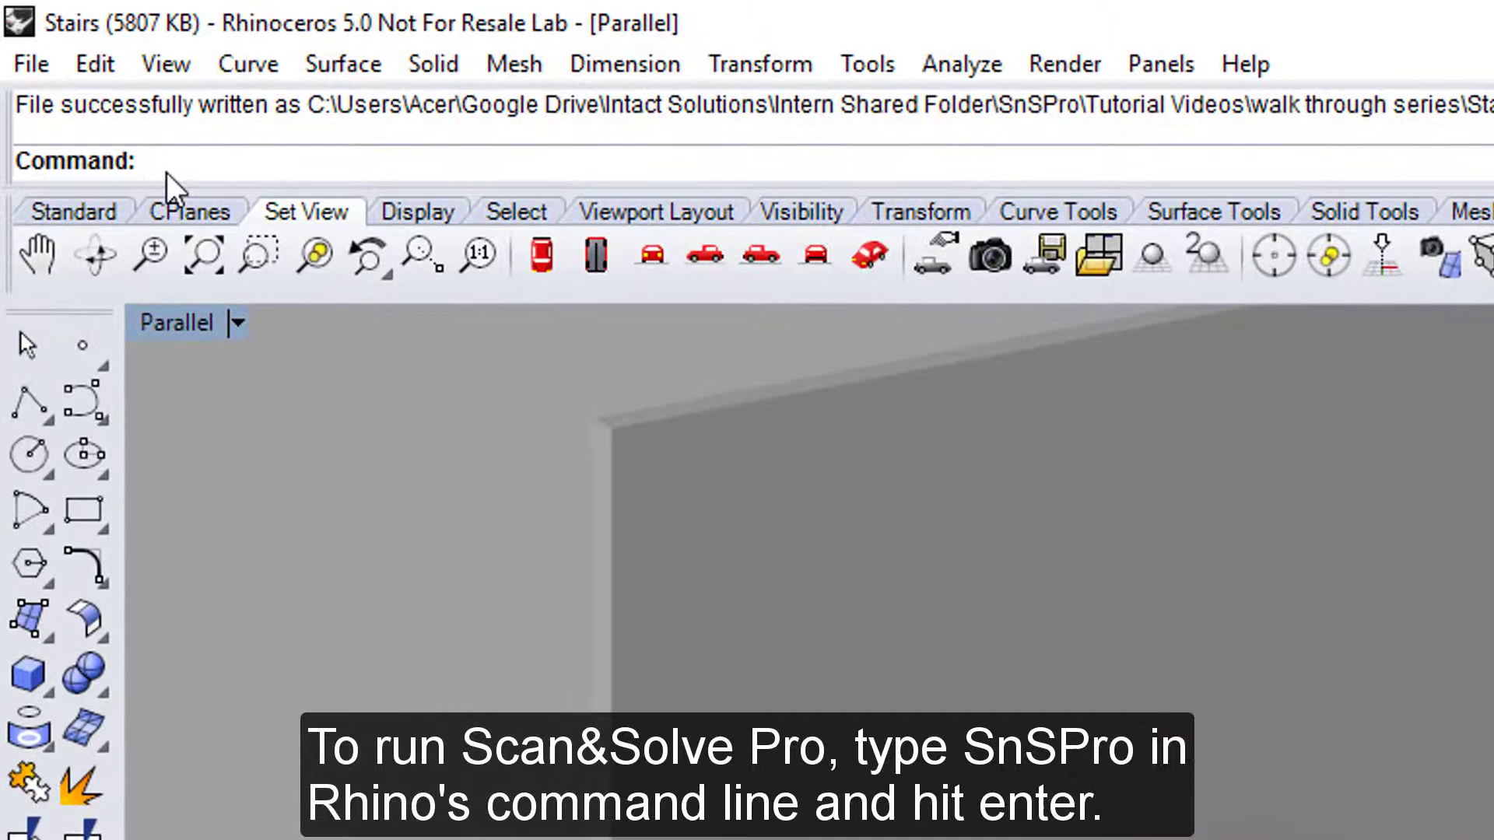
# Launch Scan&Solve Pro with the SnSPro command and add a new blank scenario
pyautogui.write('SnSPro')
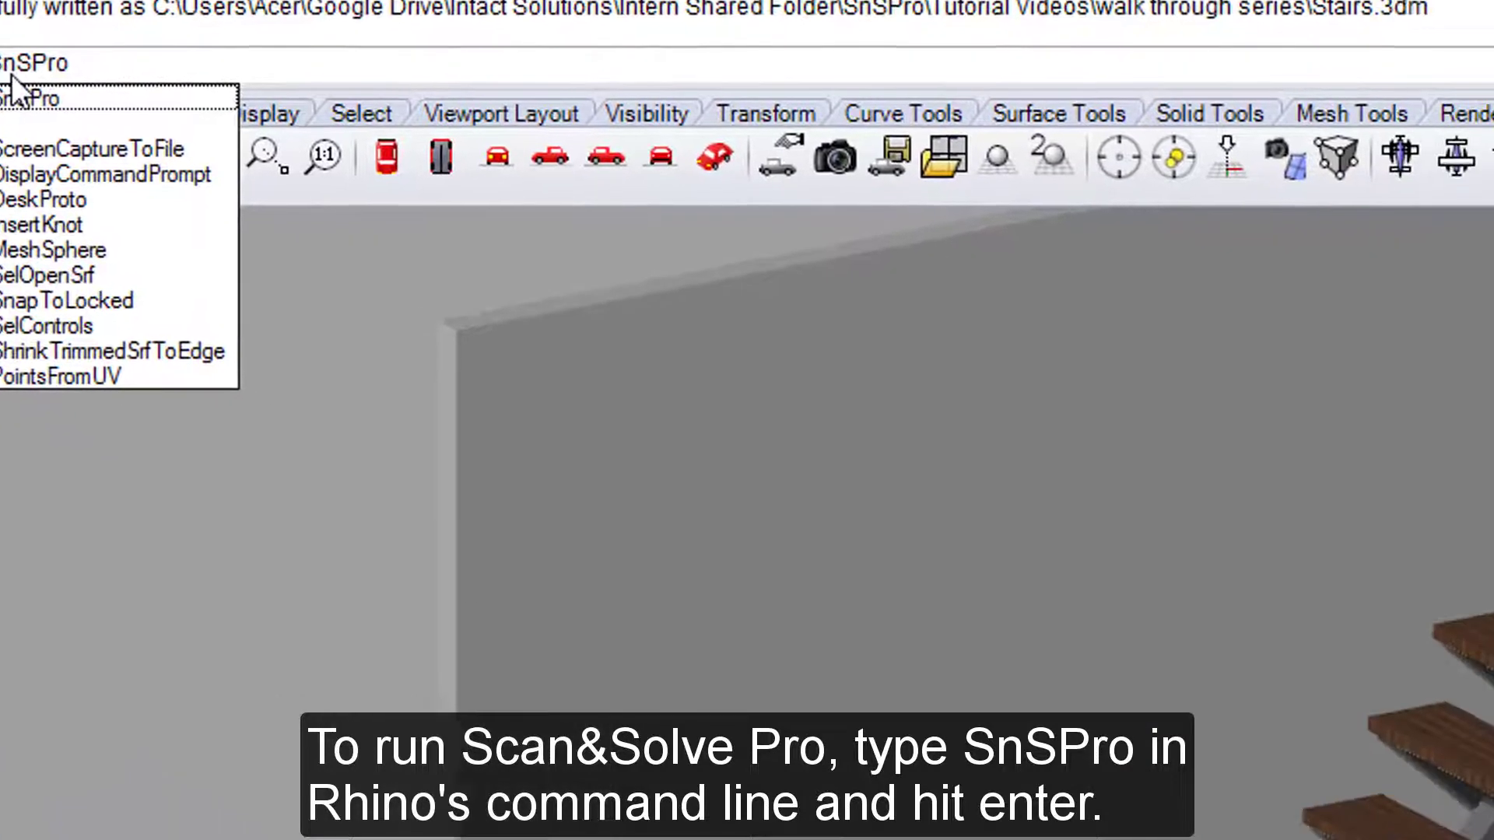
pyautogui.press('Return')
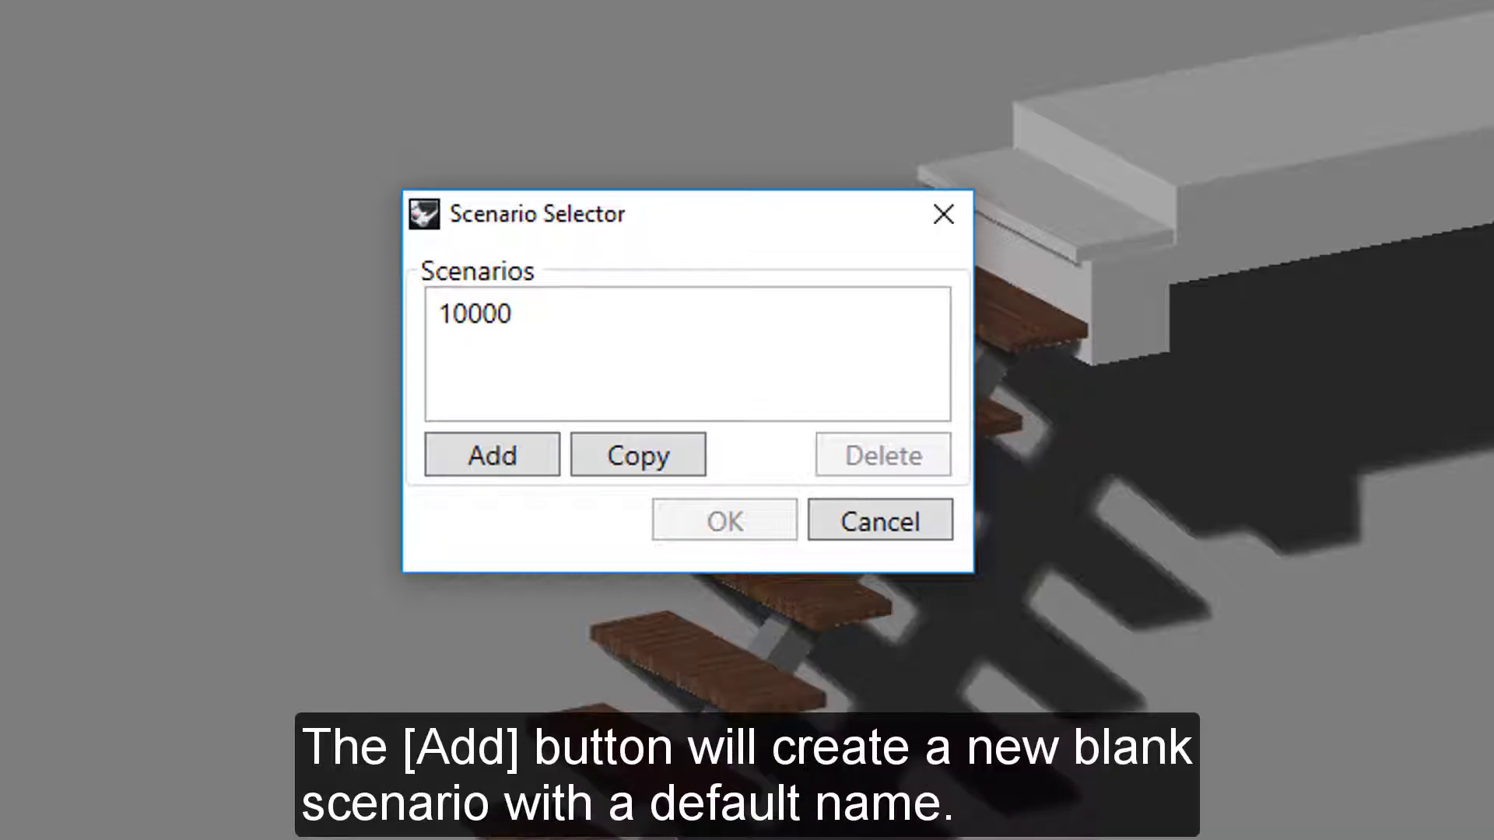
pyautogui.click(486, 453)
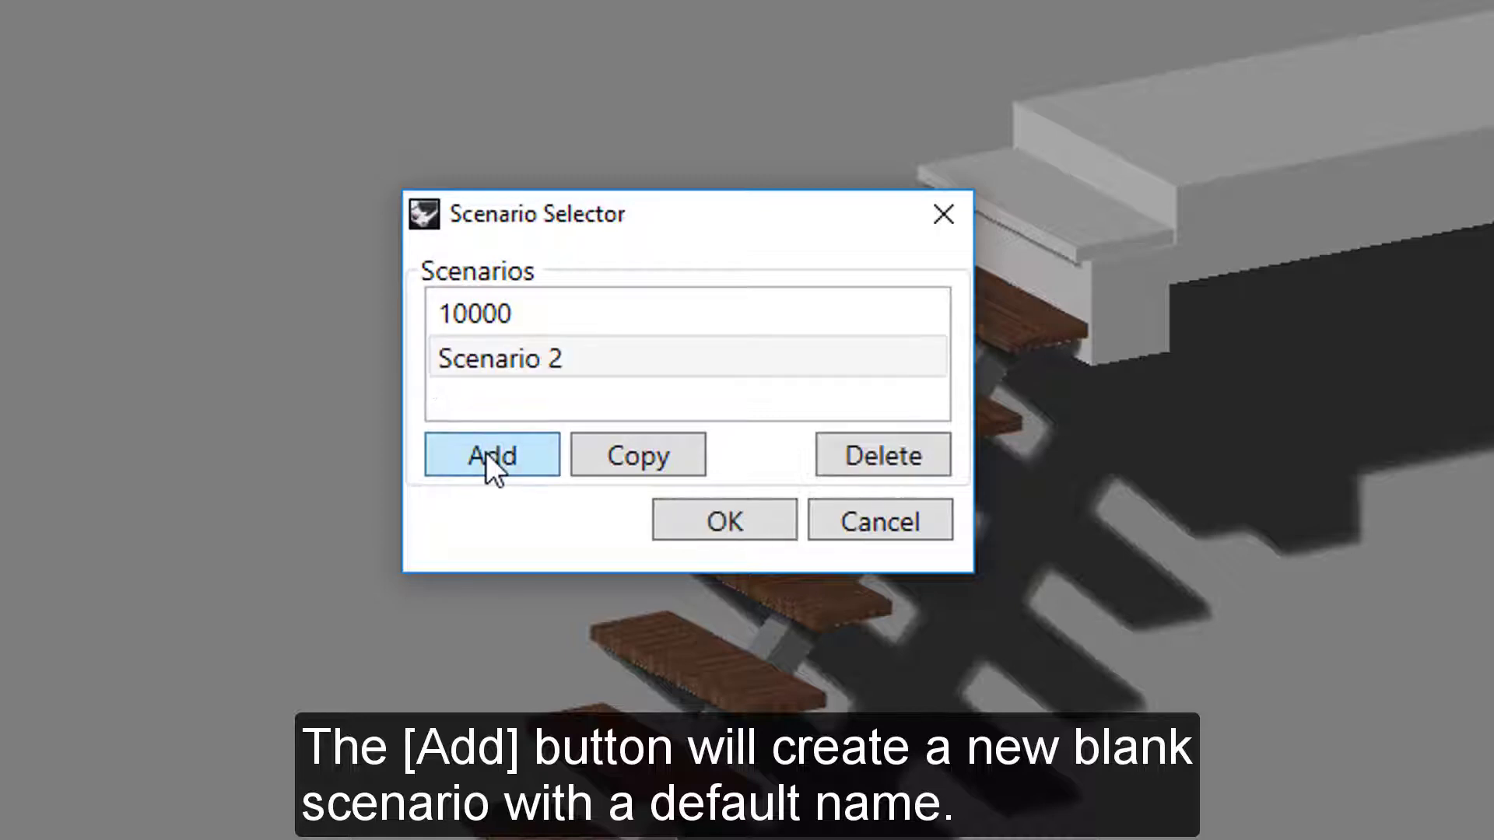
# Duplicate Scenario 2 and delete the resulting copy from the scenario list
pyautogui.click(545, 362)
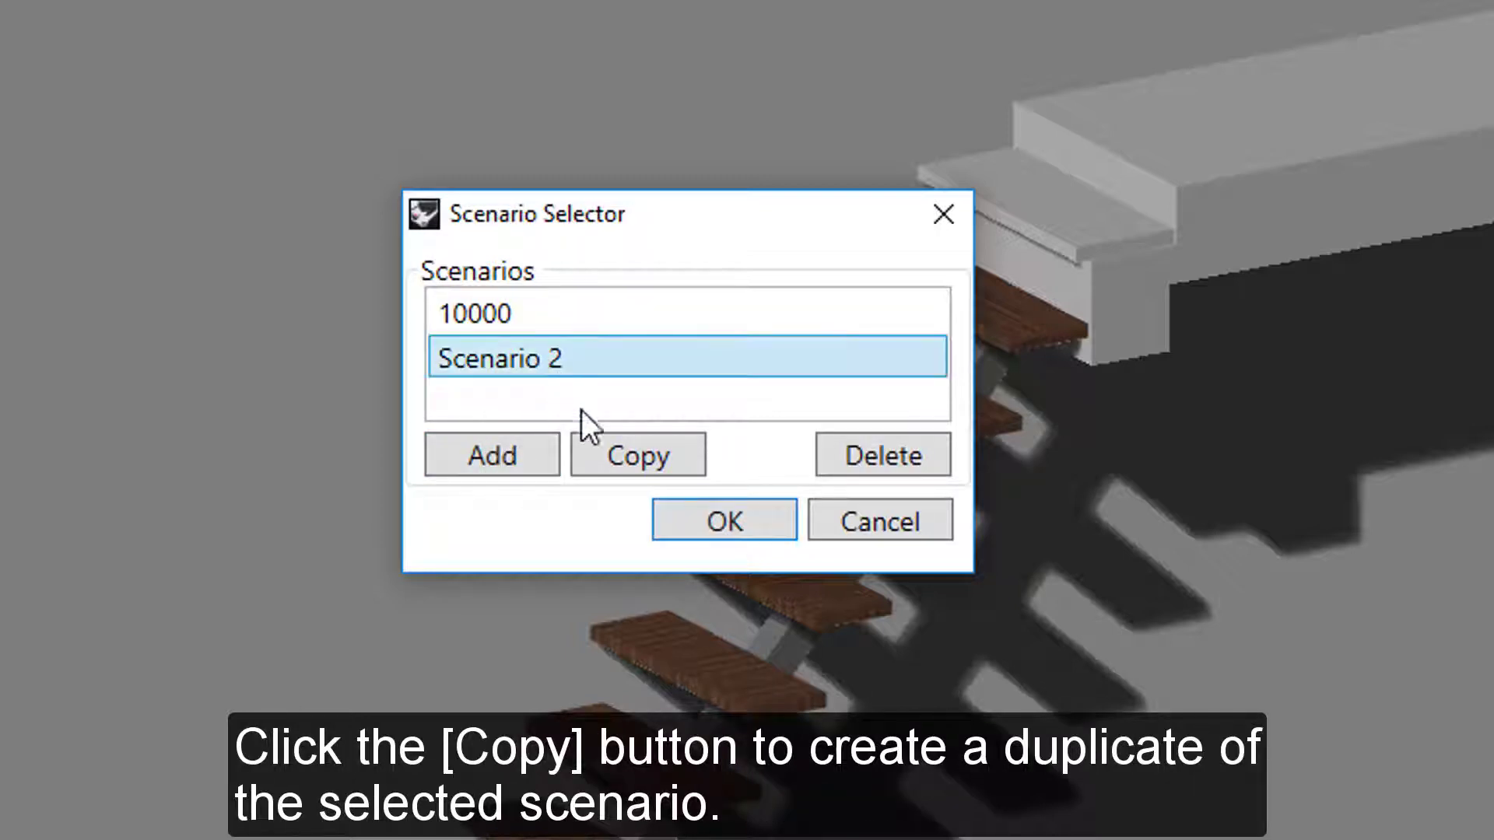
pyautogui.click(608, 454)
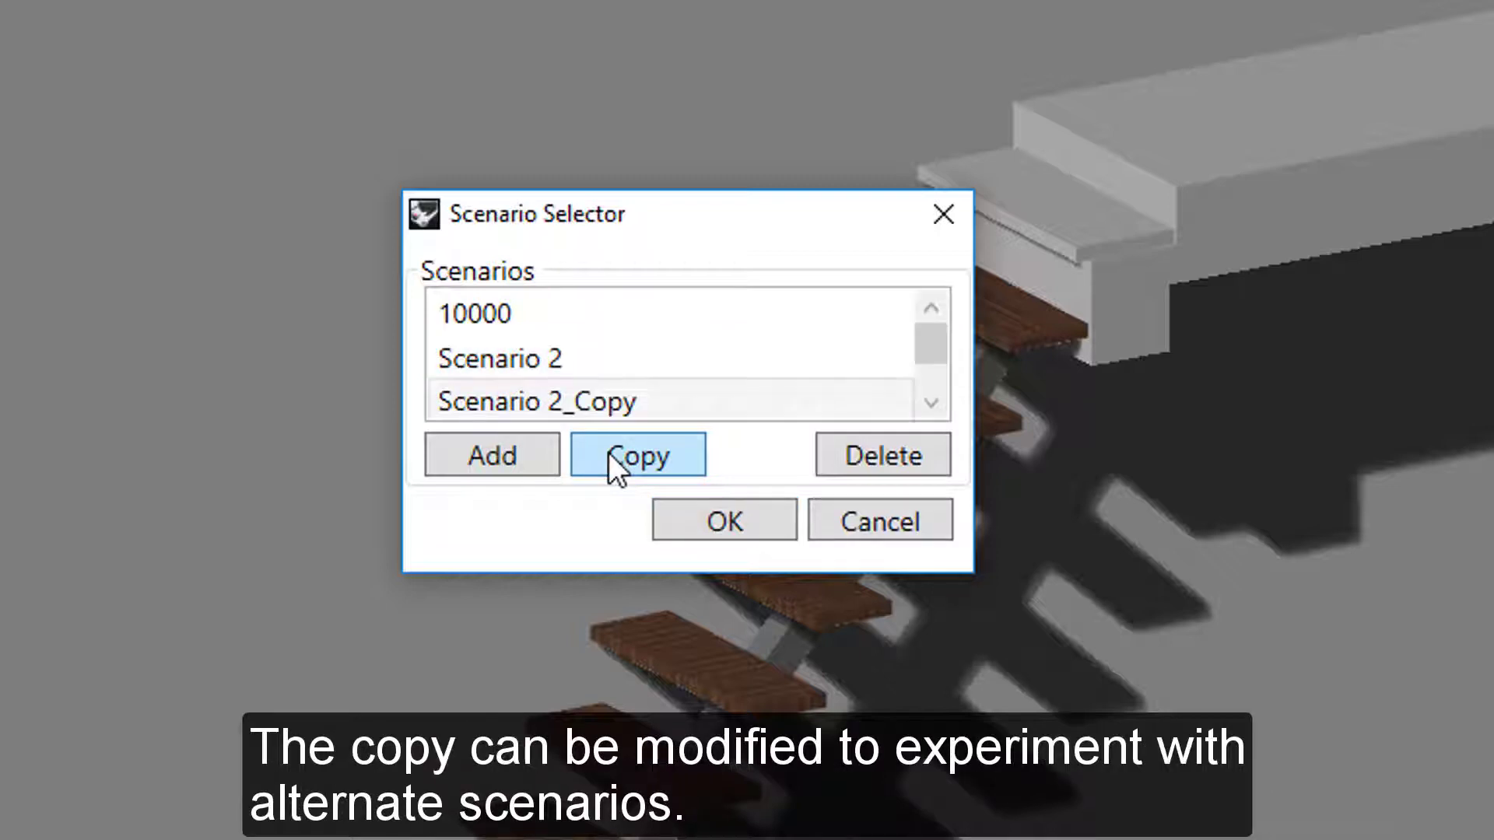
pyautogui.click(893, 358)
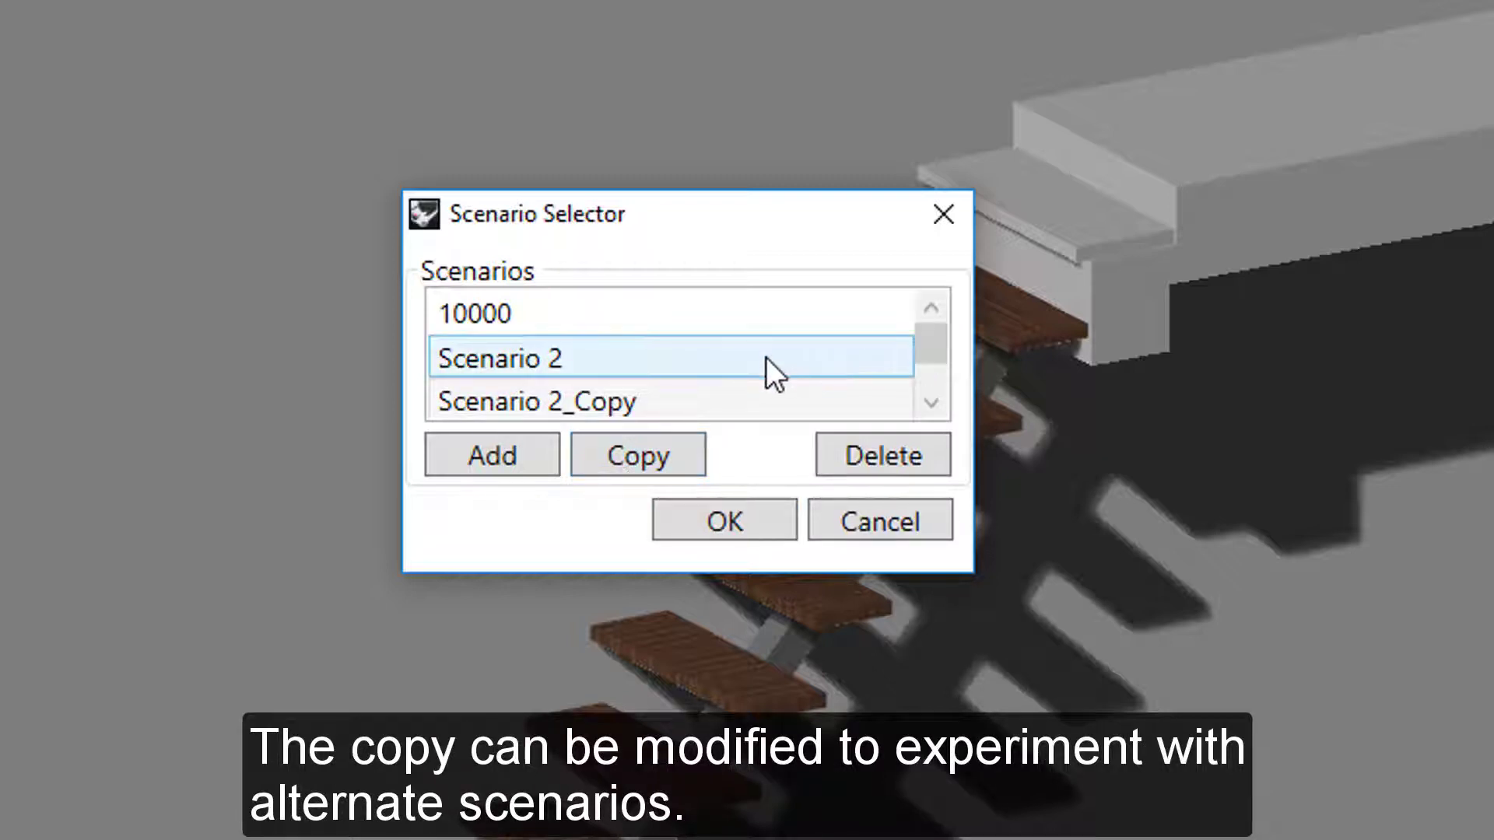
pyautogui.click(605, 401)
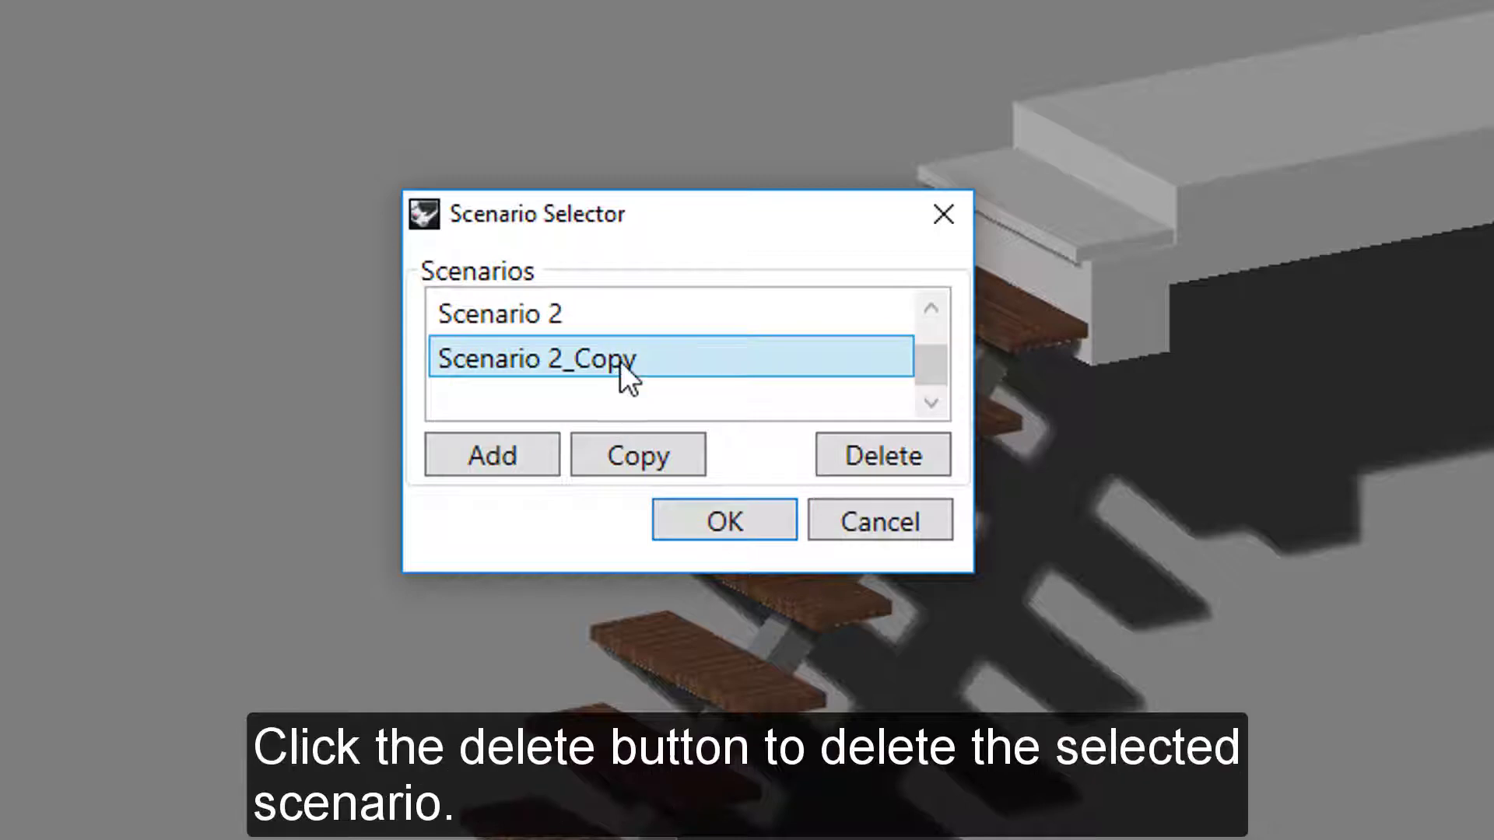
pyautogui.click(866, 454)
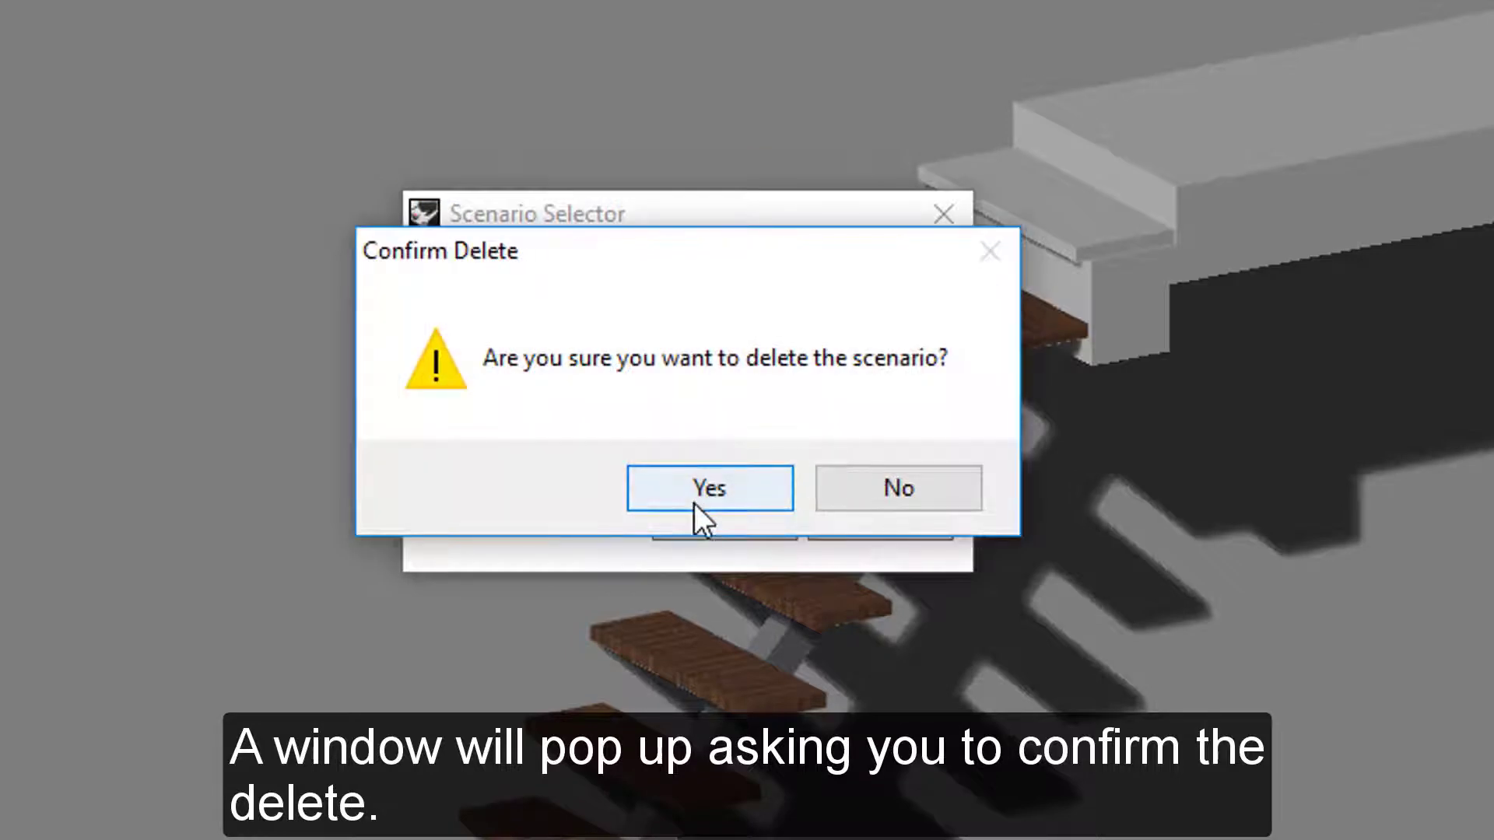
pyautogui.click(699, 491)
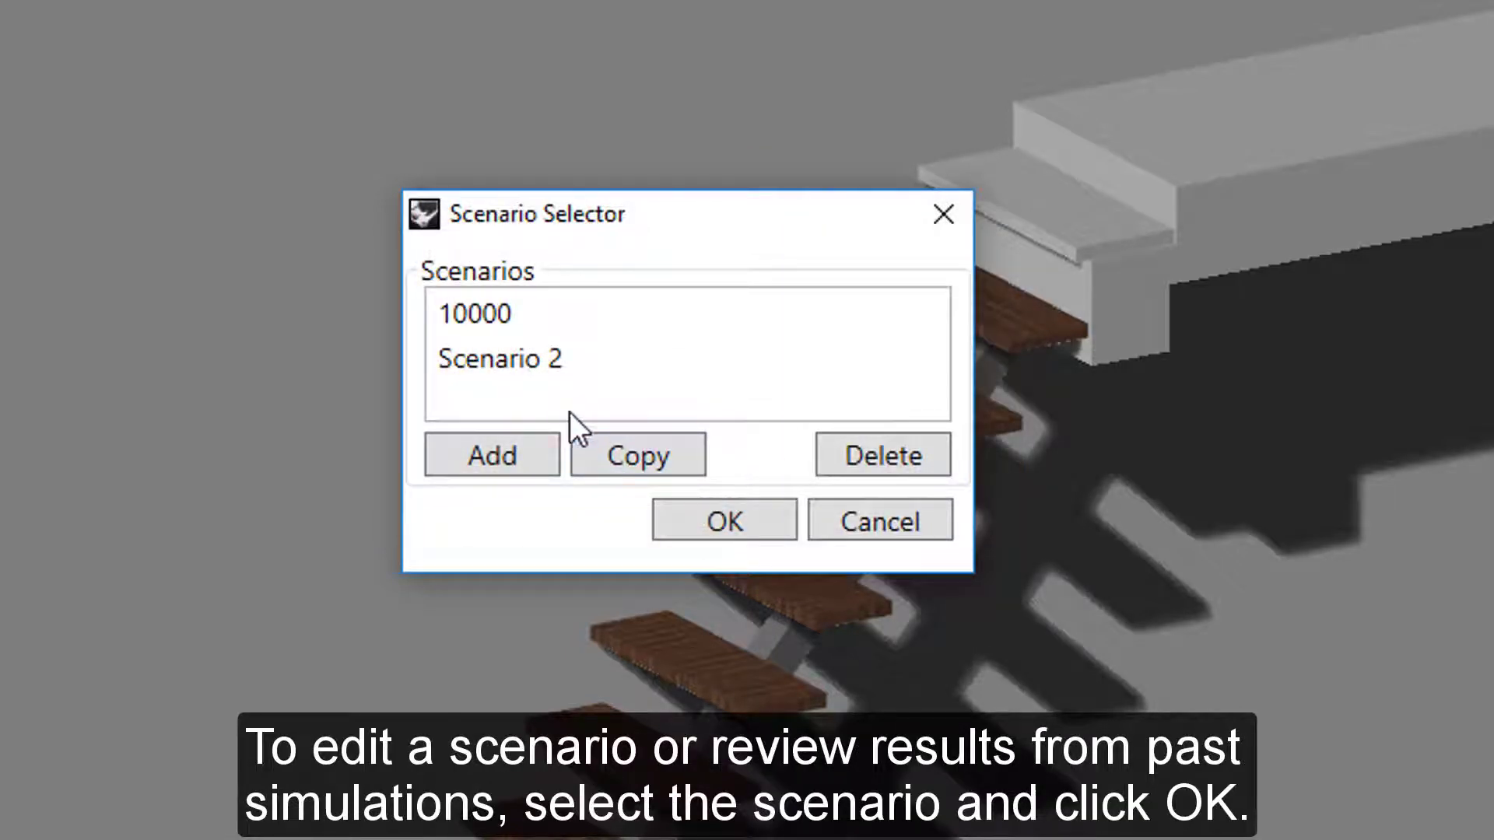
# Open Scenario 2 for editing and rename it as Stairs 1
pyautogui.click(535, 369)
pyautogui.click(534, 366)
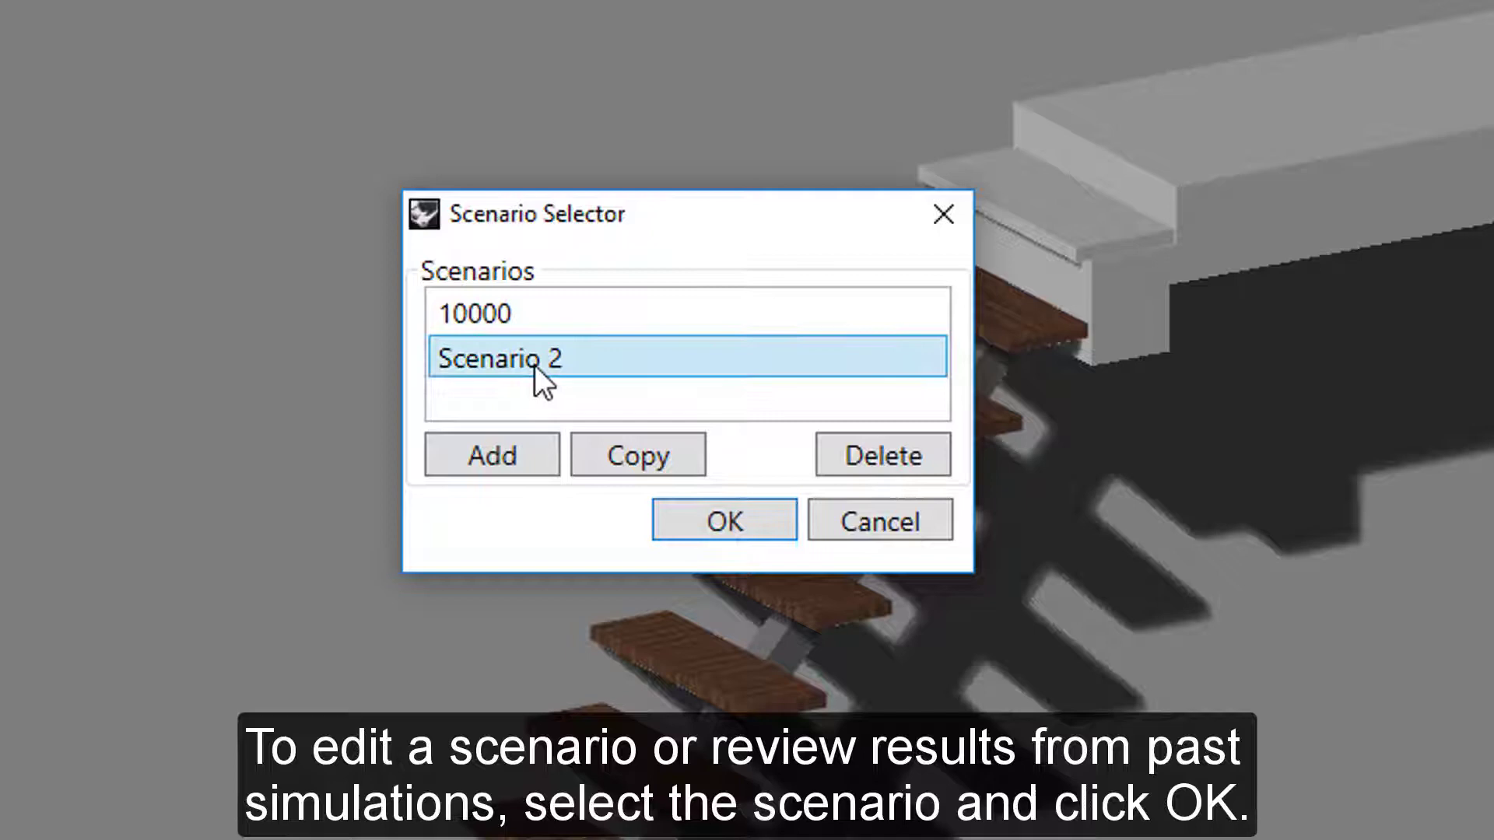
pyautogui.click(757, 515)
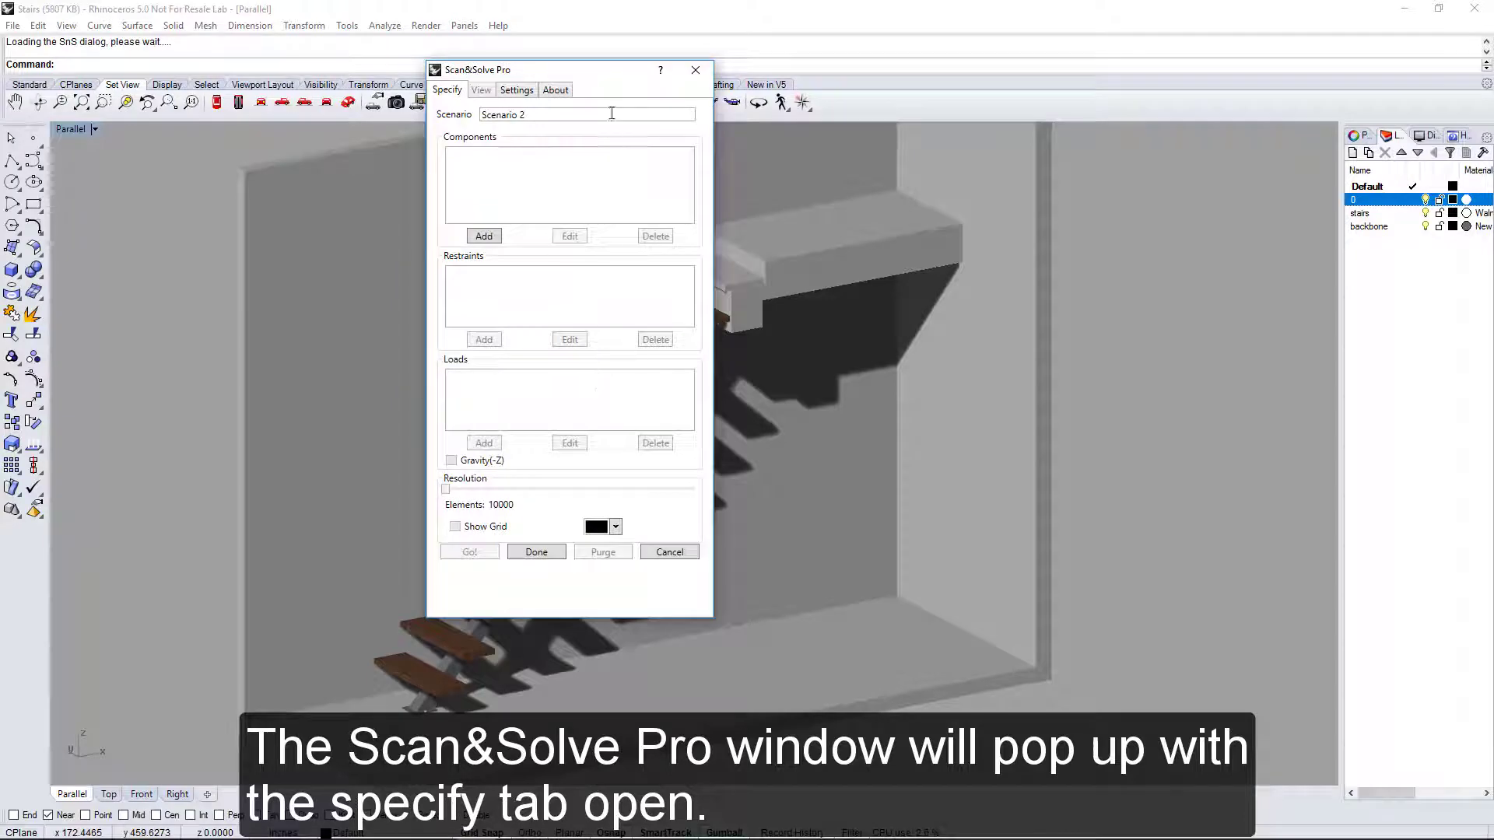
pyautogui.moveTo(606, 80); pyautogui.dragTo(578, 124)
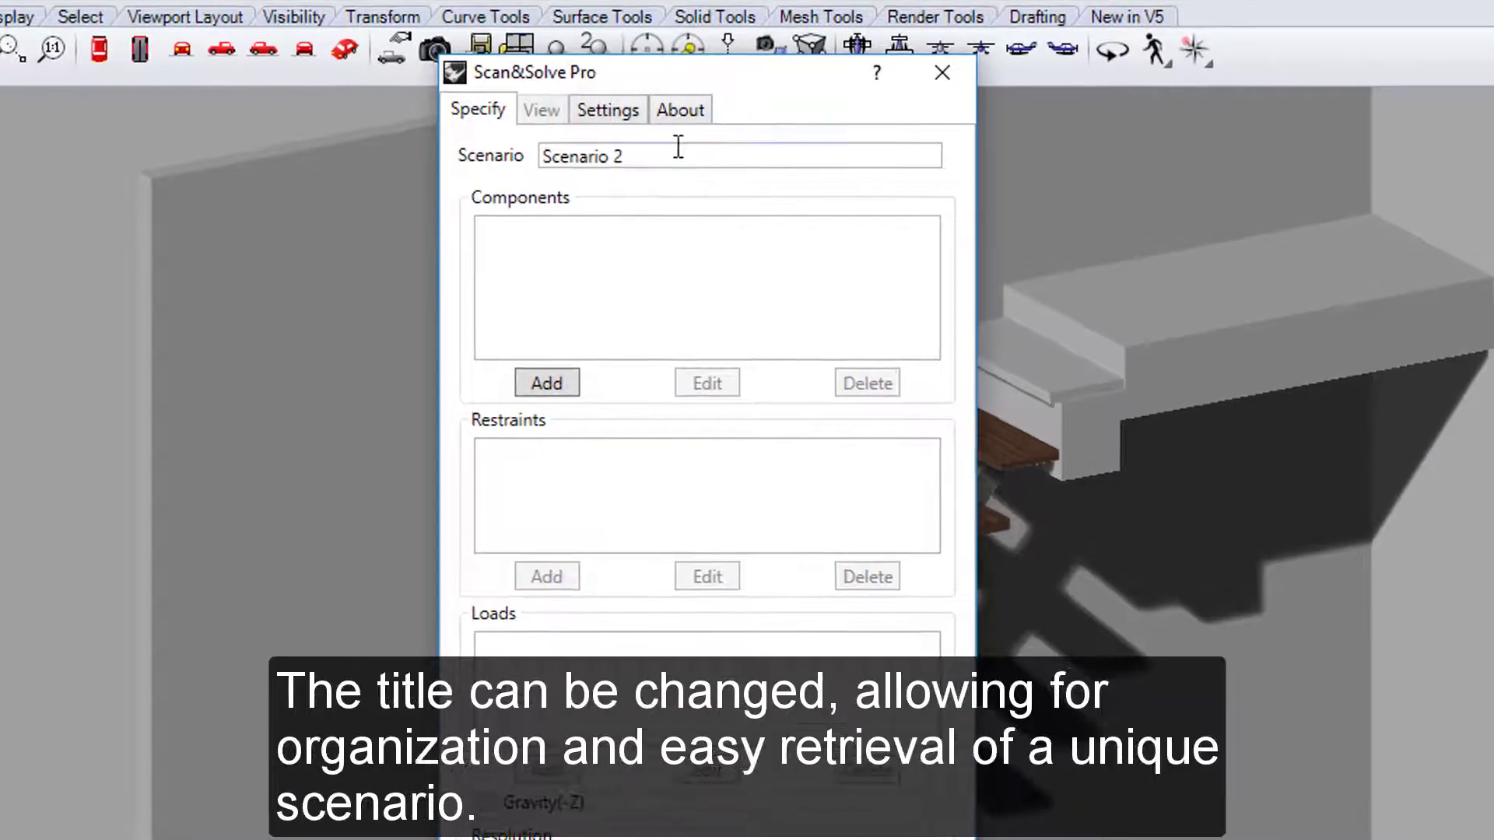
pyautogui.moveTo(677, 154); pyautogui.dragTo(525, 166)
pyautogui.write('Stairs 1')
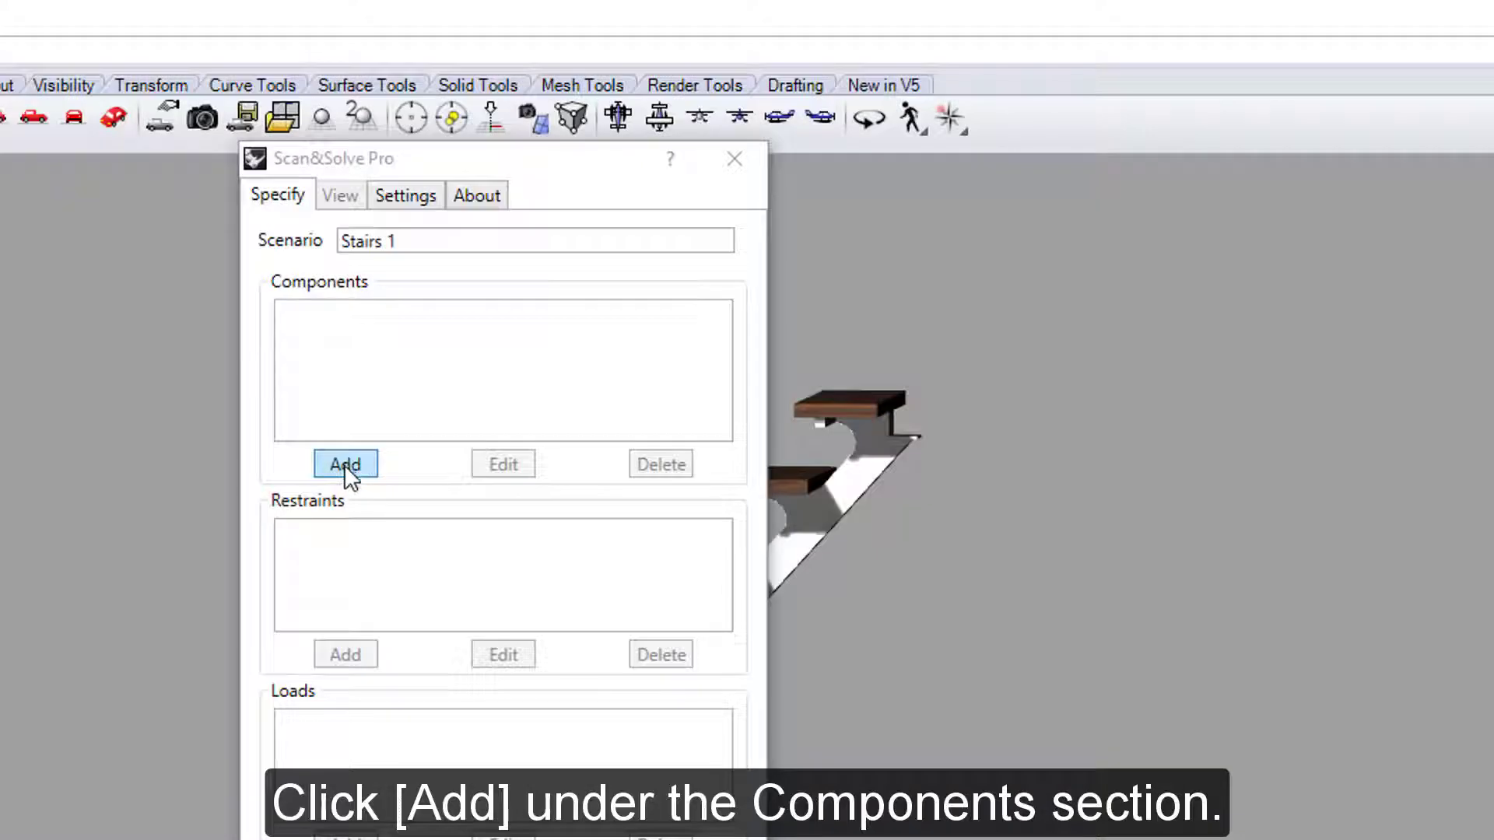
# Start adding a component to the scenario, using the backbone of the stairs
pyautogui.click(345, 464)
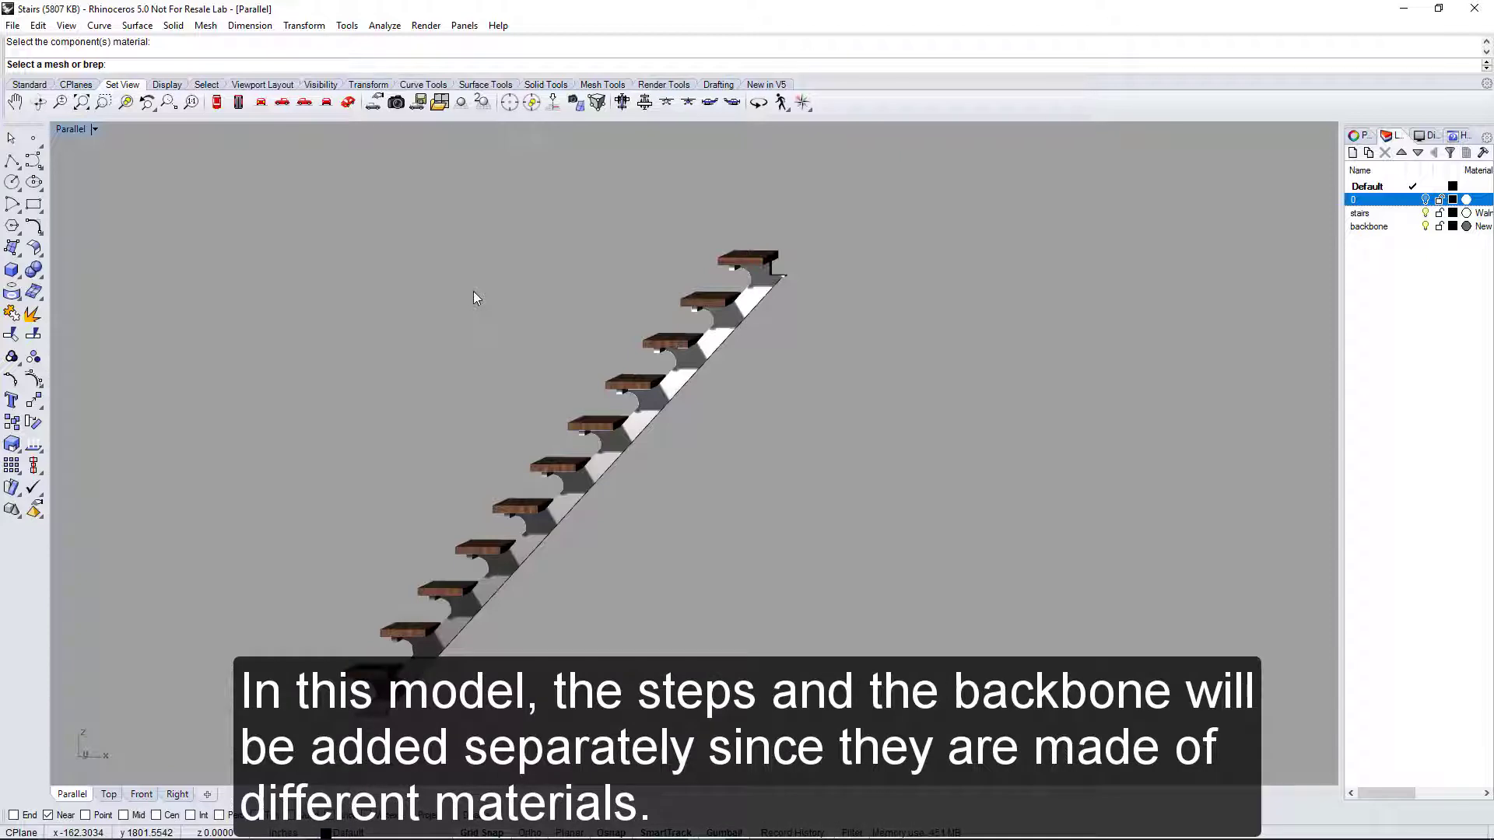
pyautogui.click(637, 418)
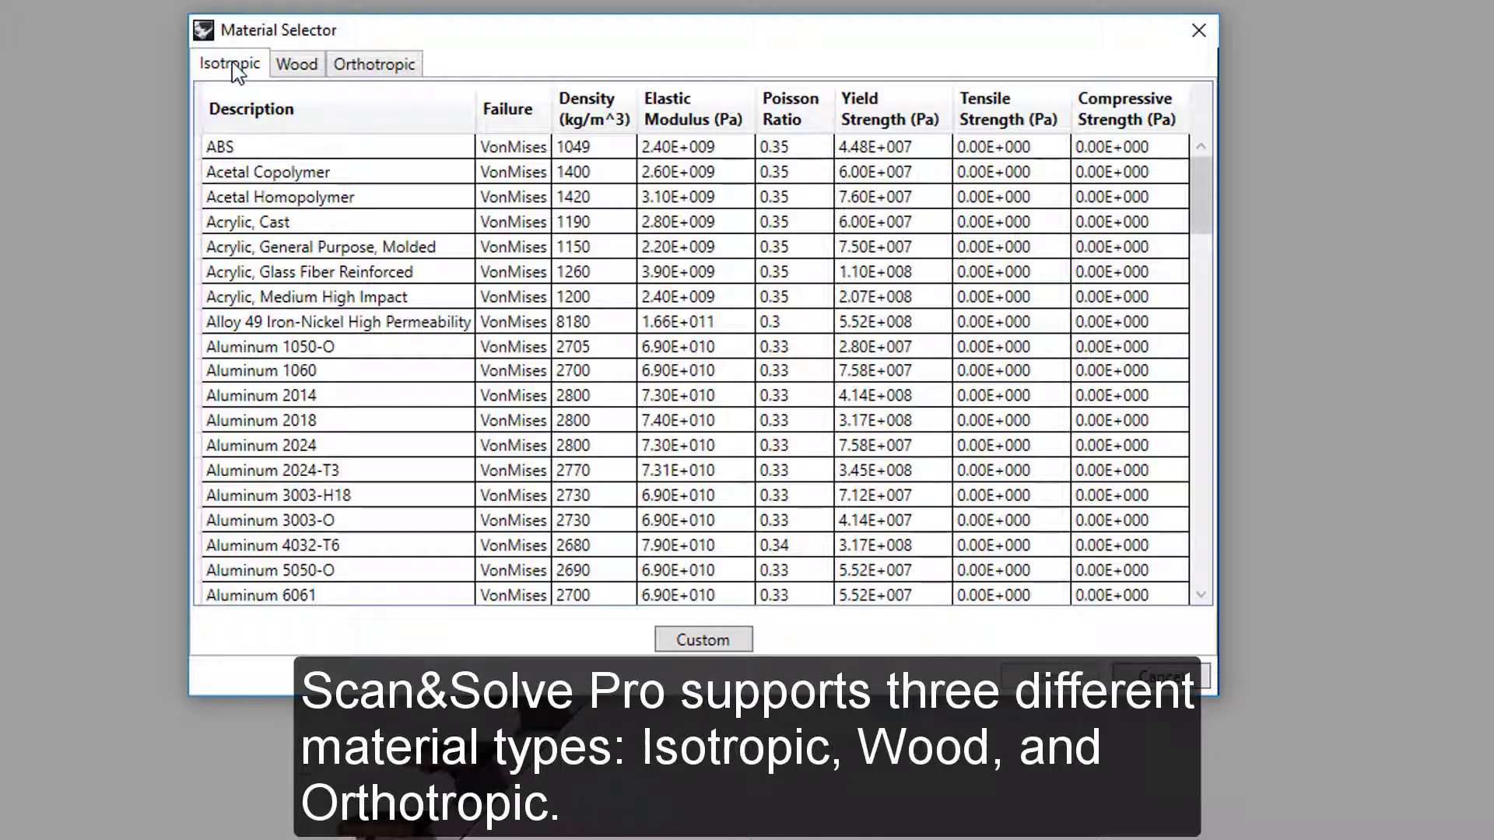
# Review the Wood, Orthotropic and Isotropic material lists and the custom isotropic material editor without defining a material
pyautogui.click(298, 68)
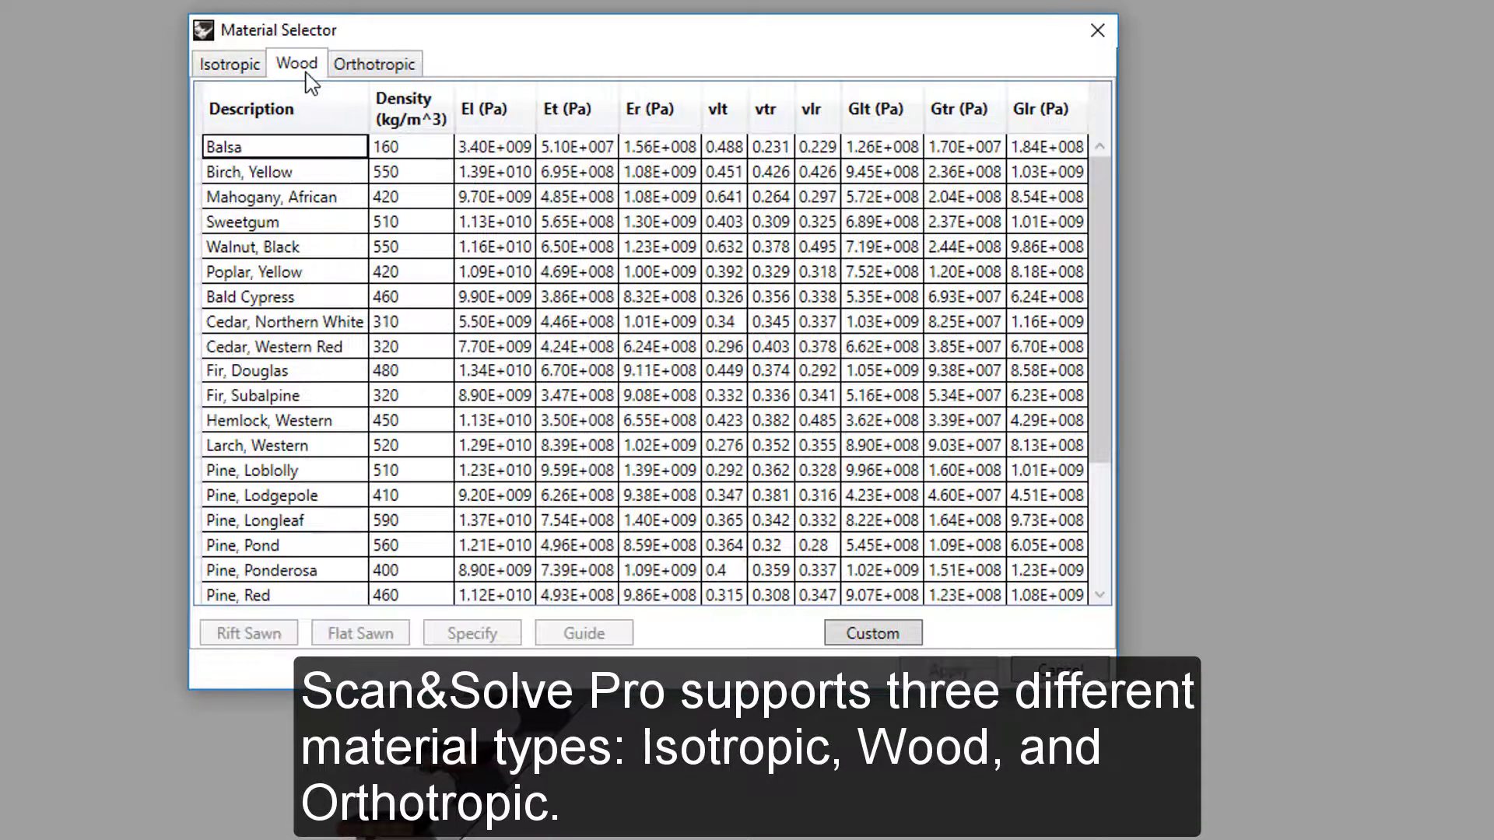
pyautogui.click(376, 77)
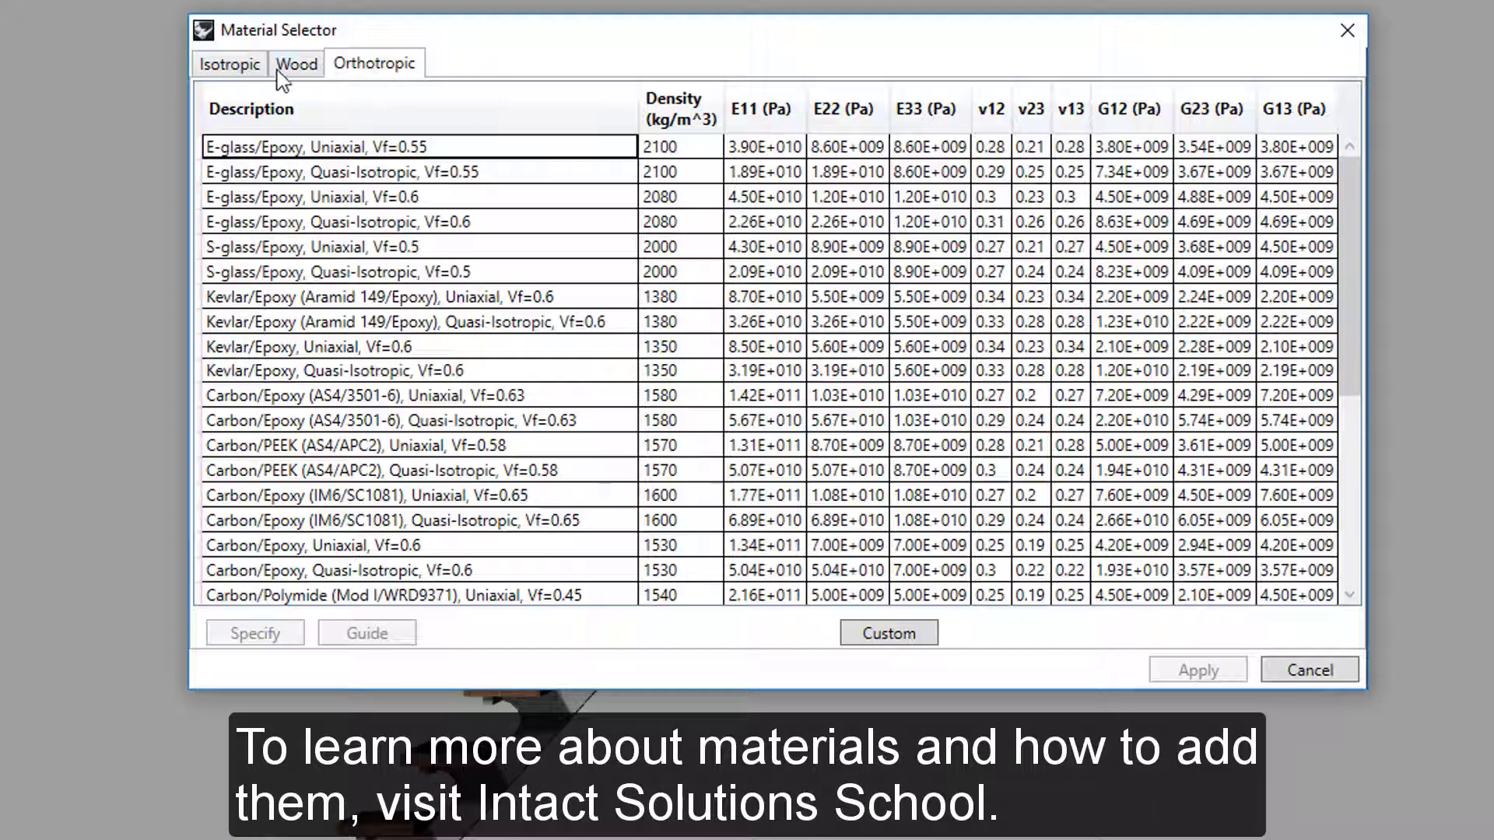
pyautogui.click(246, 78)
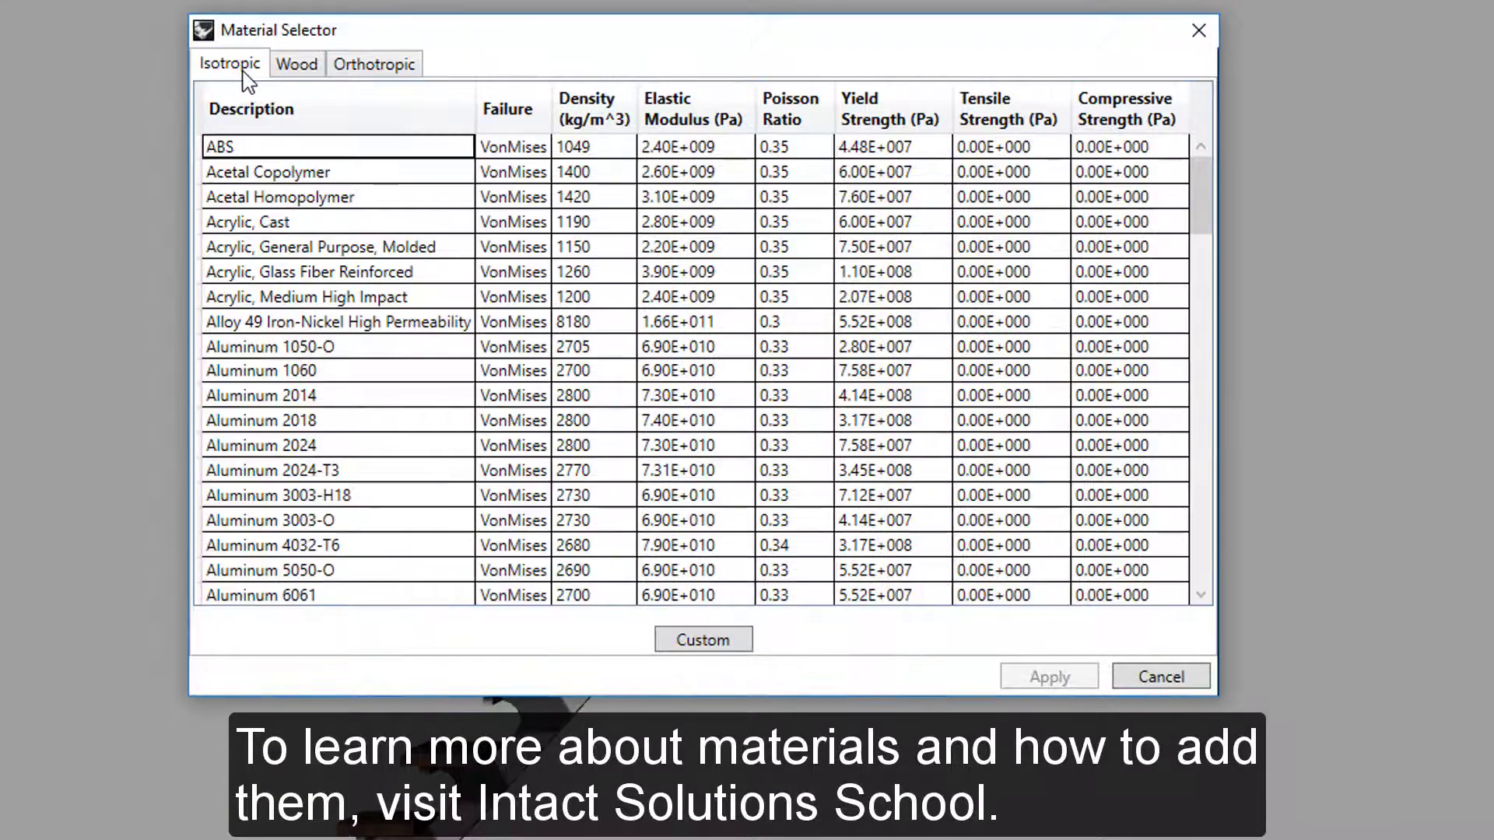
pyautogui.click(704, 641)
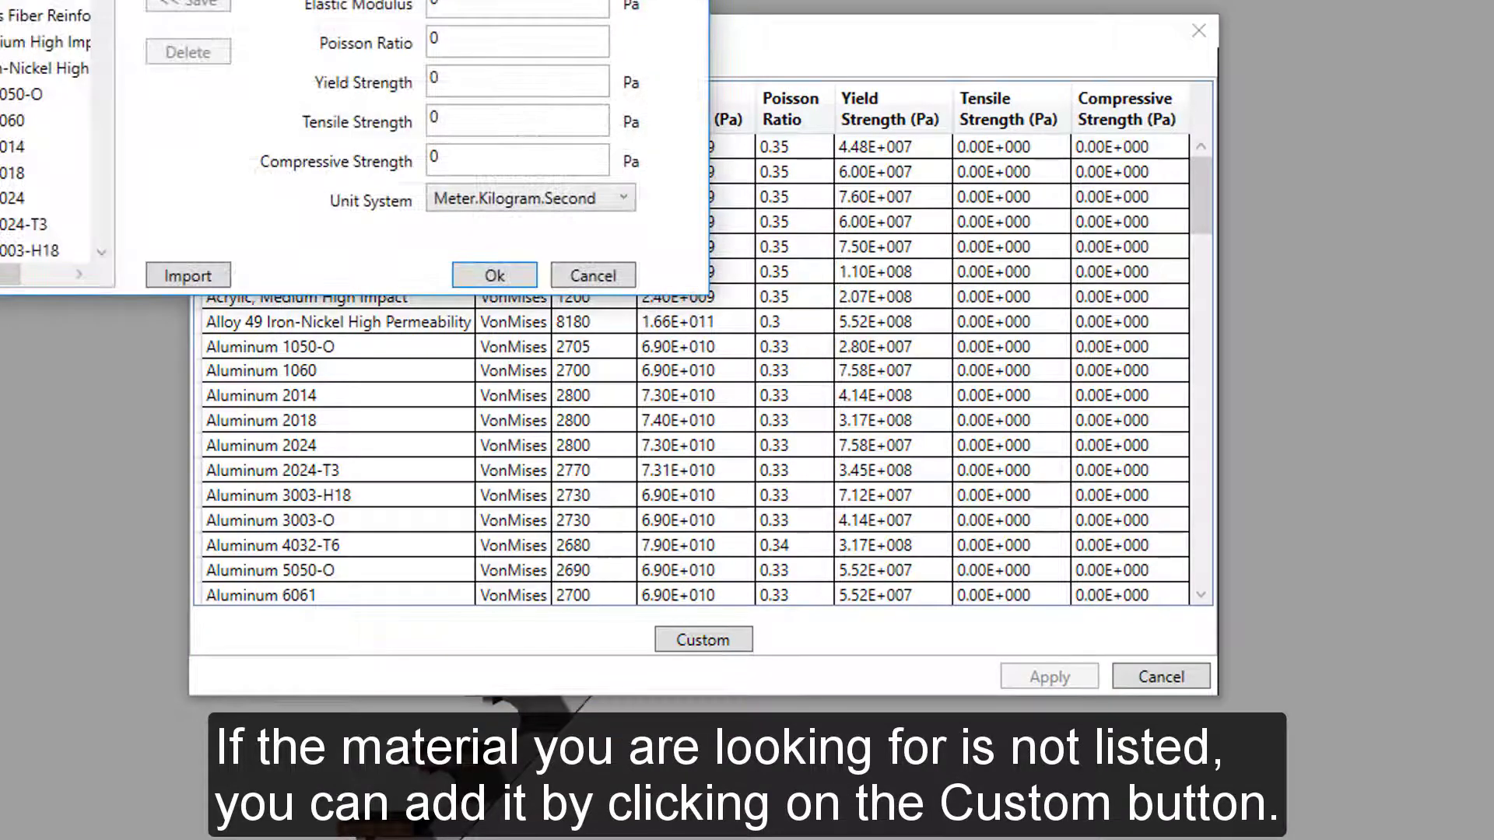
pyautogui.moveTo(287, 0); pyautogui.dragTo(579, 170)
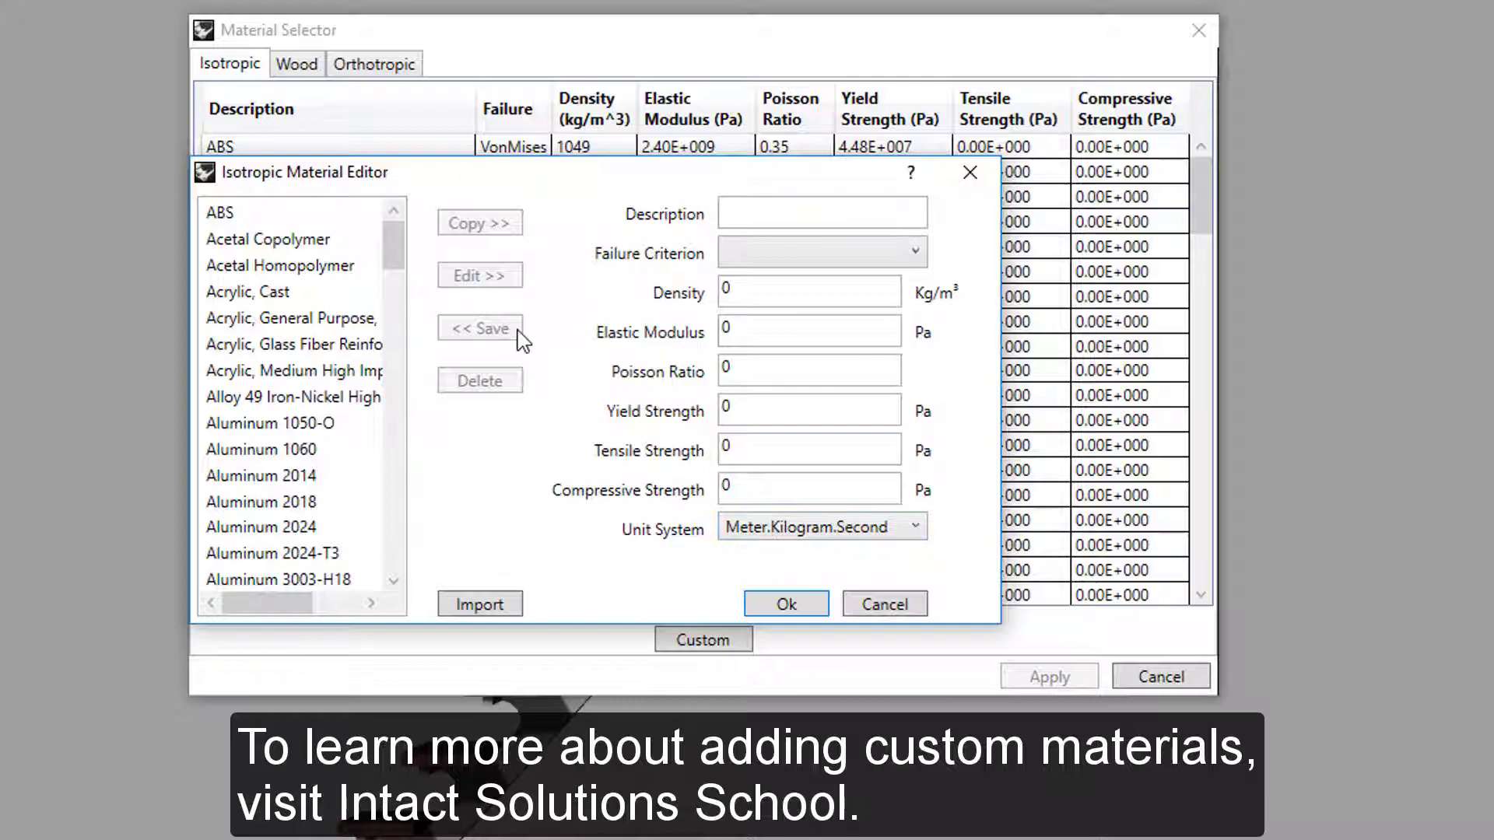
pyautogui.click(879, 604)
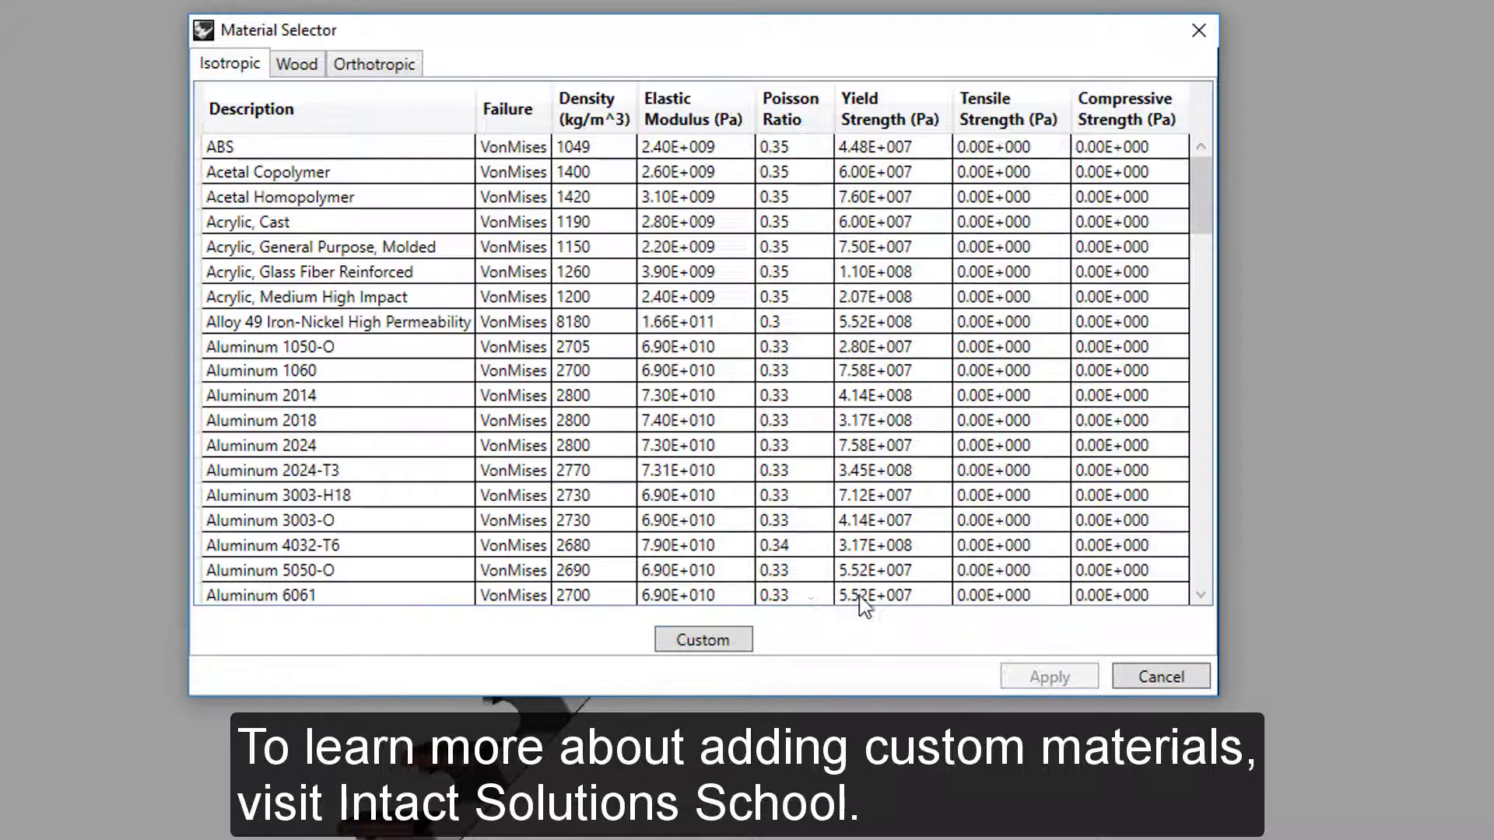
# Assign the isotropic material Steel AISI 1020 to the backbone component and apply it
pyautogui.scroll(-9, 373, 394)
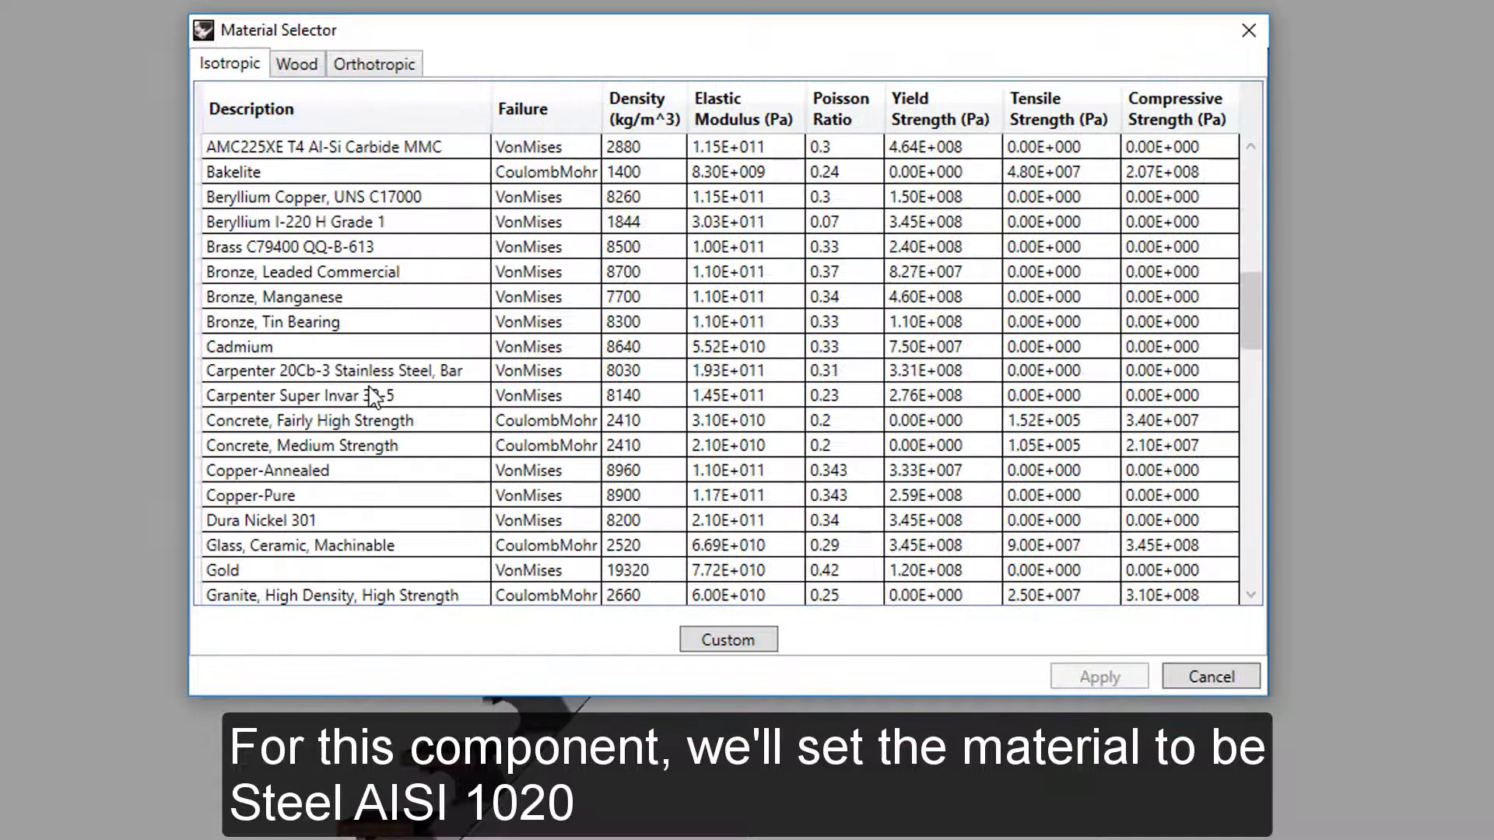
pyautogui.scroll(-17, 374, 393)
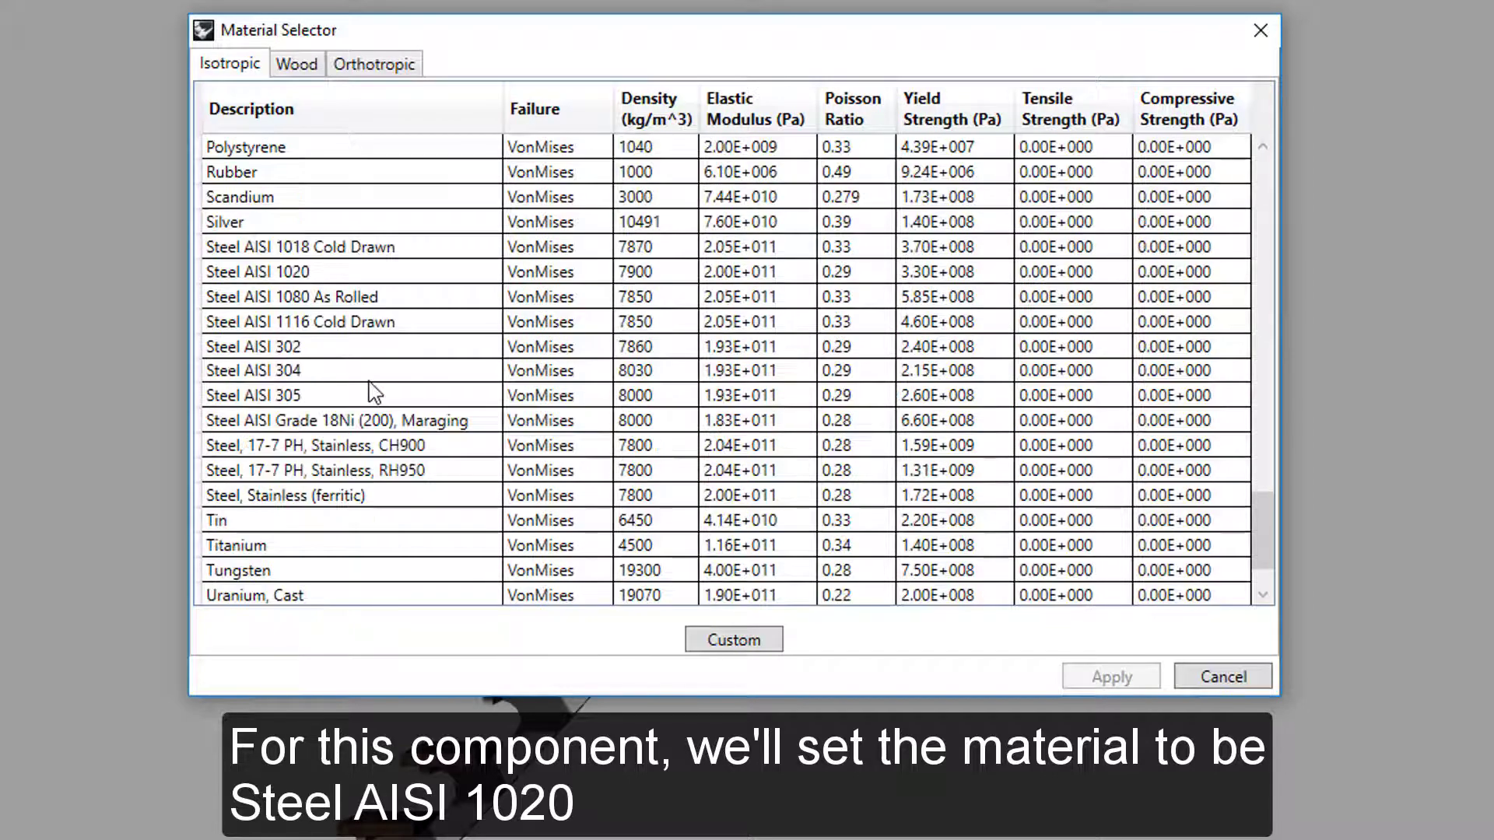
pyautogui.click(281, 273)
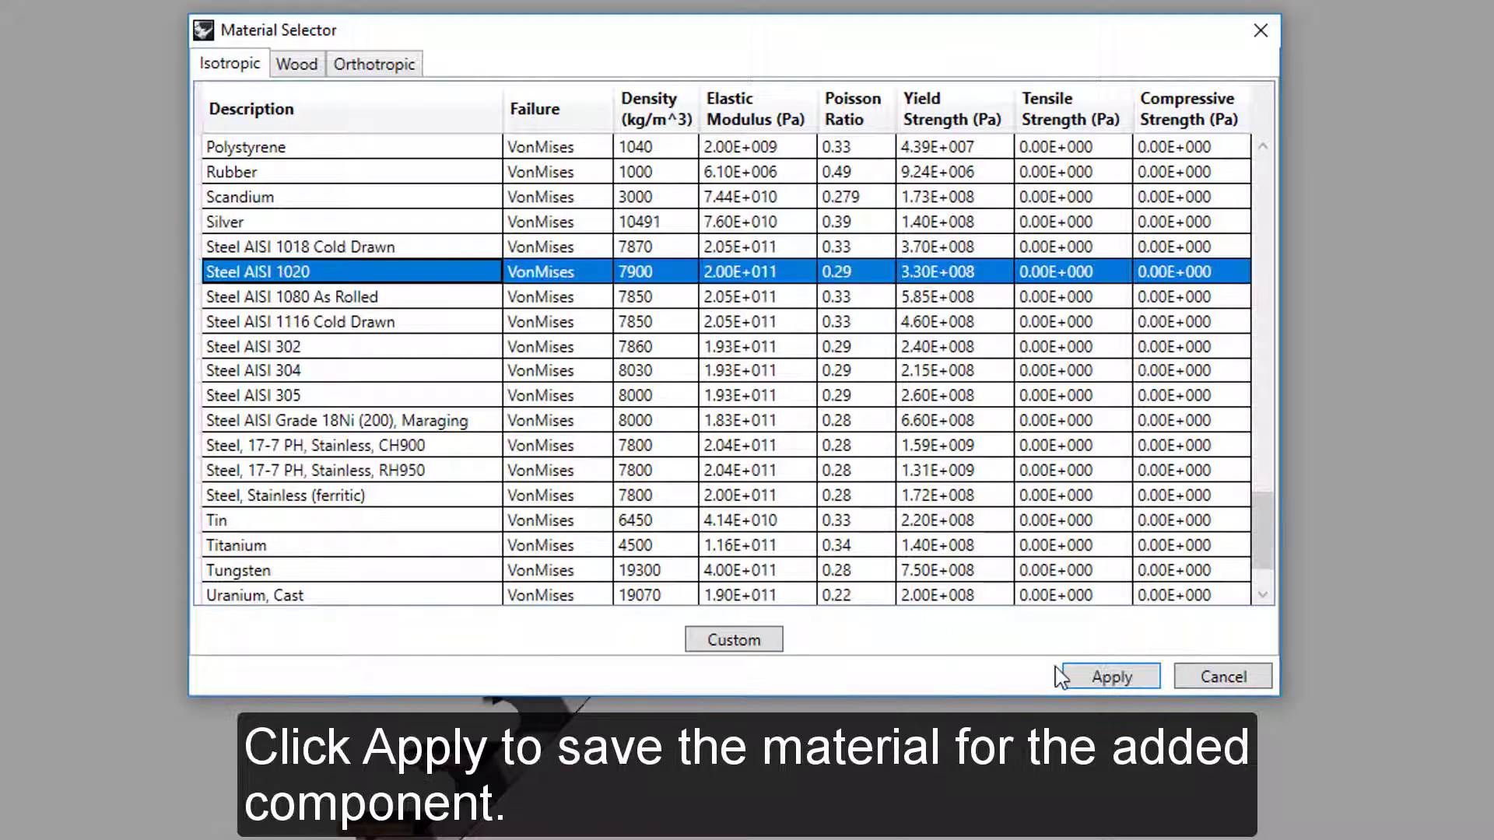
pyautogui.click(1076, 674)
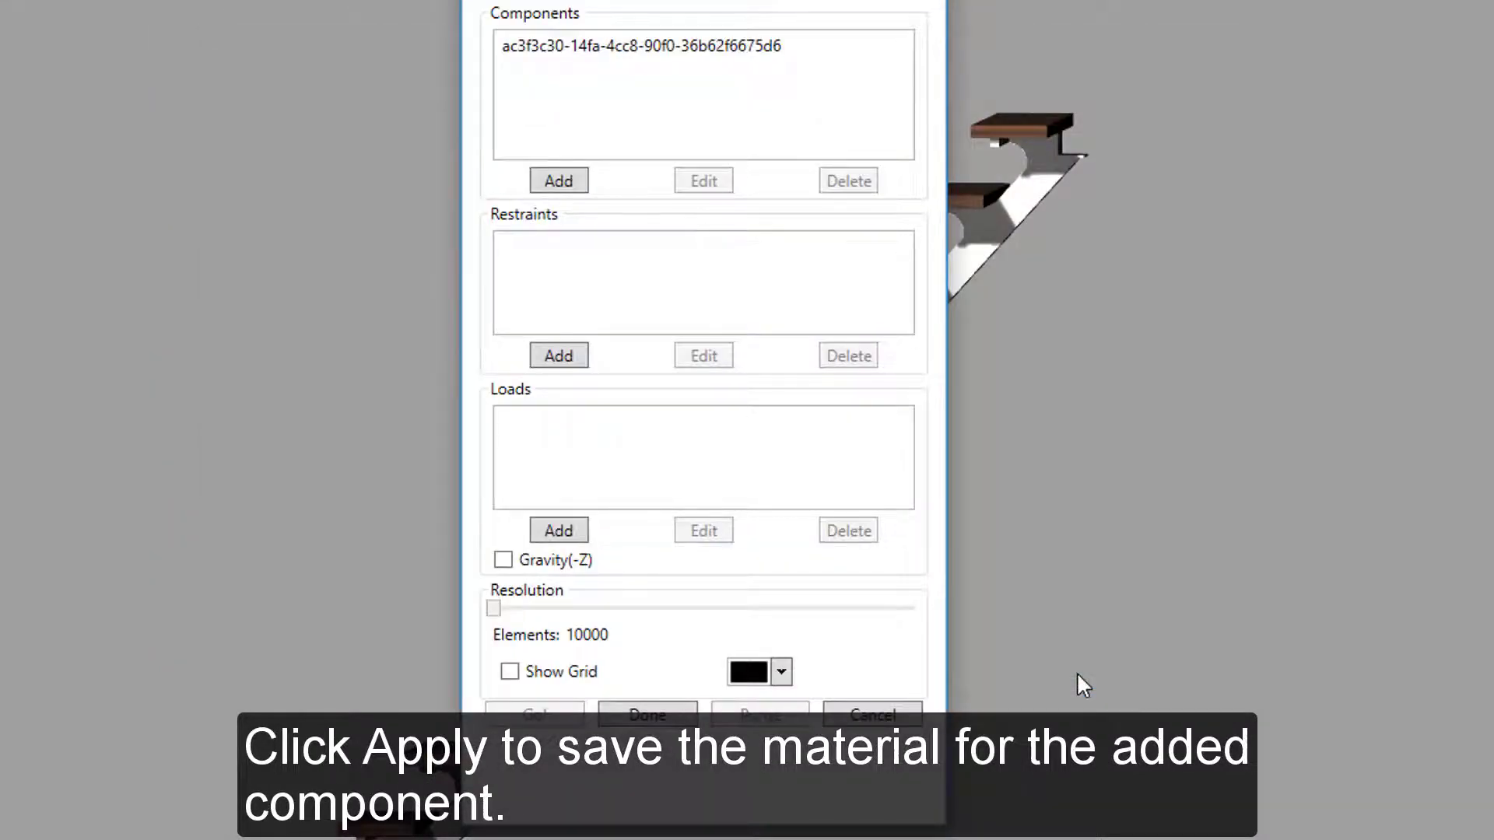
# Add the wooden steps as a second component with the Walnut, Black material in Flat Sawn orientation
pyautogui.click(548, 184)
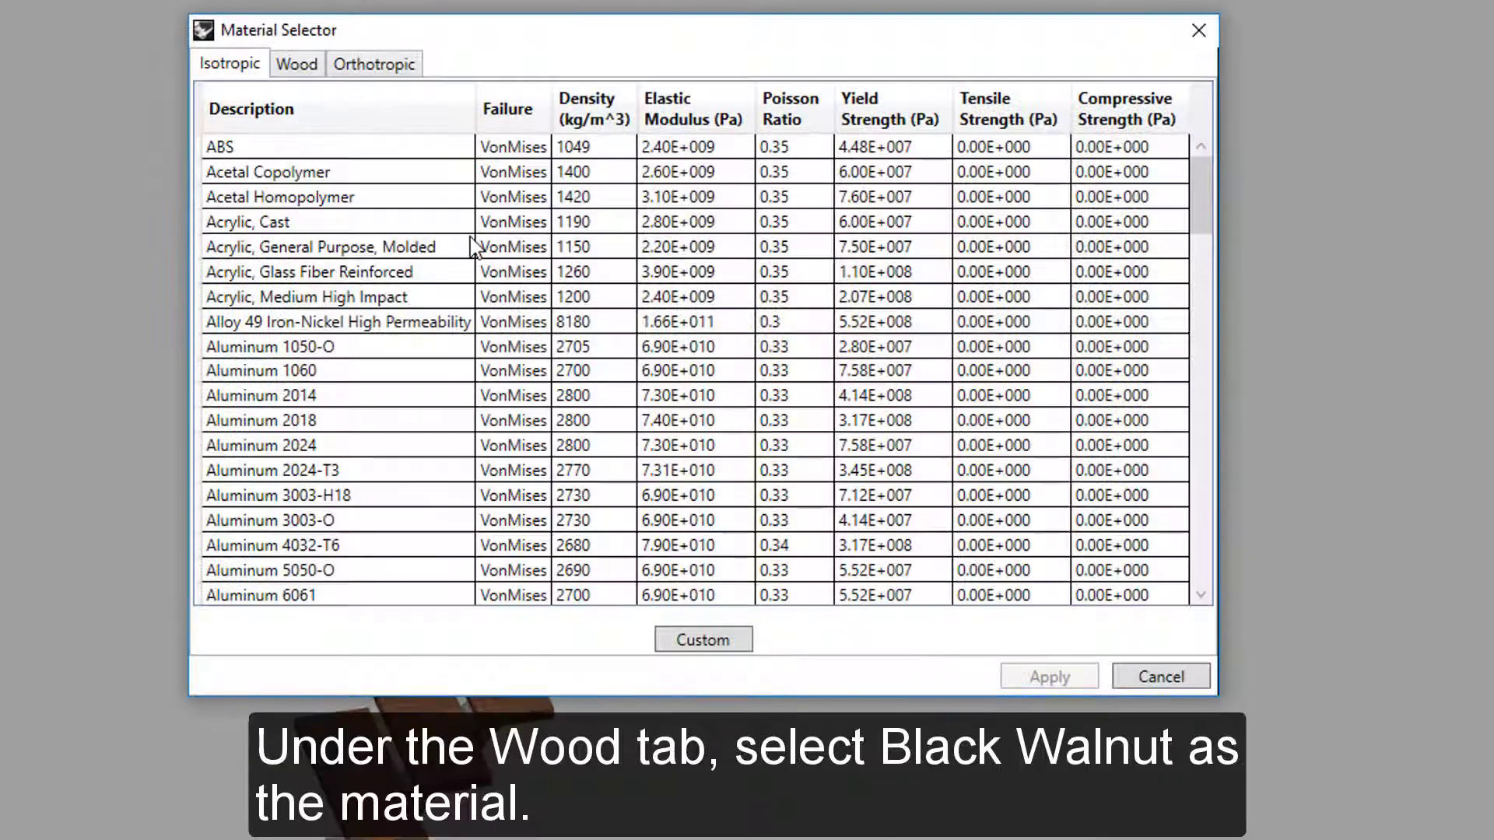
pyautogui.click(303, 67)
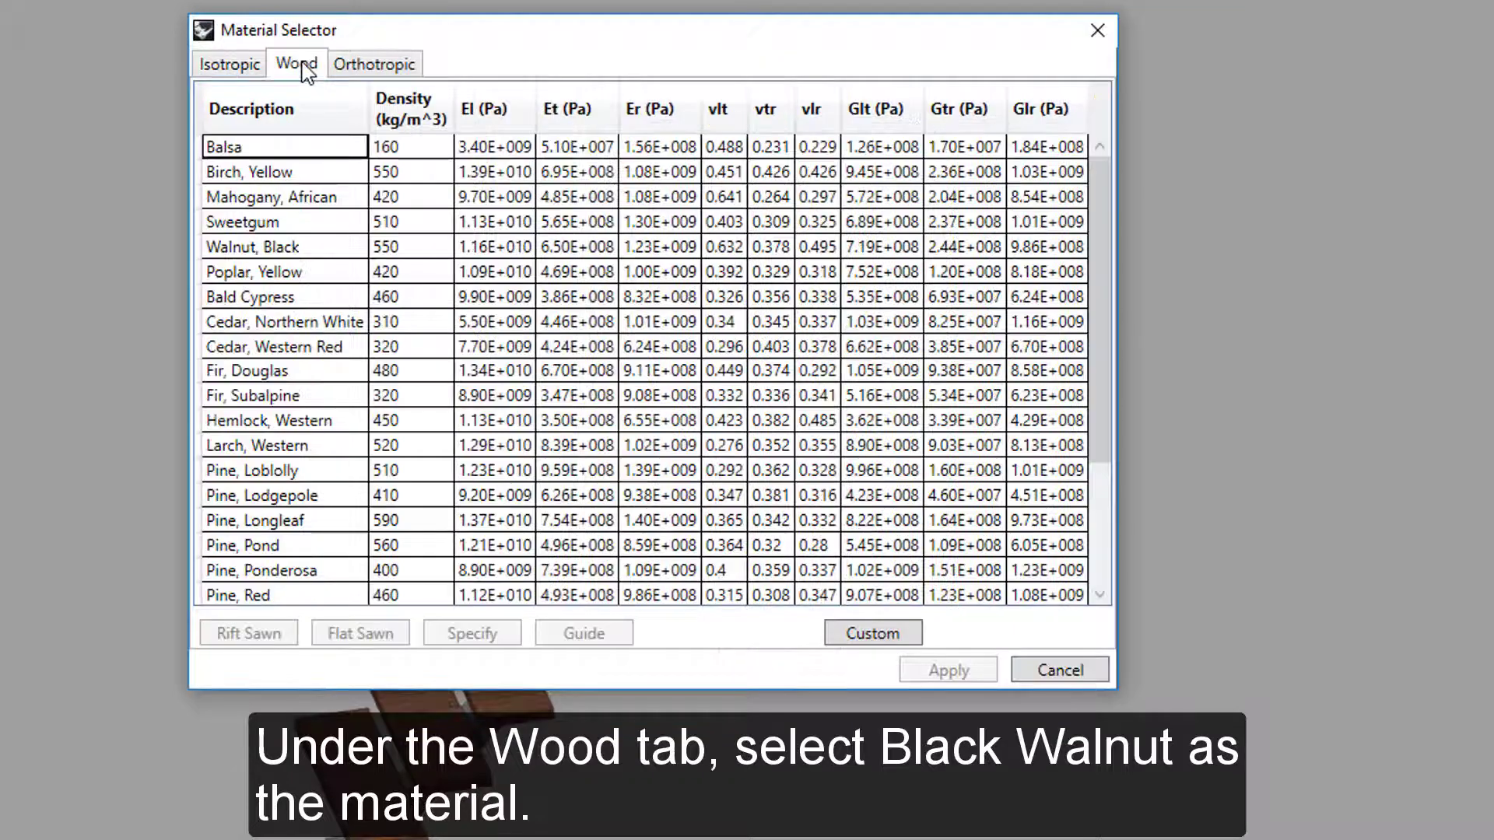
pyautogui.click(274, 244)
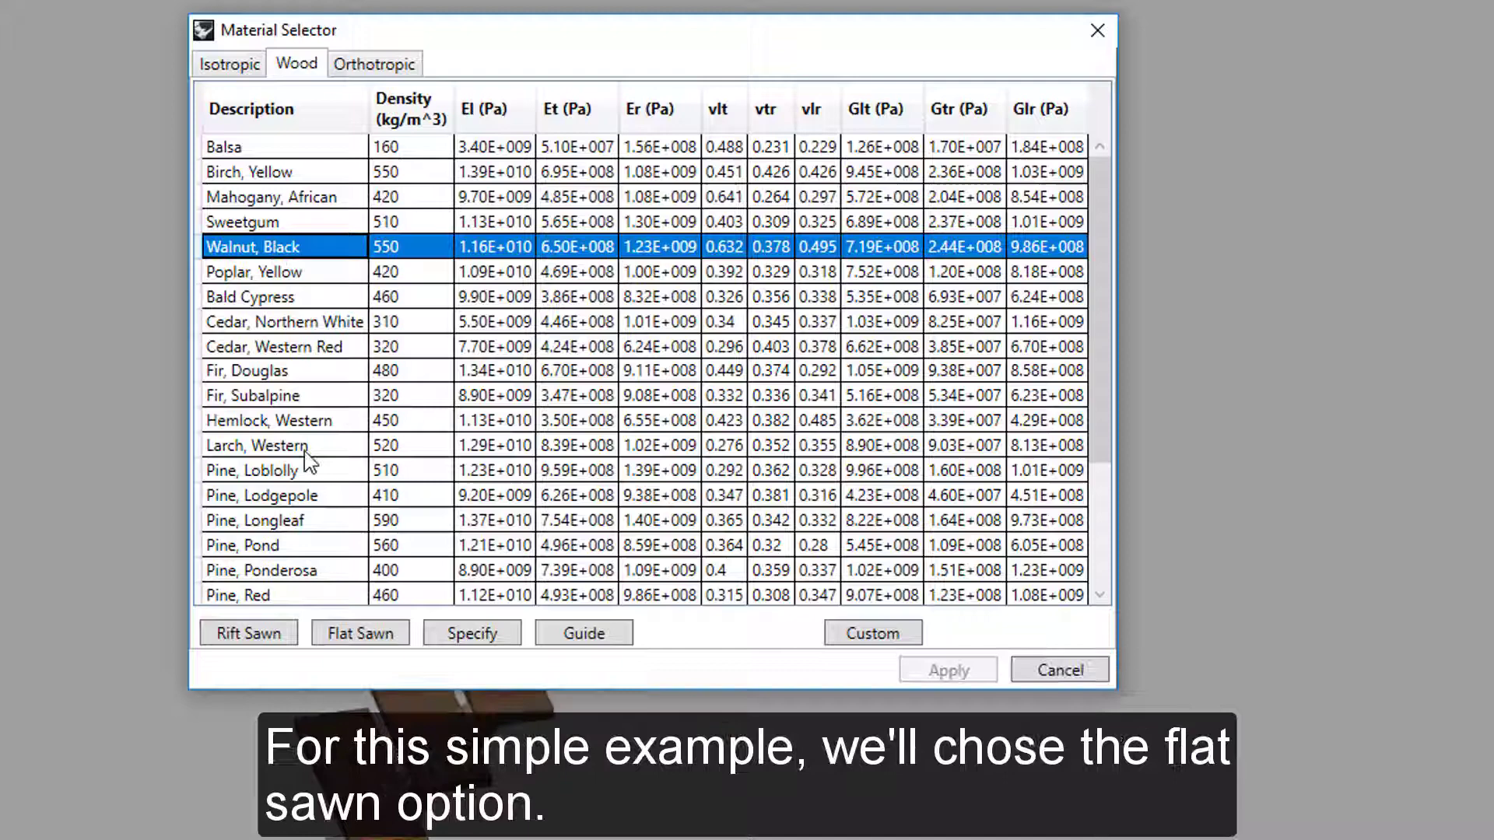
pyautogui.click(365, 635)
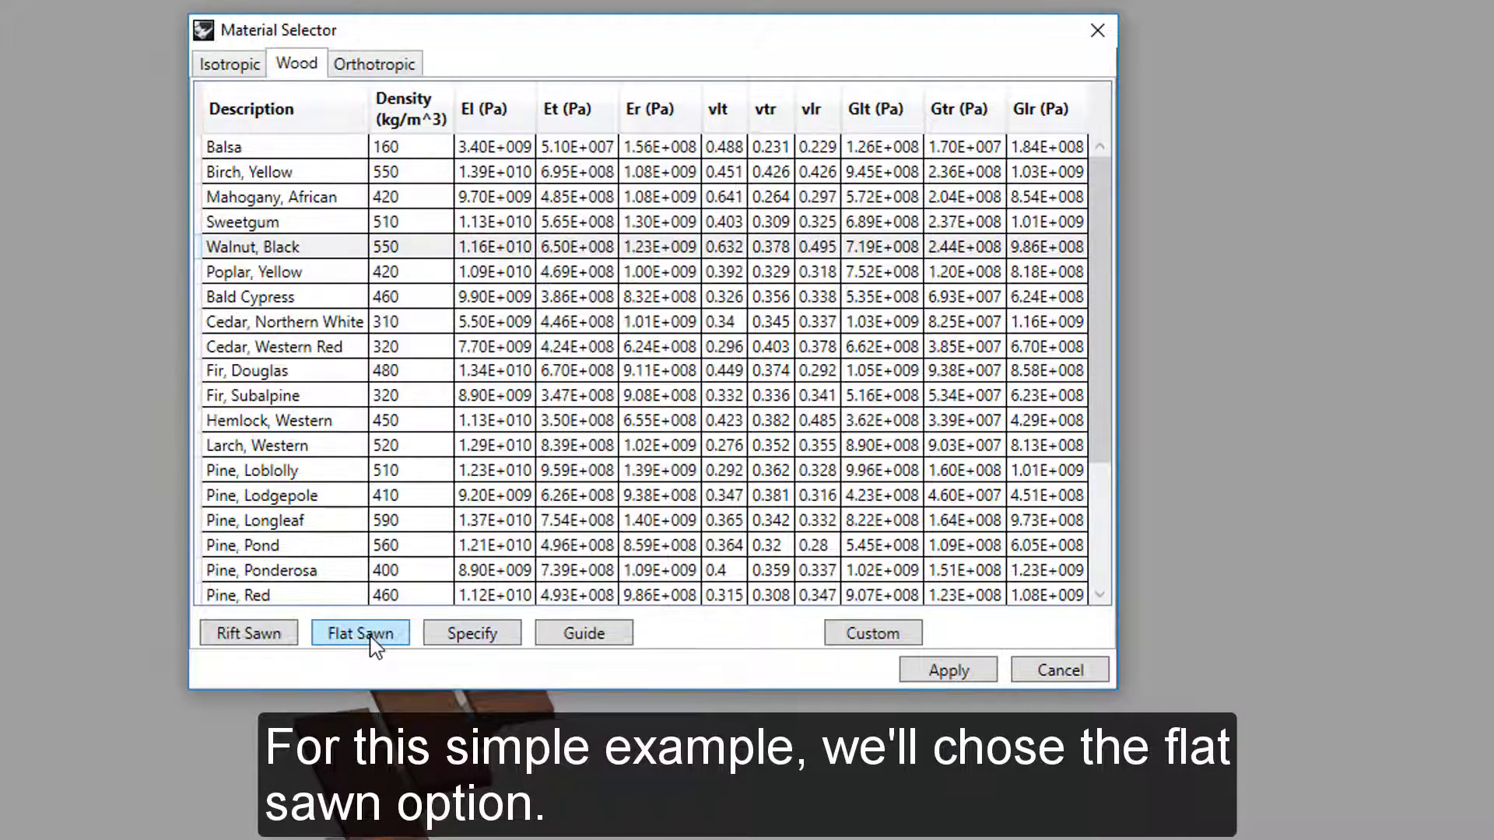
pyautogui.click(935, 672)
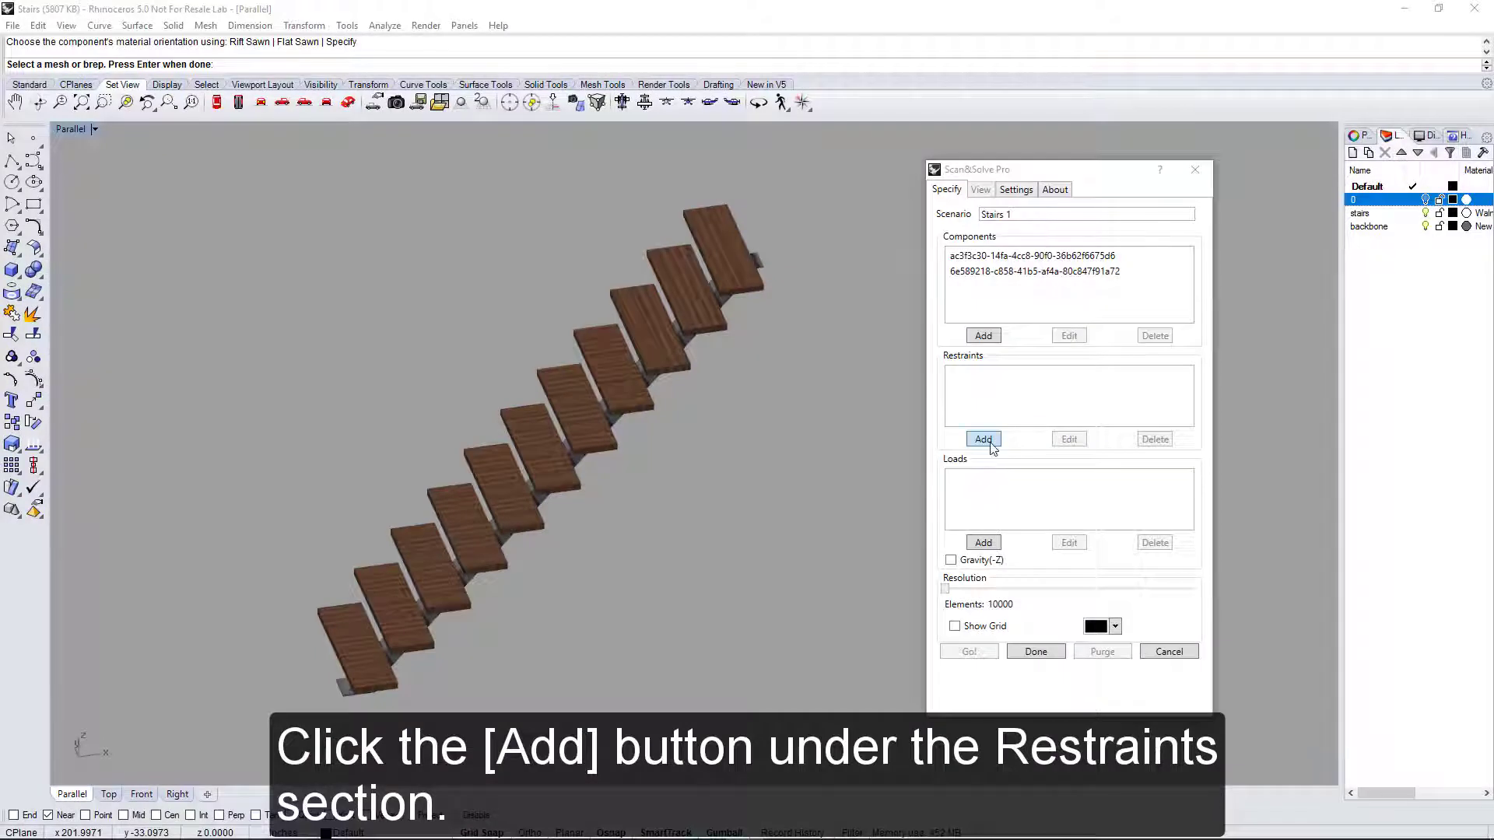
# Start a new restraint and select the angled bracket faces at the upper end of the backbone
pyautogui.click(983, 439)
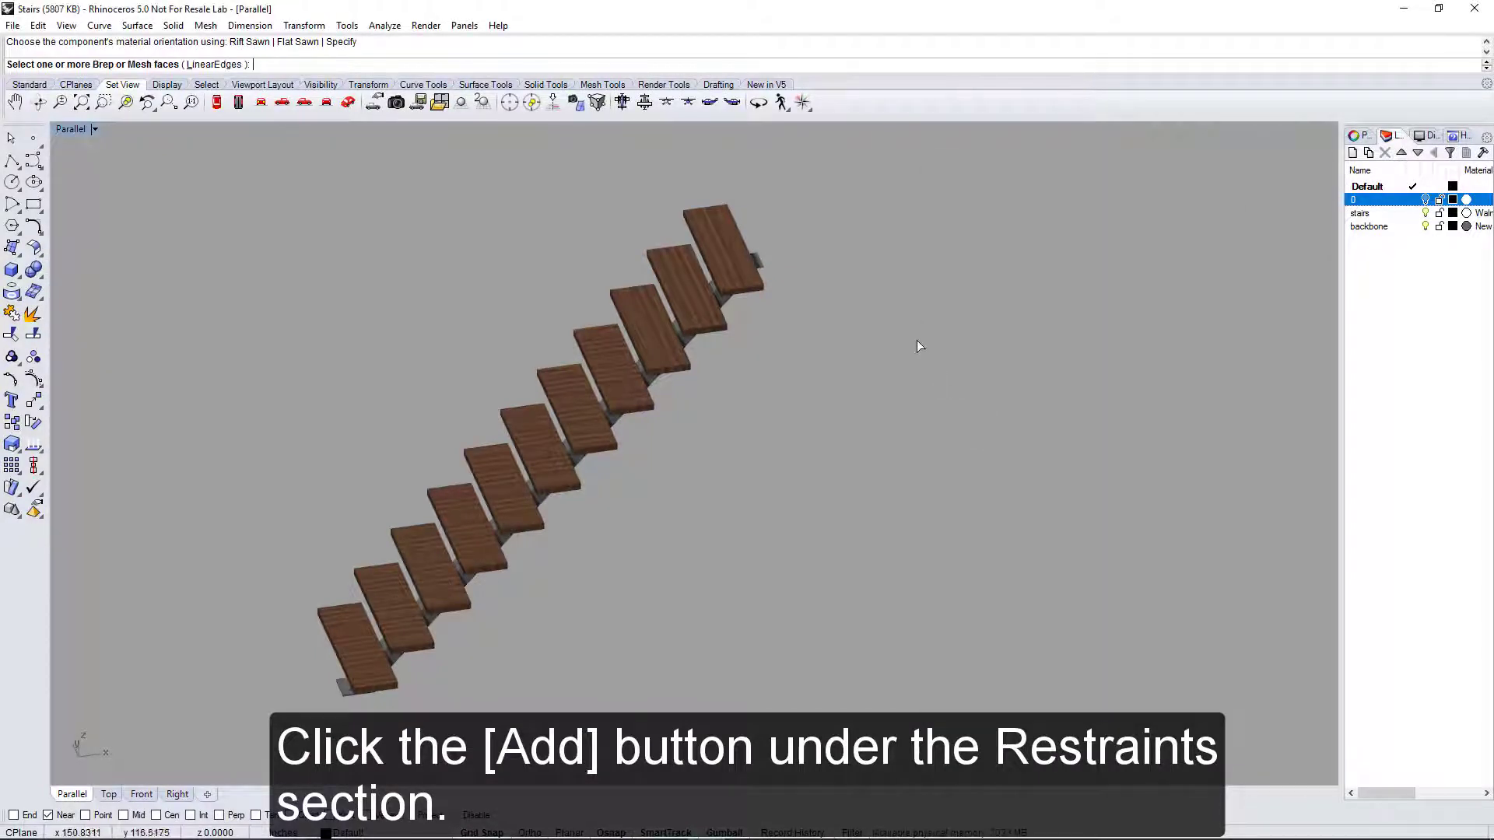
pyautogui.moveTo(917, 342); pyautogui.dragTo(777, 369, button='right')
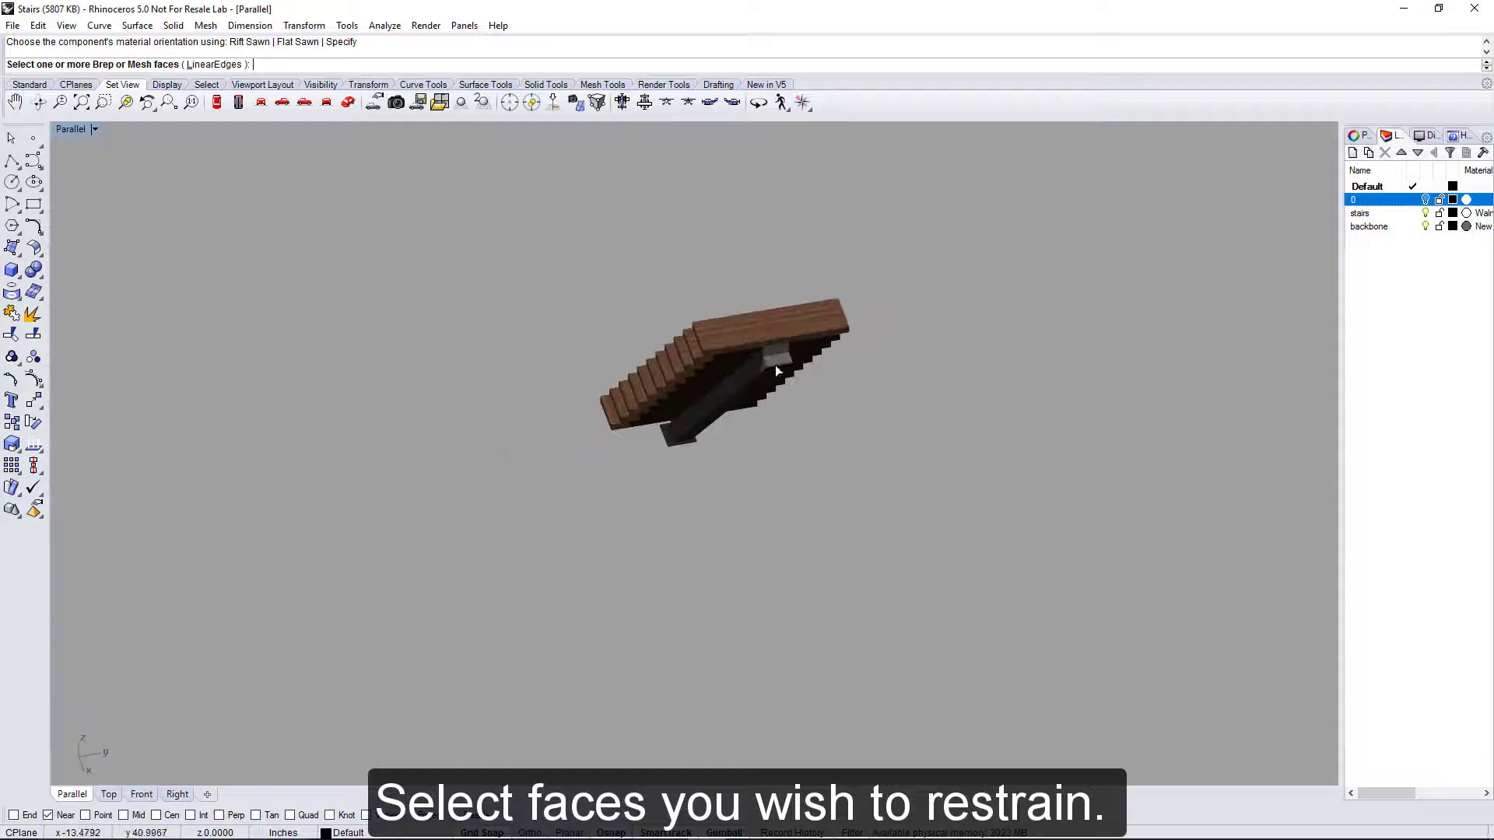
pyautogui.scroll(5, 775, 366)
pyautogui.click(773, 354)
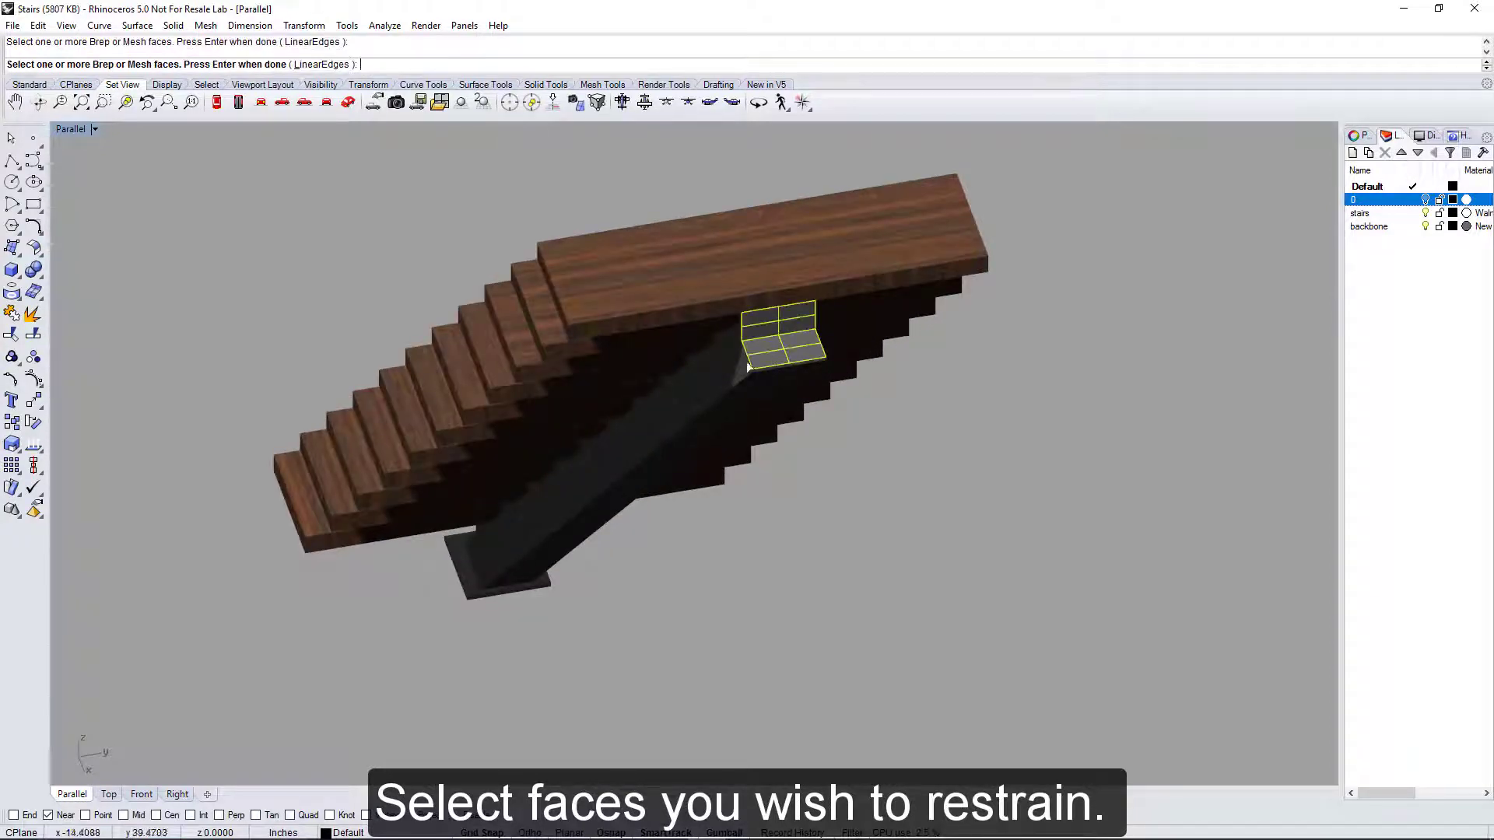
# Add the underside of the backbone's base plate at the foot of the stairs and finish creating the restraint
pyautogui.moveTo(417, 580); pyautogui.dragTo(622, 528, button='right')
pyautogui.scroll(-5, 528, 585)
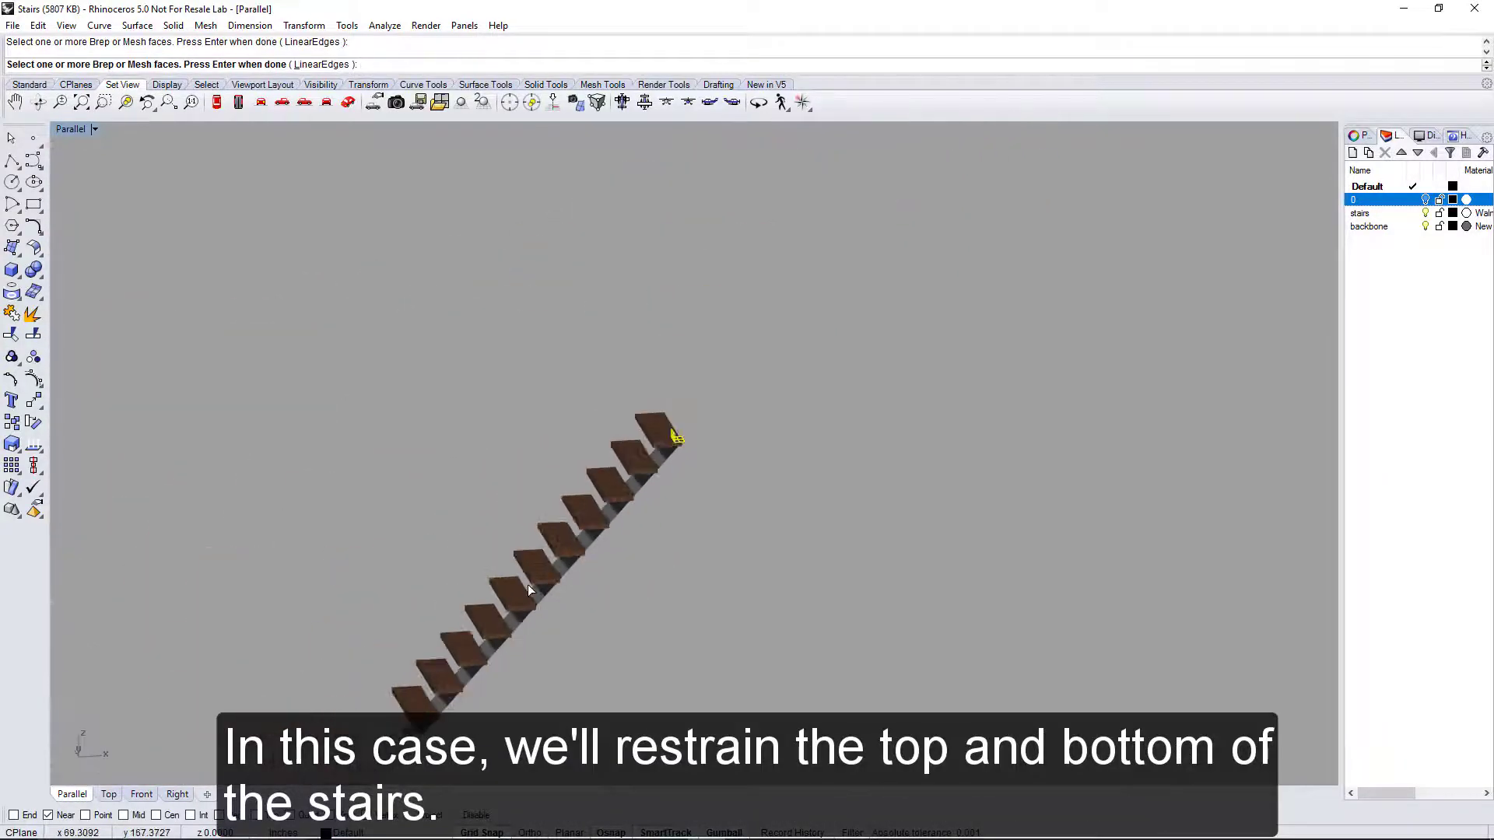
pyautogui.moveTo(528, 585); pyautogui.dragTo(513, 409, button='right')
pyautogui.scroll(5, 498, 414)
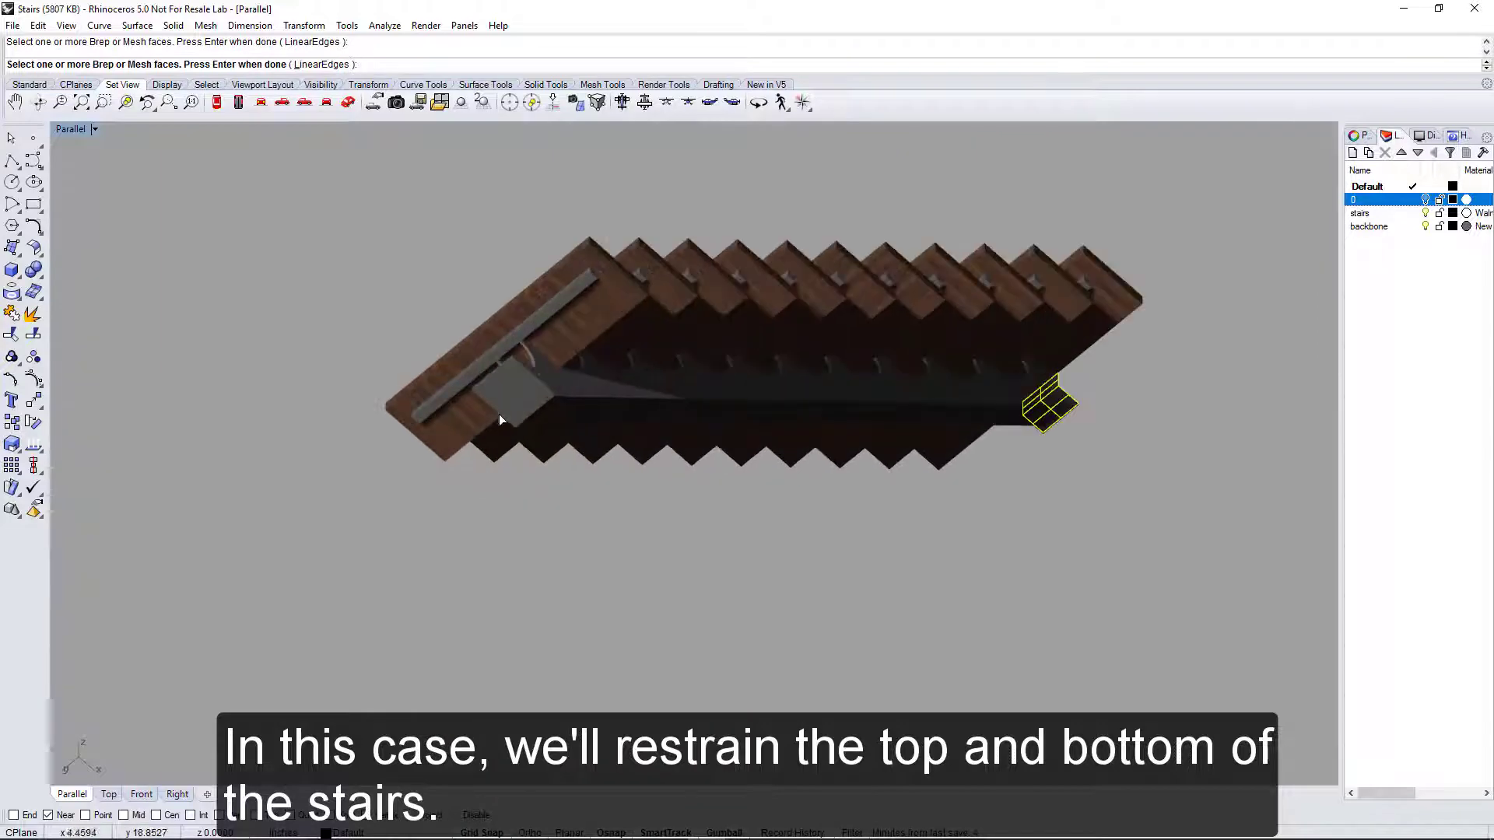
pyautogui.click(501, 410)
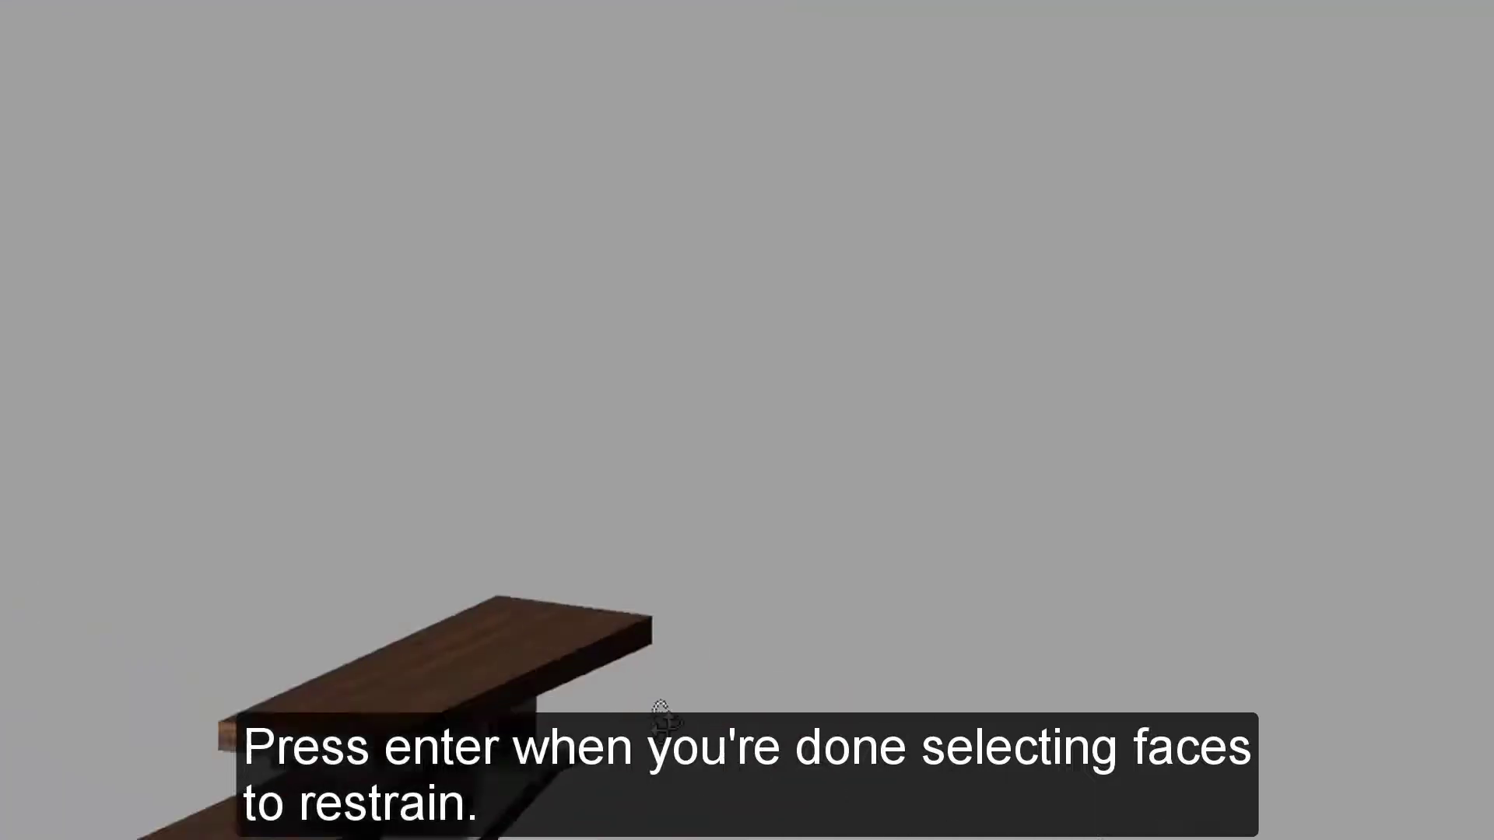
pyautogui.press('Return')
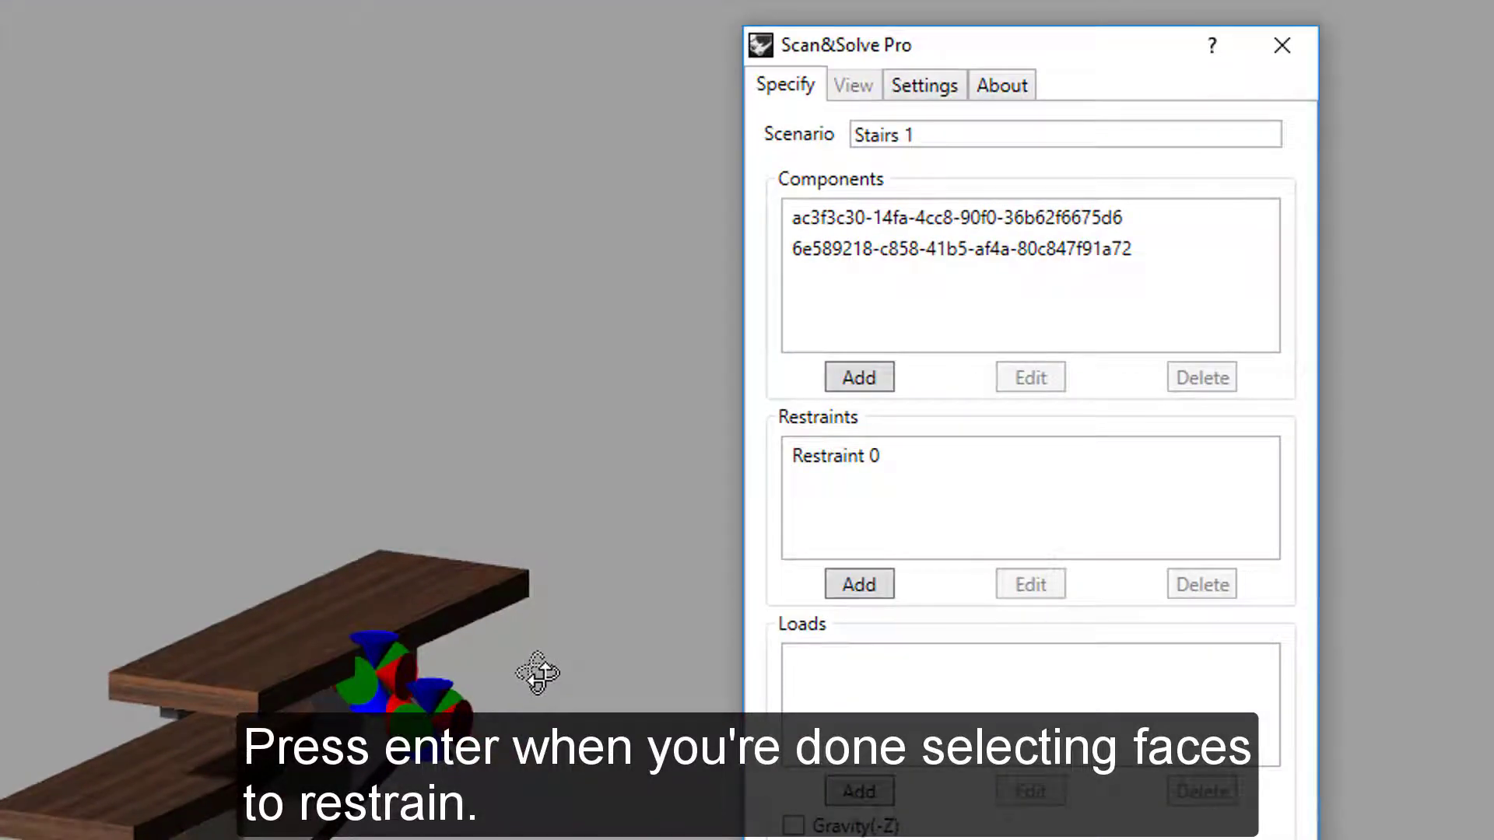
# Edit Restraint 0 and try releasing it in the X and Y directions
pyautogui.click(874, 460)
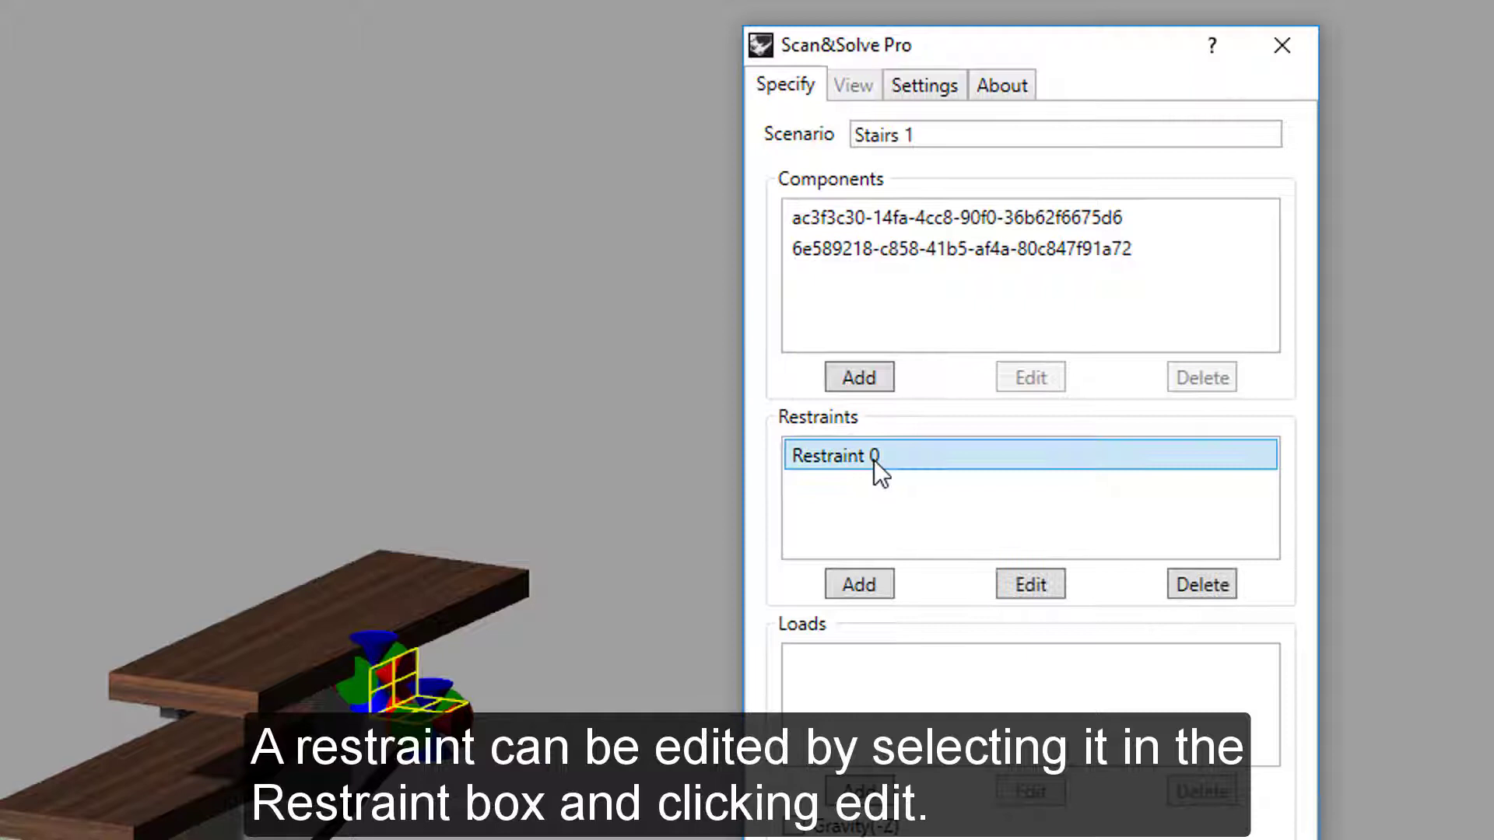
pyautogui.click(1043, 584)
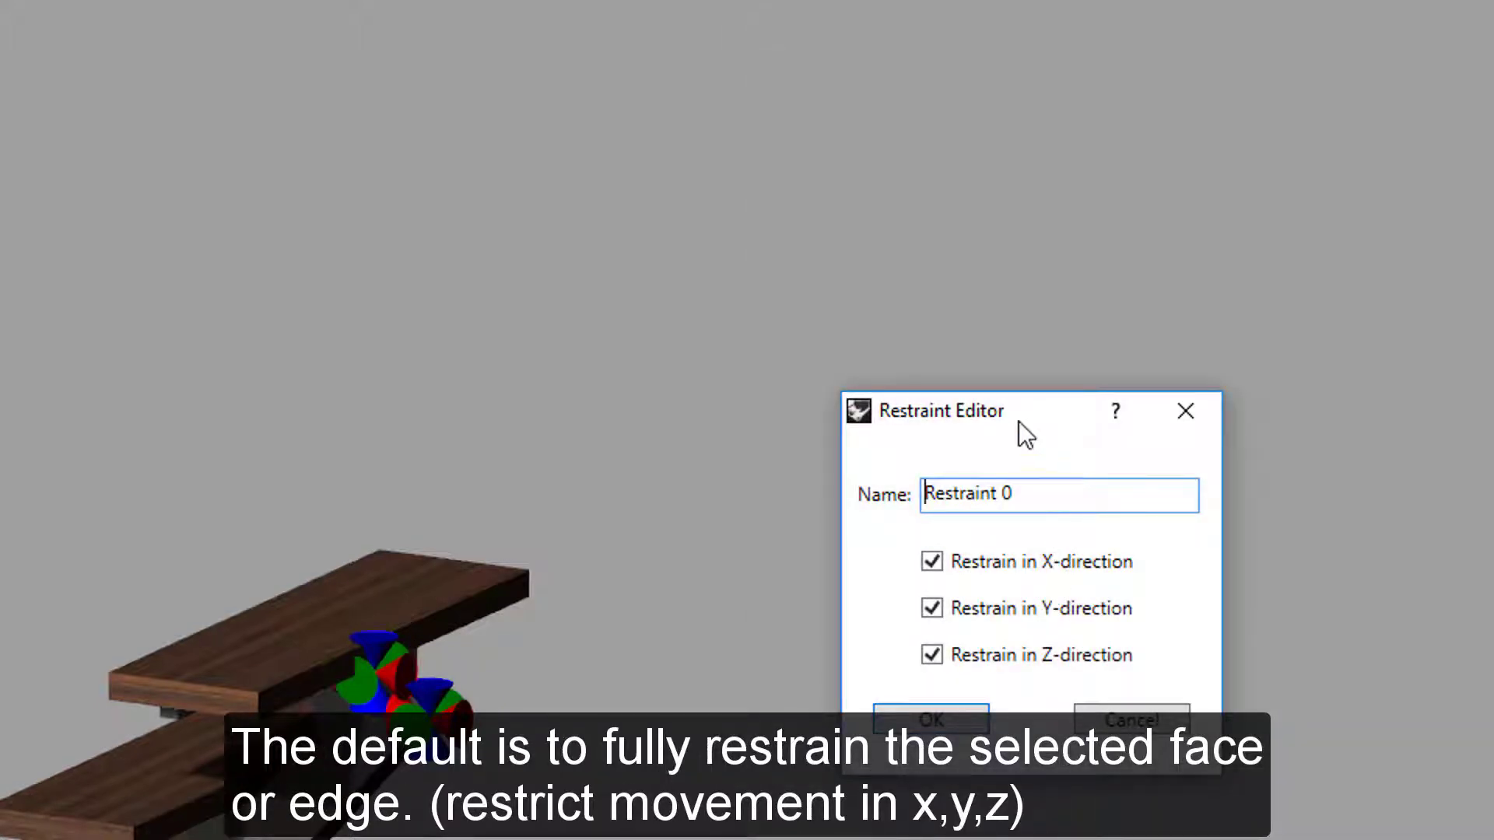
pyautogui.moveTo(1023, 429); pyautogui.dragTo(316, 303)
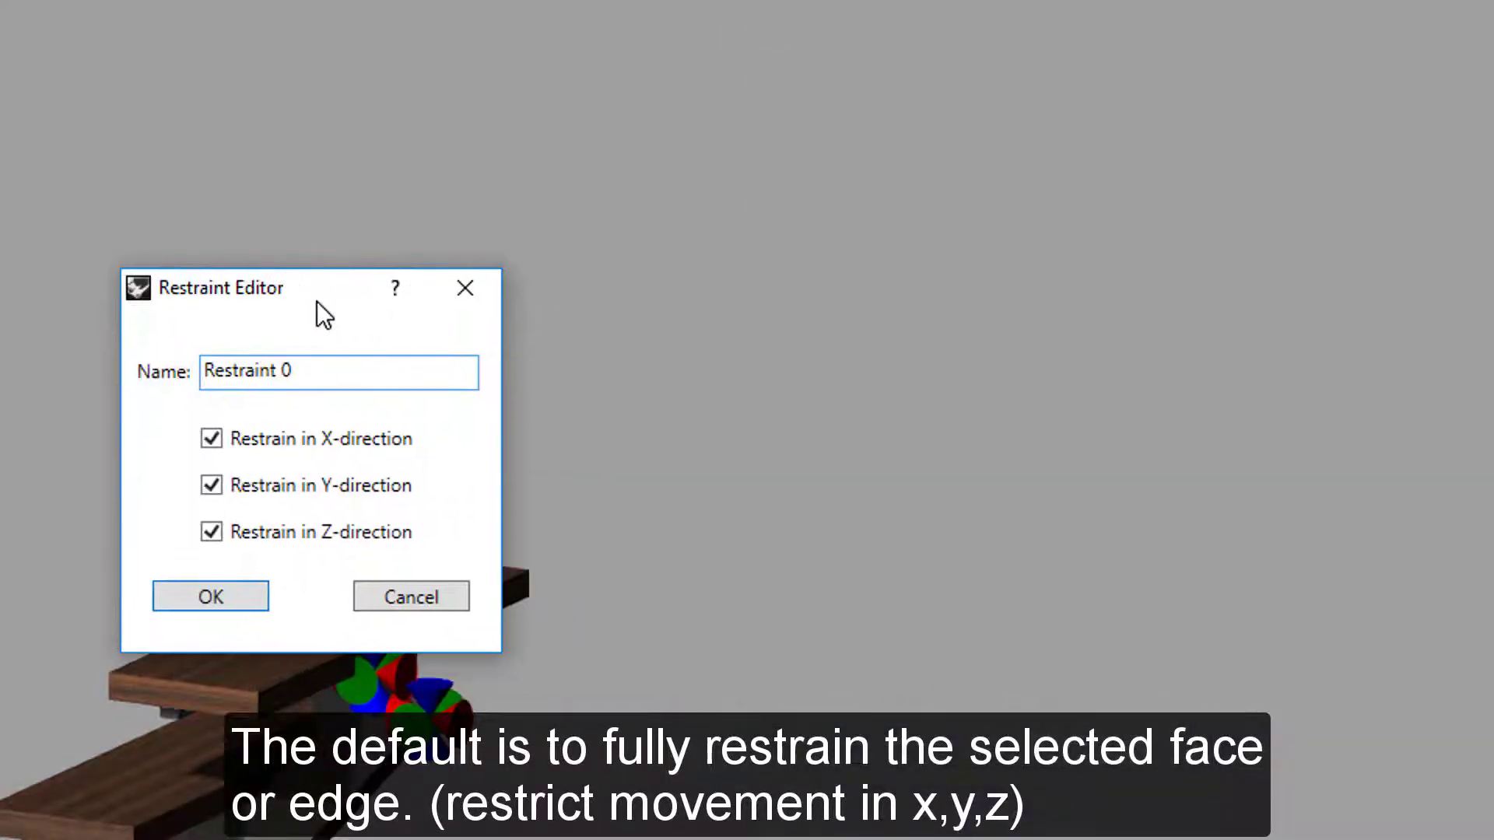
pyautogui.click(210, 440)
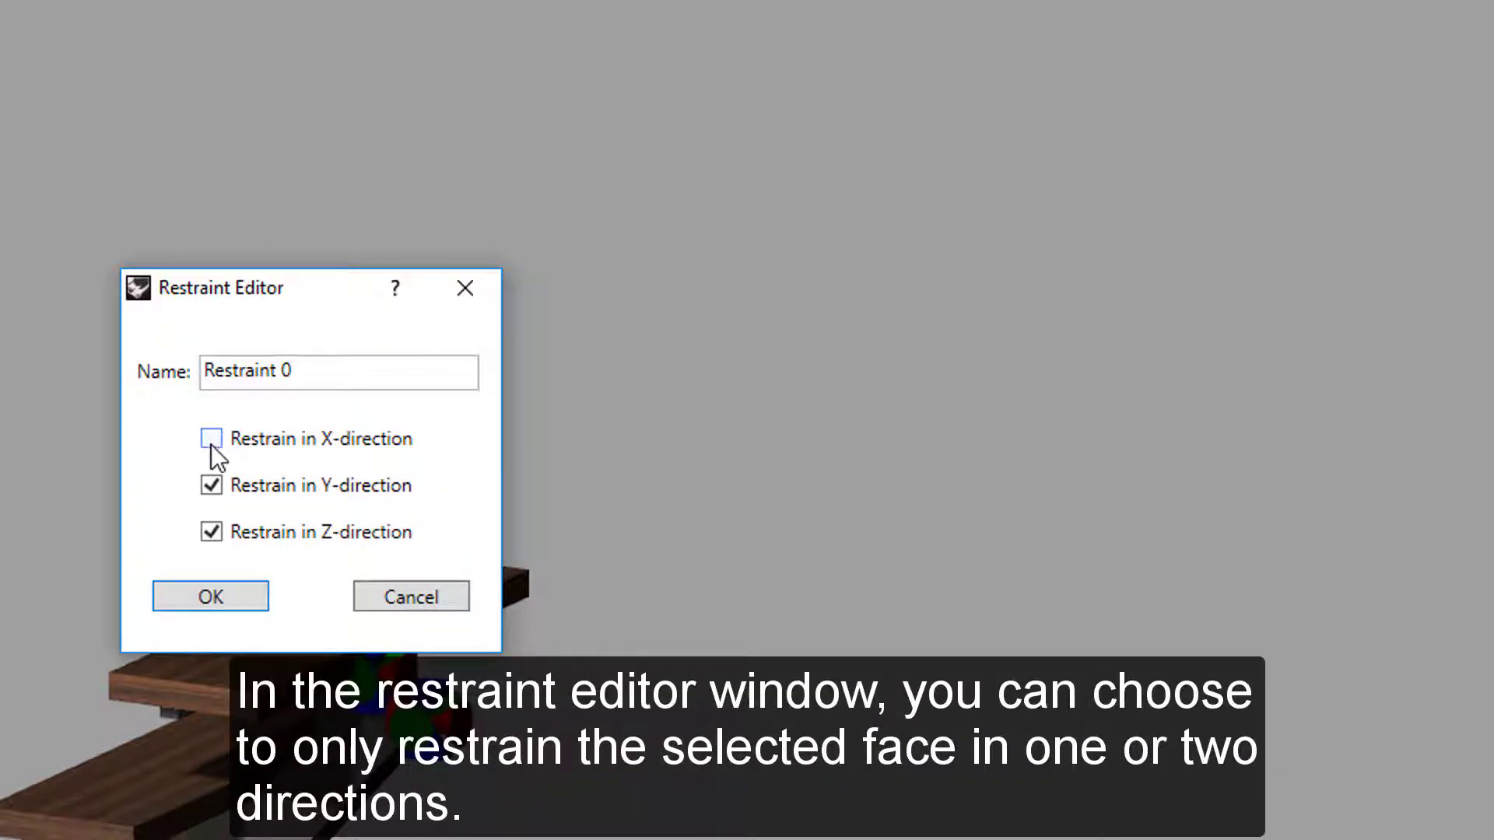
pyautogui.click(212, 485)
pyautogui.moveTo(307, 377); pyautogui.dragTo(194, 370)
pyautogui.click(357, 377)
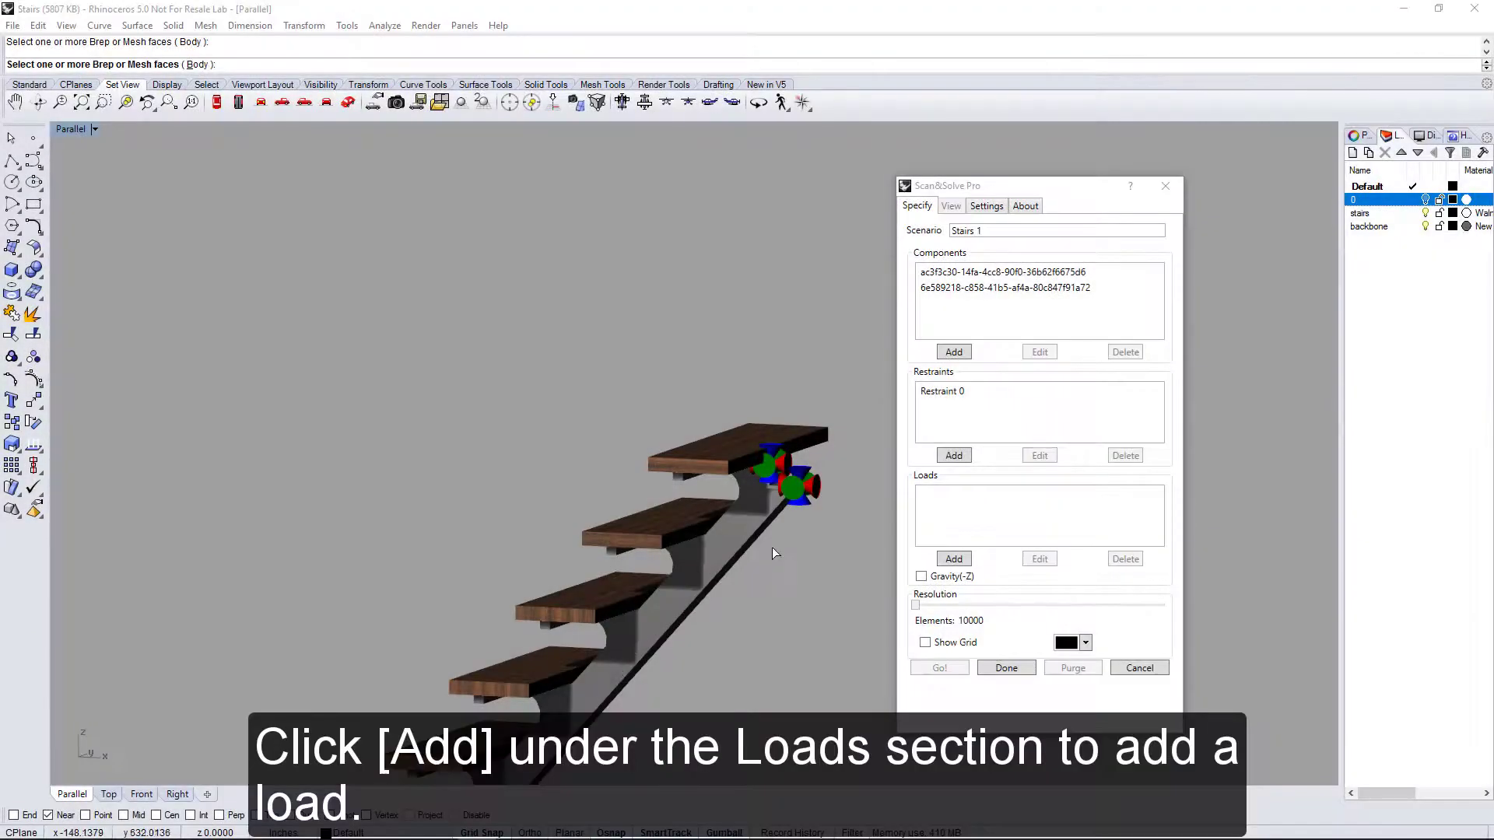
# Review the body load options for a new load and close the editor without defining one
pyautogui.click(963, 560)
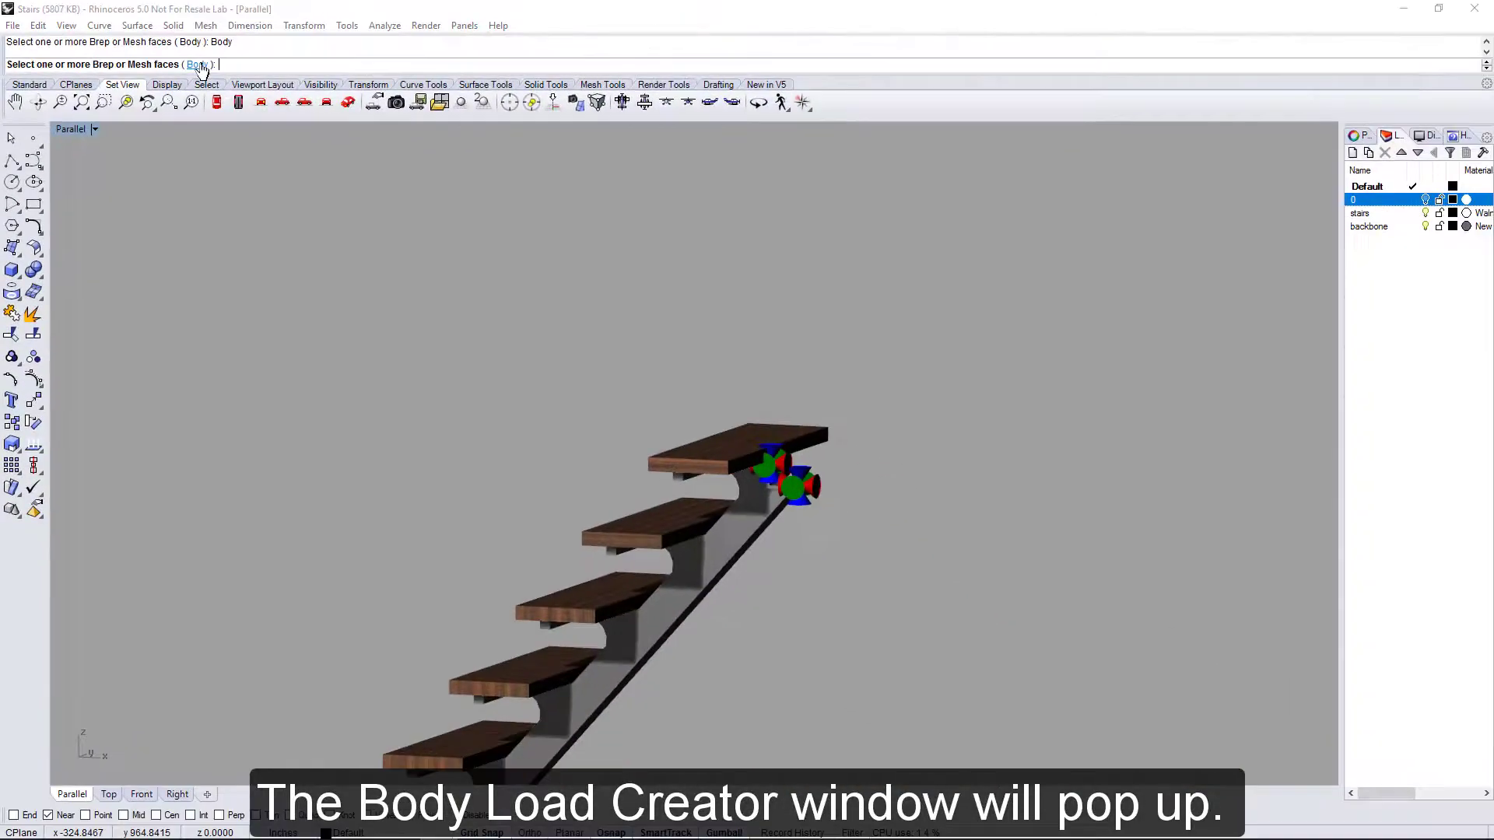
pyautogui.click(317, 103)
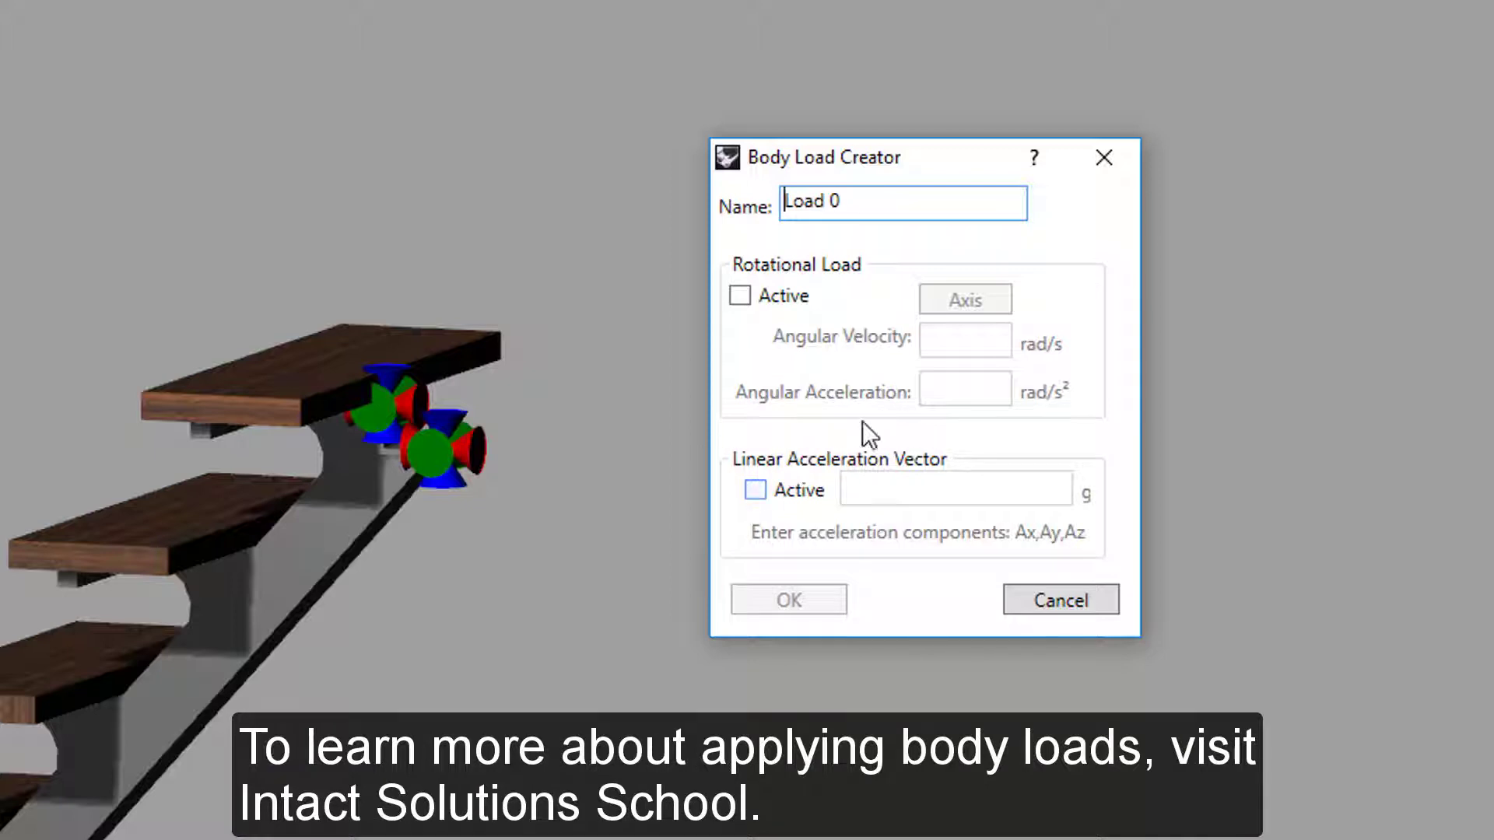
pyautogui.click(1100, 169)
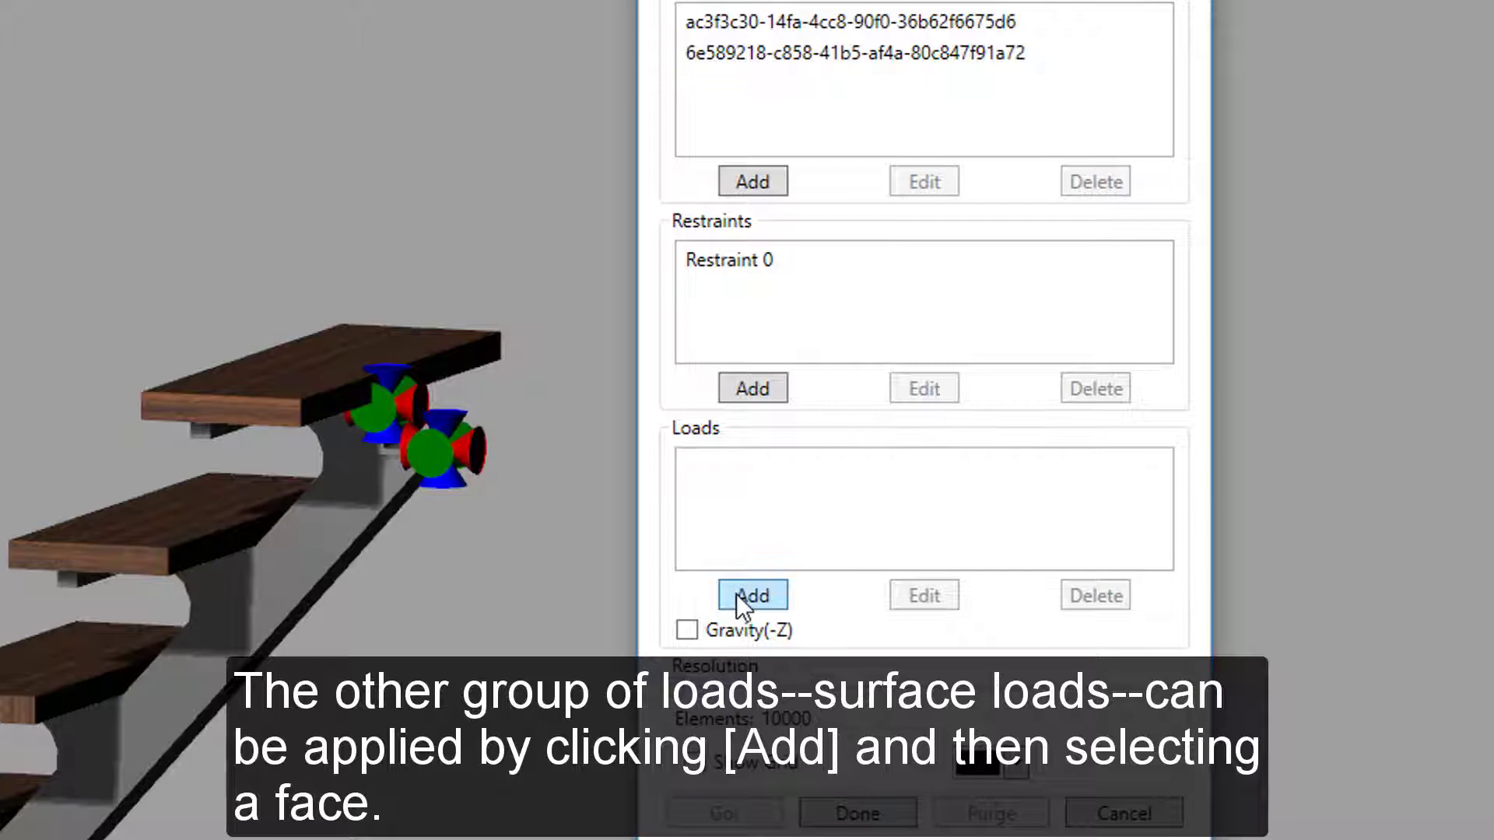
# Create a surface load on the top face of the middle stair step and describe it as Person Standing
pyautogui.click(752, 595)
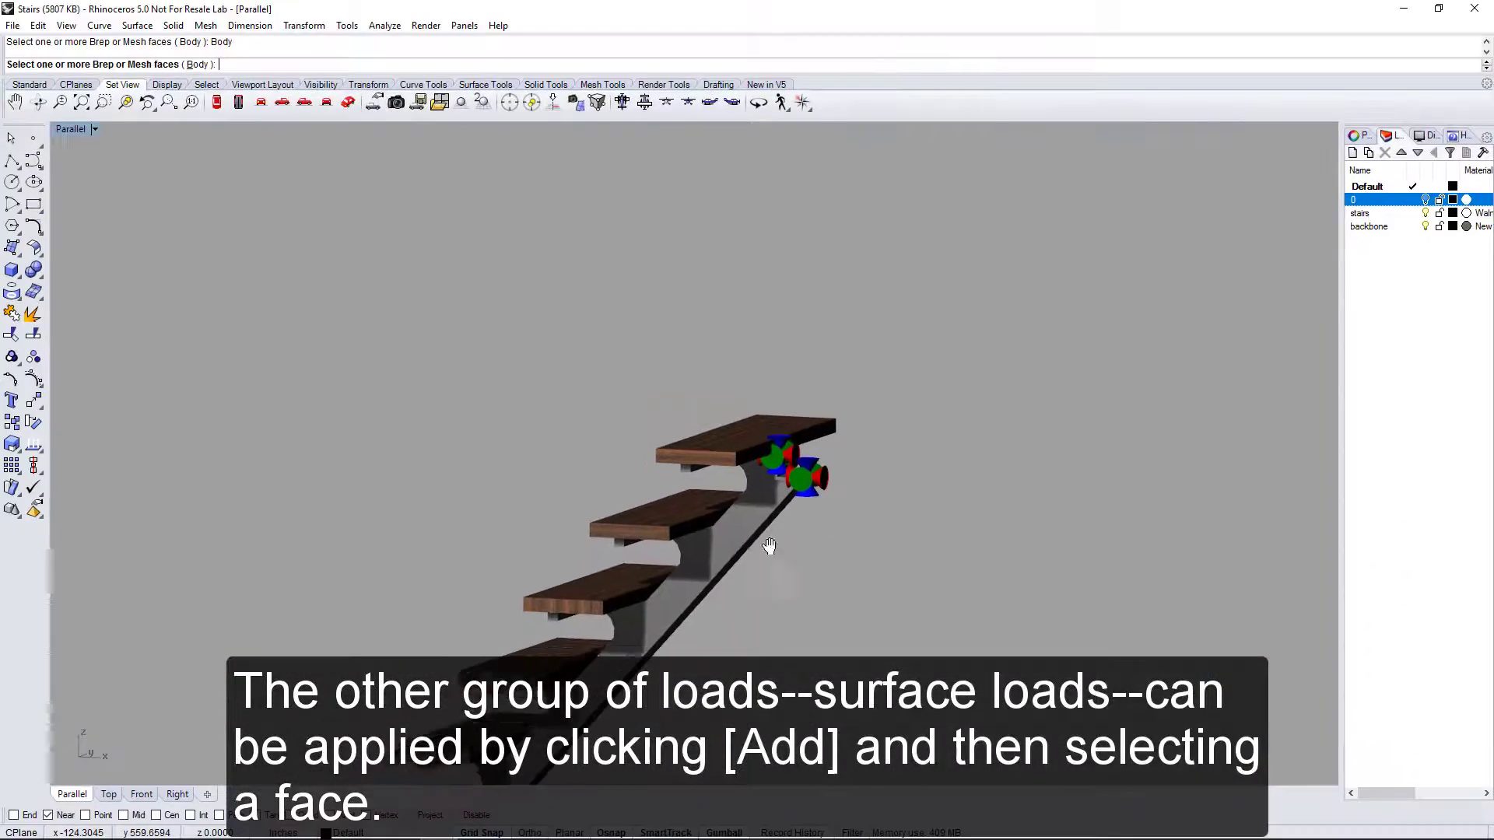
pyautogui.scroll(-3, 725, 447)
pyautogui.moveTo(725, 447)
pyautogui.mouseDown(button='right')
pyautogui.moveTo(753, 560)
pyautogui.moveTo(877, 592)
pyautogui.moveTo(750, 410)
pyautogui.moveTo(727, 420)
pyautogui.moveTo(719, 572)
pyautogui.moveTo(733, 517)
pyautogui.moveTo(711, 467)
pyautogui.mouseUp(button='right')
pyautogui.click(688, 418)
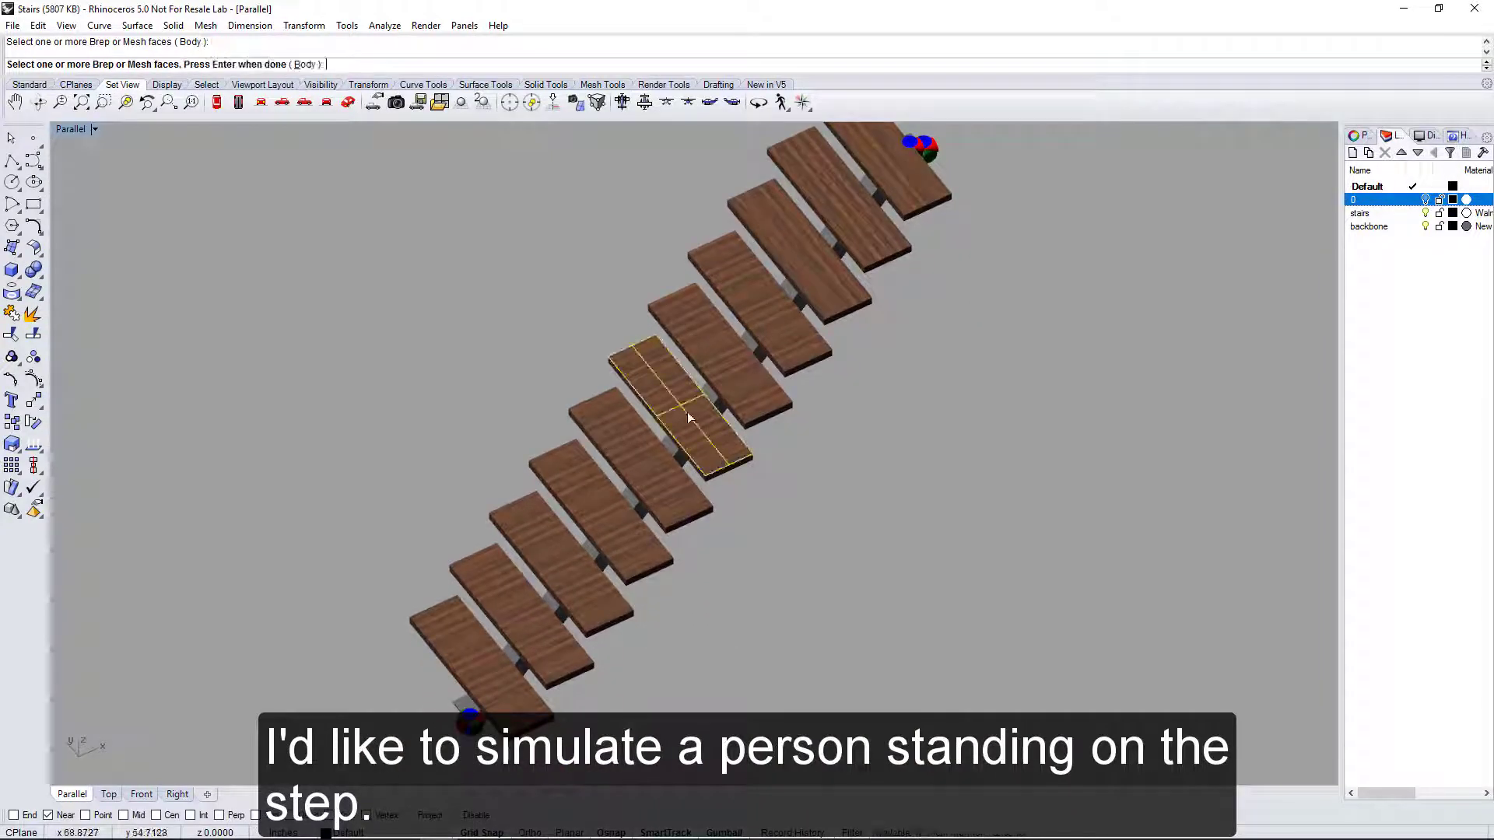
pyautogui.press('Return')
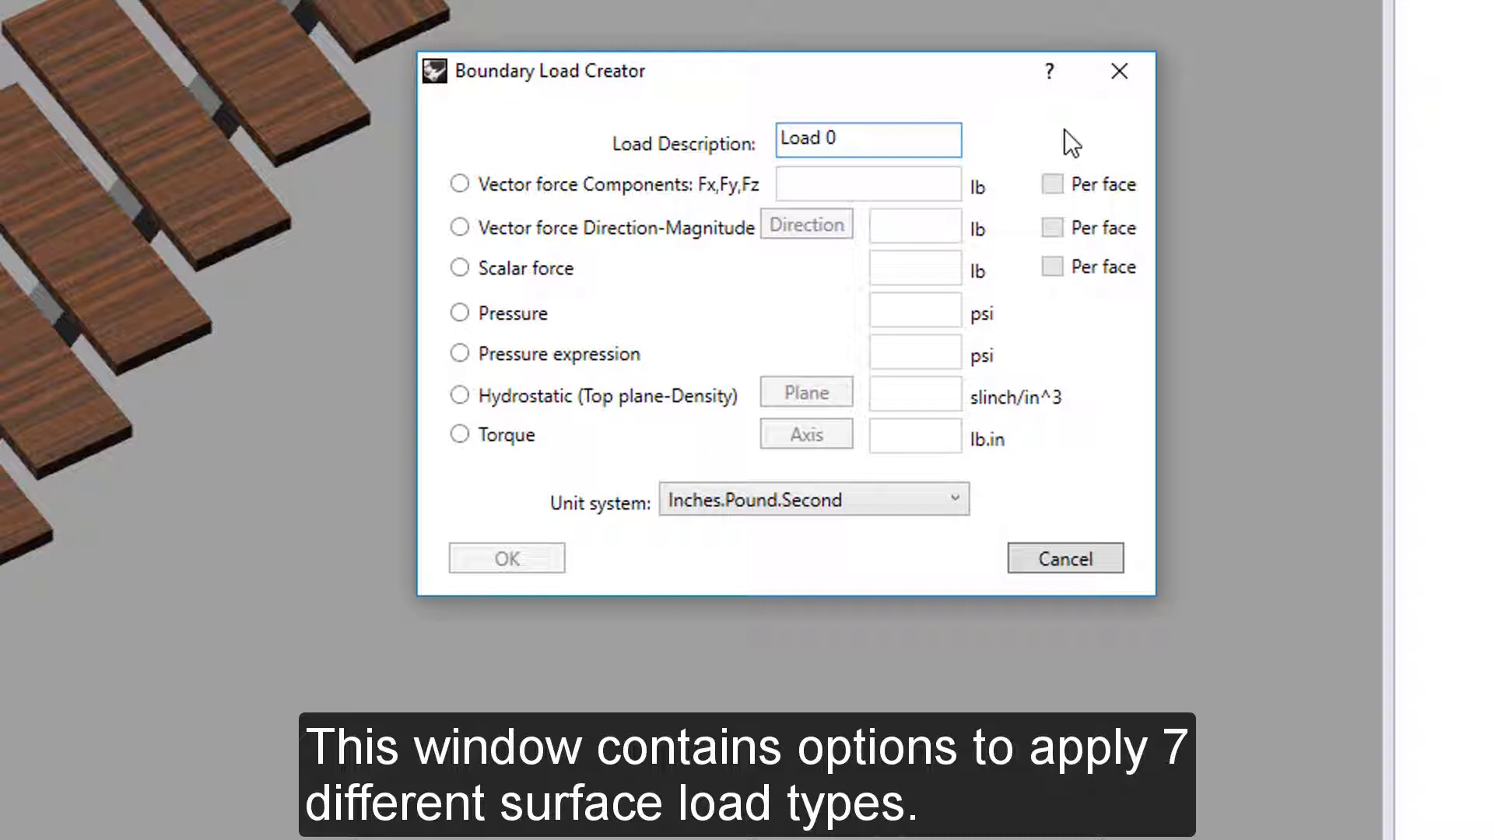
pyautogui.moveTo(880, 137); pyautogui.dragTo(694, 145)
pyautogui.press('BackSpace')
pyautogui.write('Person Standing')
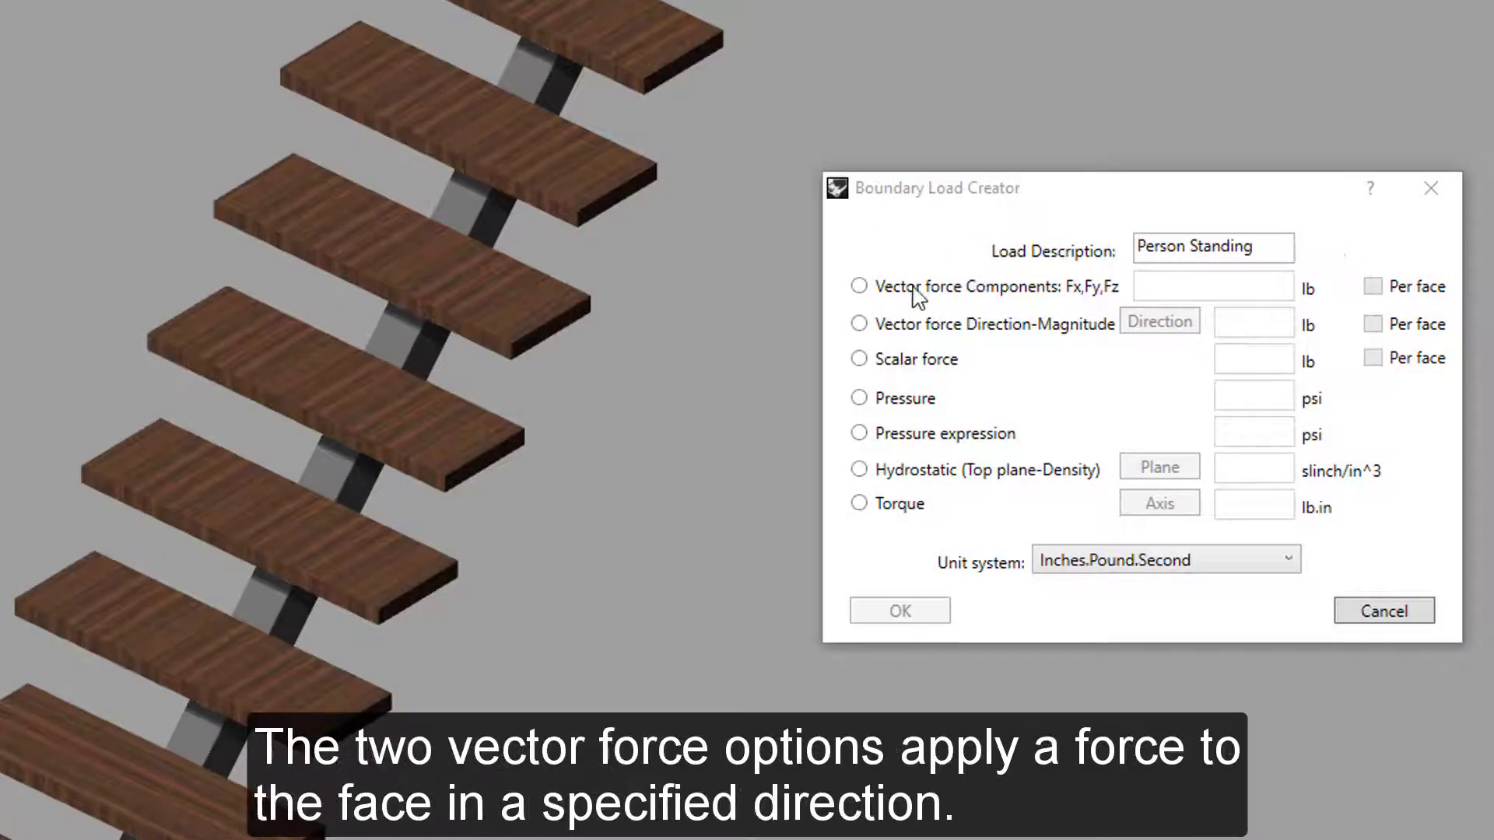
# Try Vector force Components of 2,3,-5 lb on the step, switching the Per face option on and off again
pyautogui.click(859, 287)
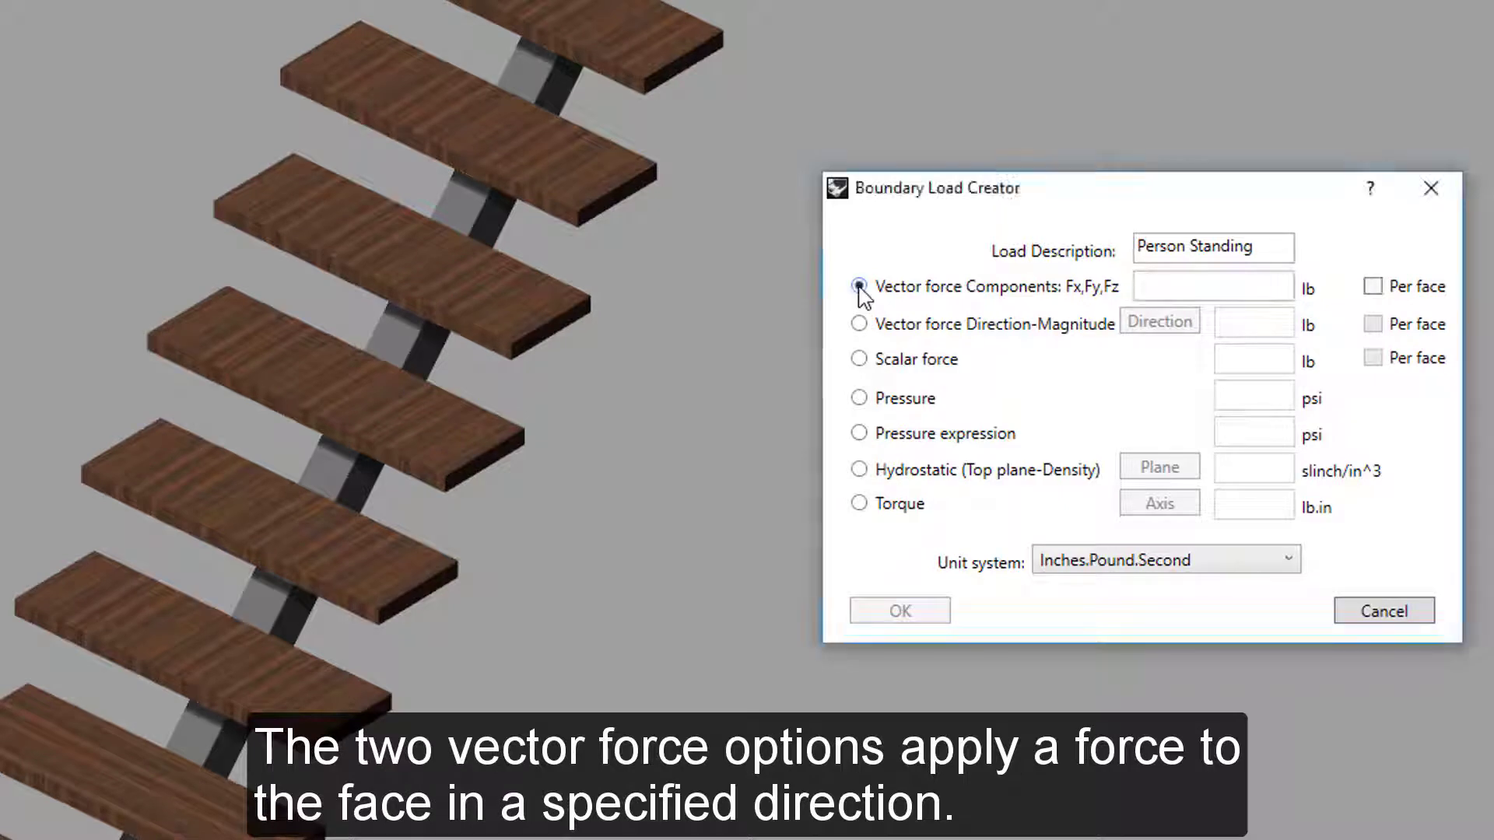
pyautogui.click(1149, 286)
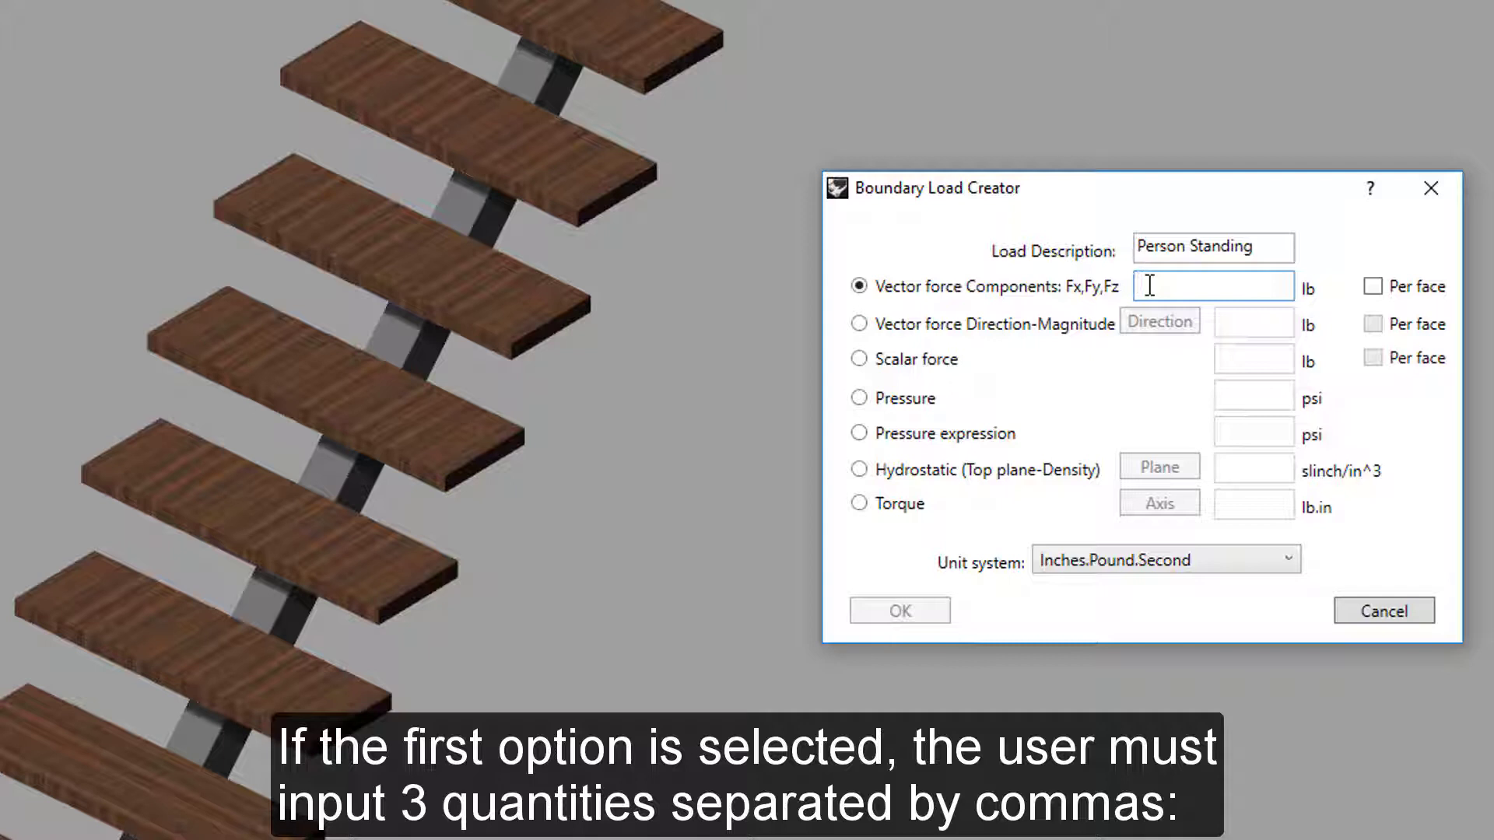
pyautogui.write('2,3,-')
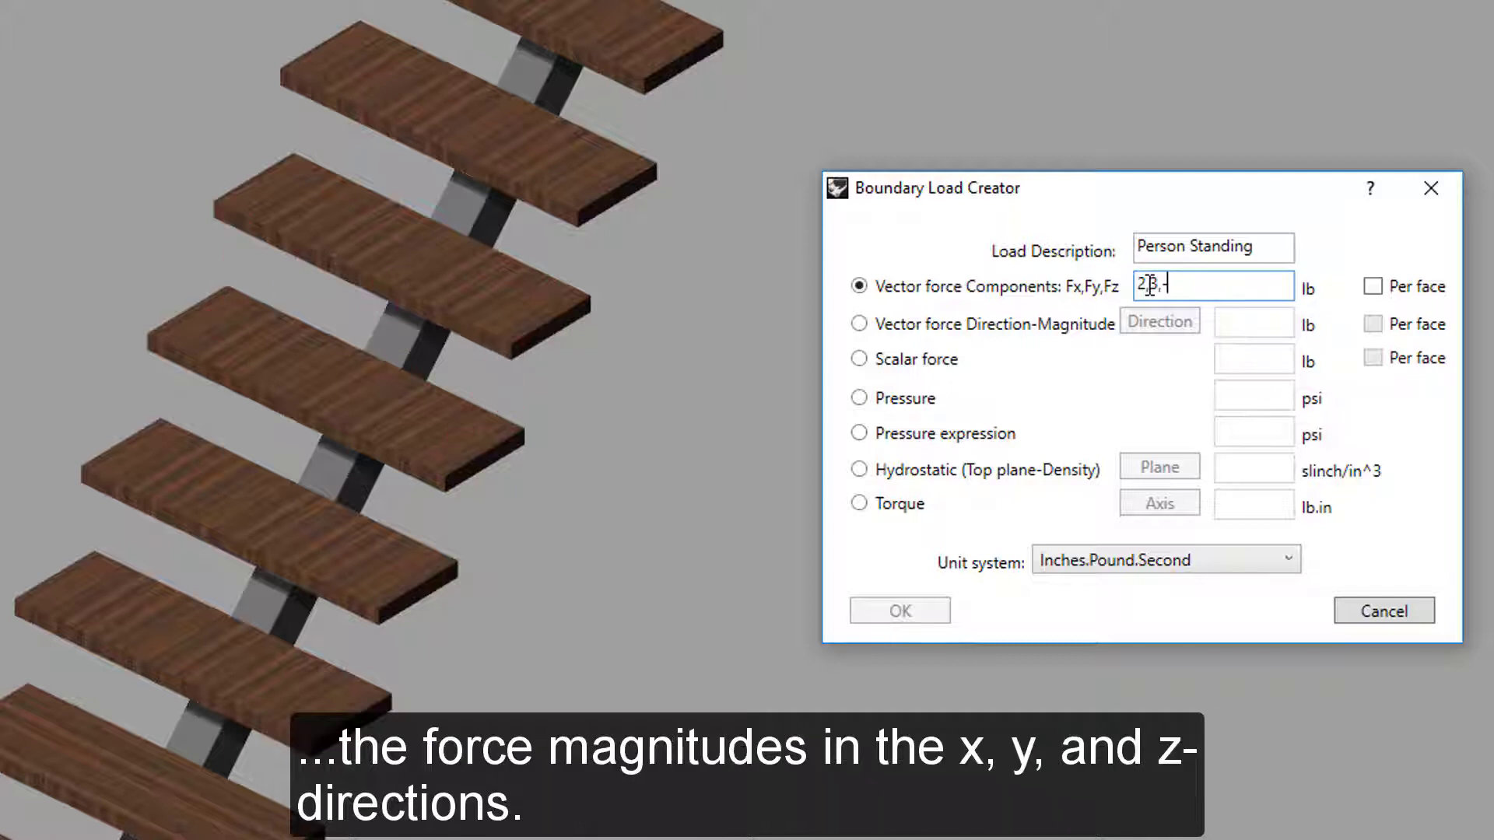
pyautogui.write('5')
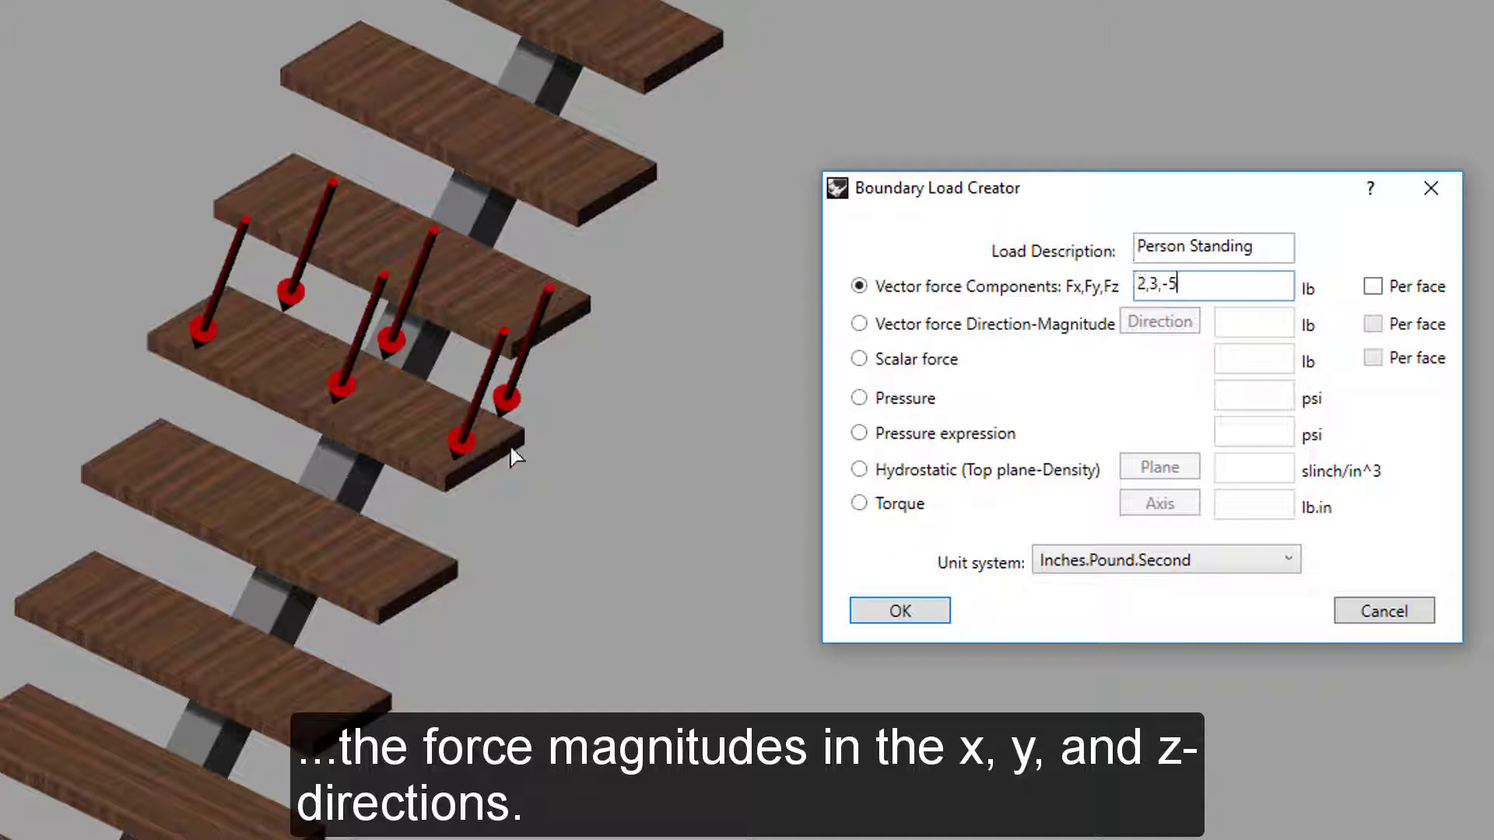
pyautogui.moveTo(377, 466)
pyautogui.mouseDown(button='right')
pyautogui.moveTo(457, 477)
pyautogui.moveTo(483, 413)
pyautogui.moveTo(389, 441)
pyautogui.mouseUp(button='right')
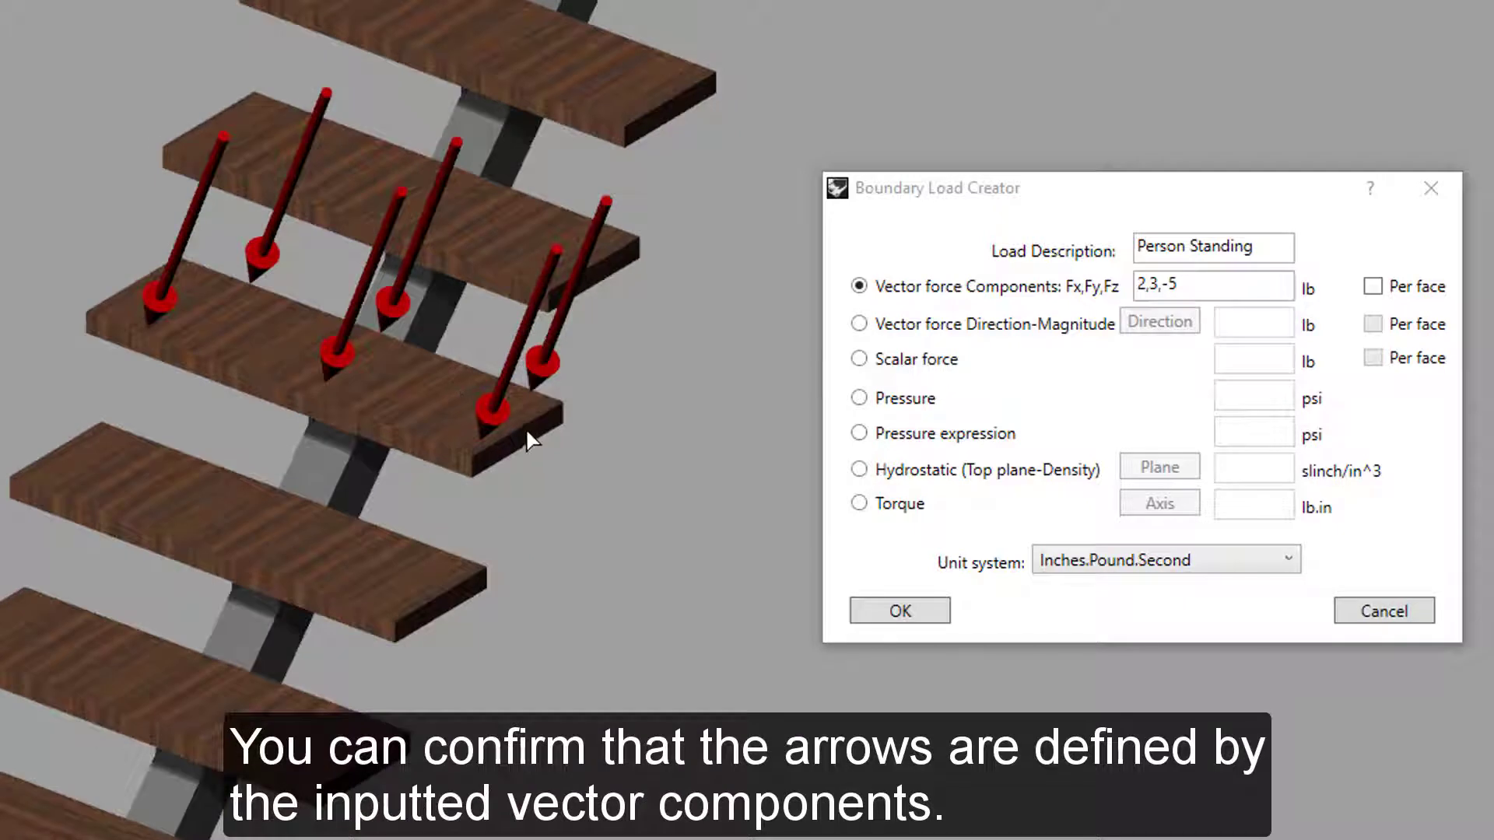
pyautogui.keyDown('shift'); pyautogui.moveTo(515, 418); pyautogui.dragTo(465, 483, button='right'); pyautogui.keyUp('shift')
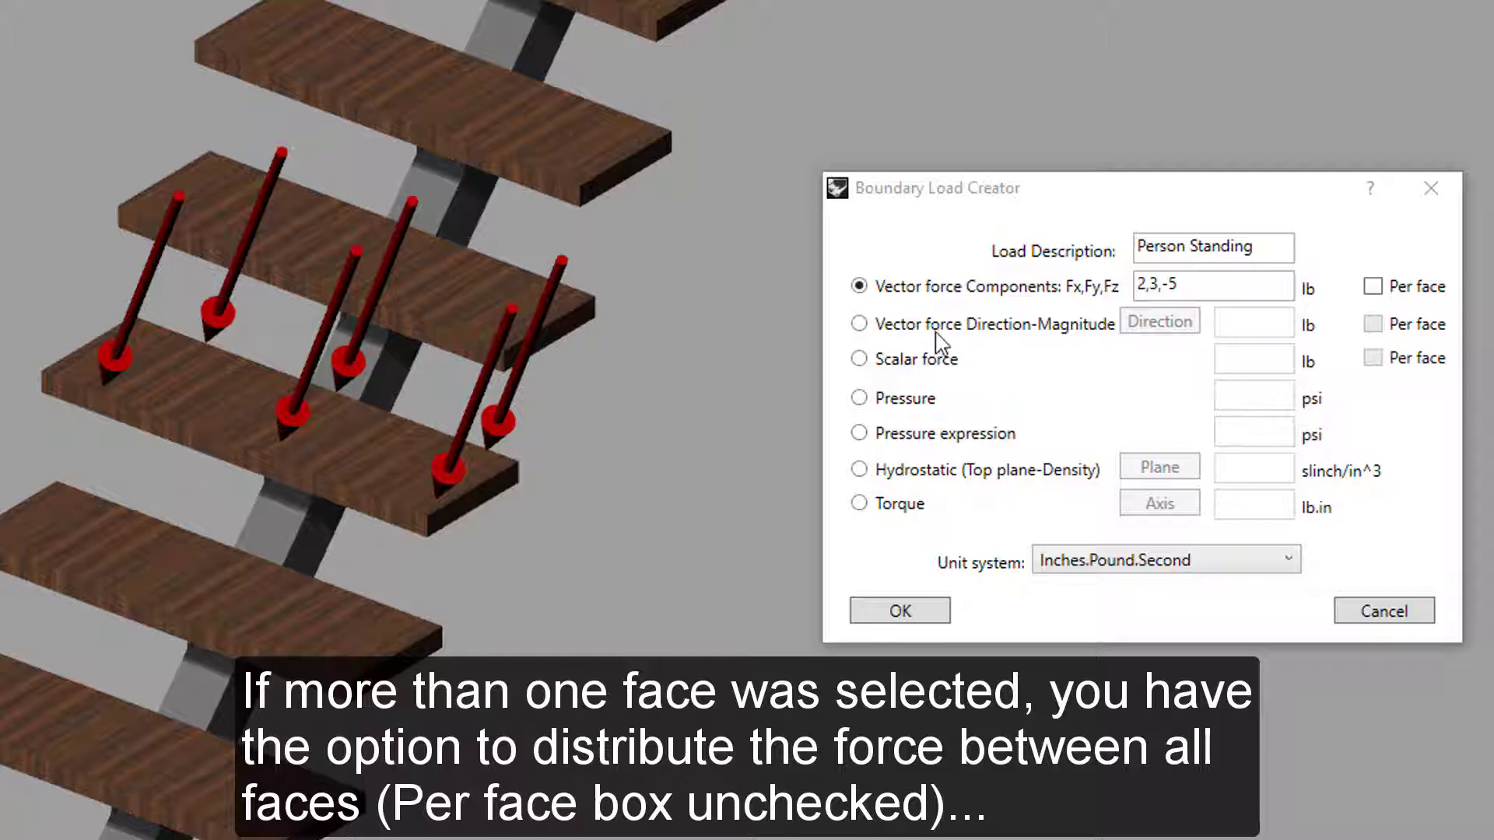
pyautogui.click(1372, 287)
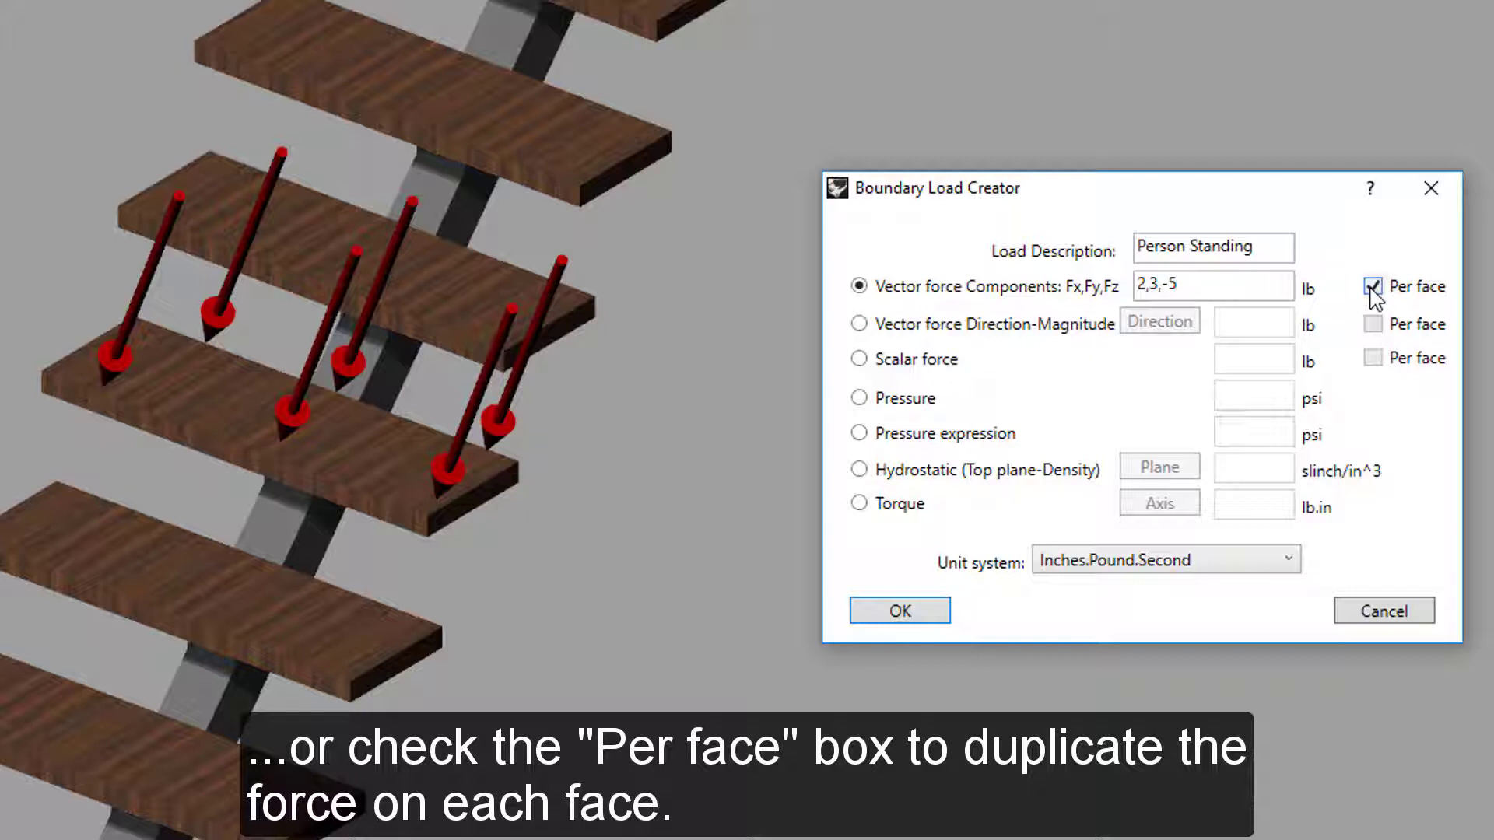
pyautogui.click(1373, 287)
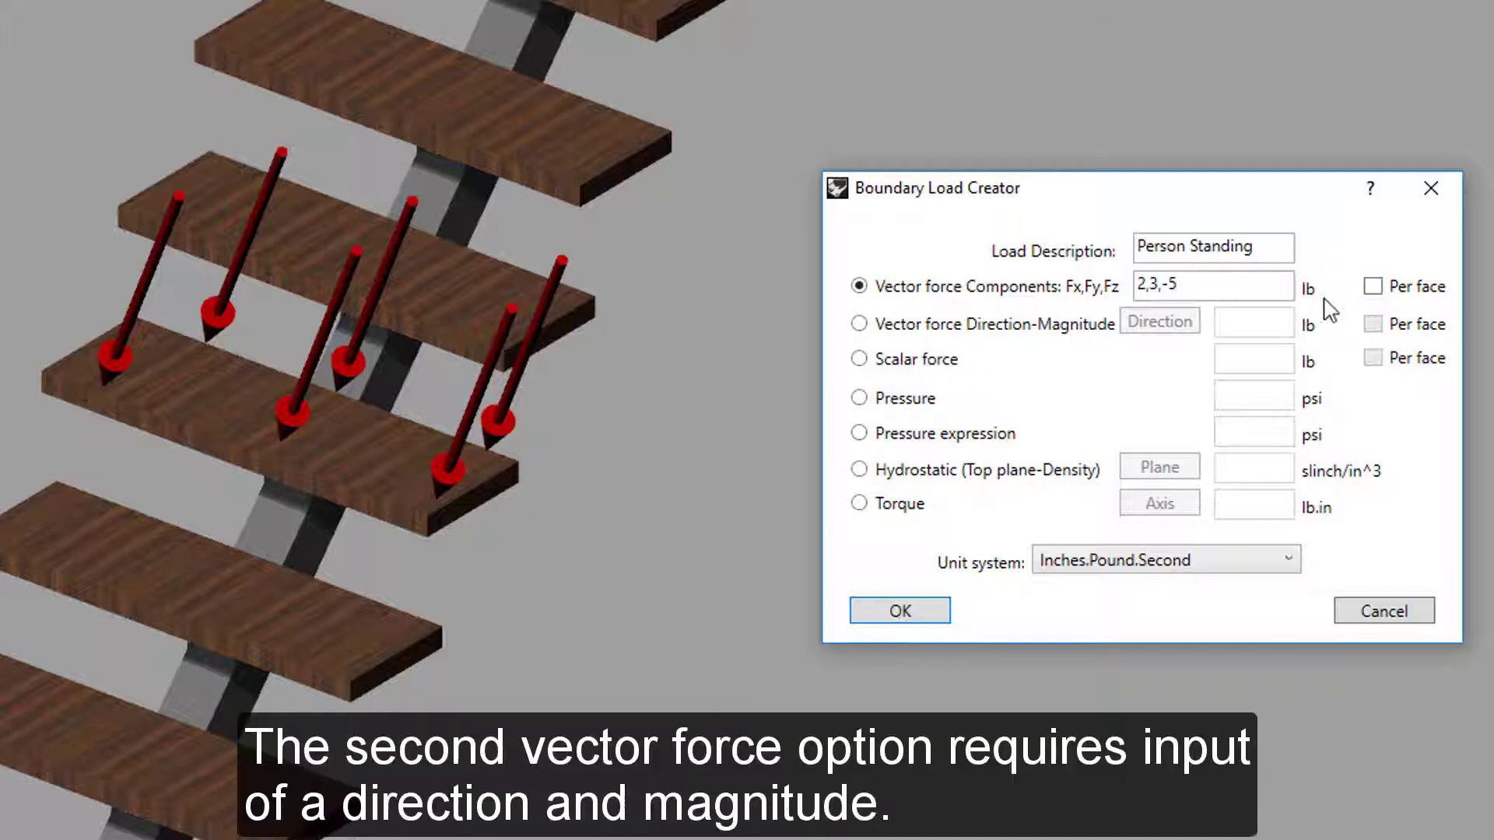
# Try a Vector force Direction-Magnitude load of 5 lb, picking two points beside the stairs for an upward slanting direction
pyautogui.click(858, 323)
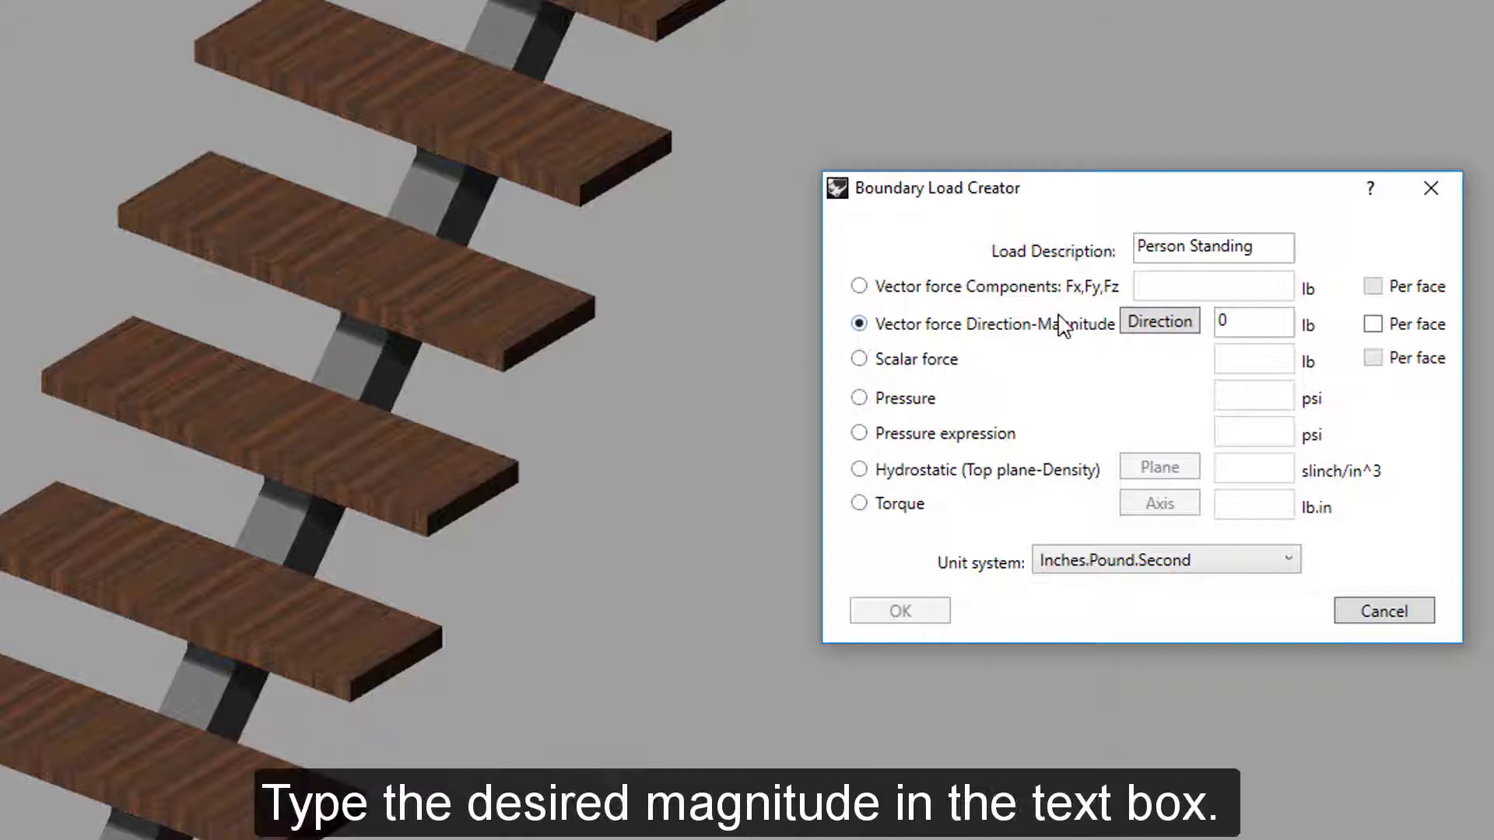
pyautogui.click(1245, 324)
pyautogui.moveTo(1244, 324); pyautogui.dragTo(1214, 325)
pyautogui.write('5')
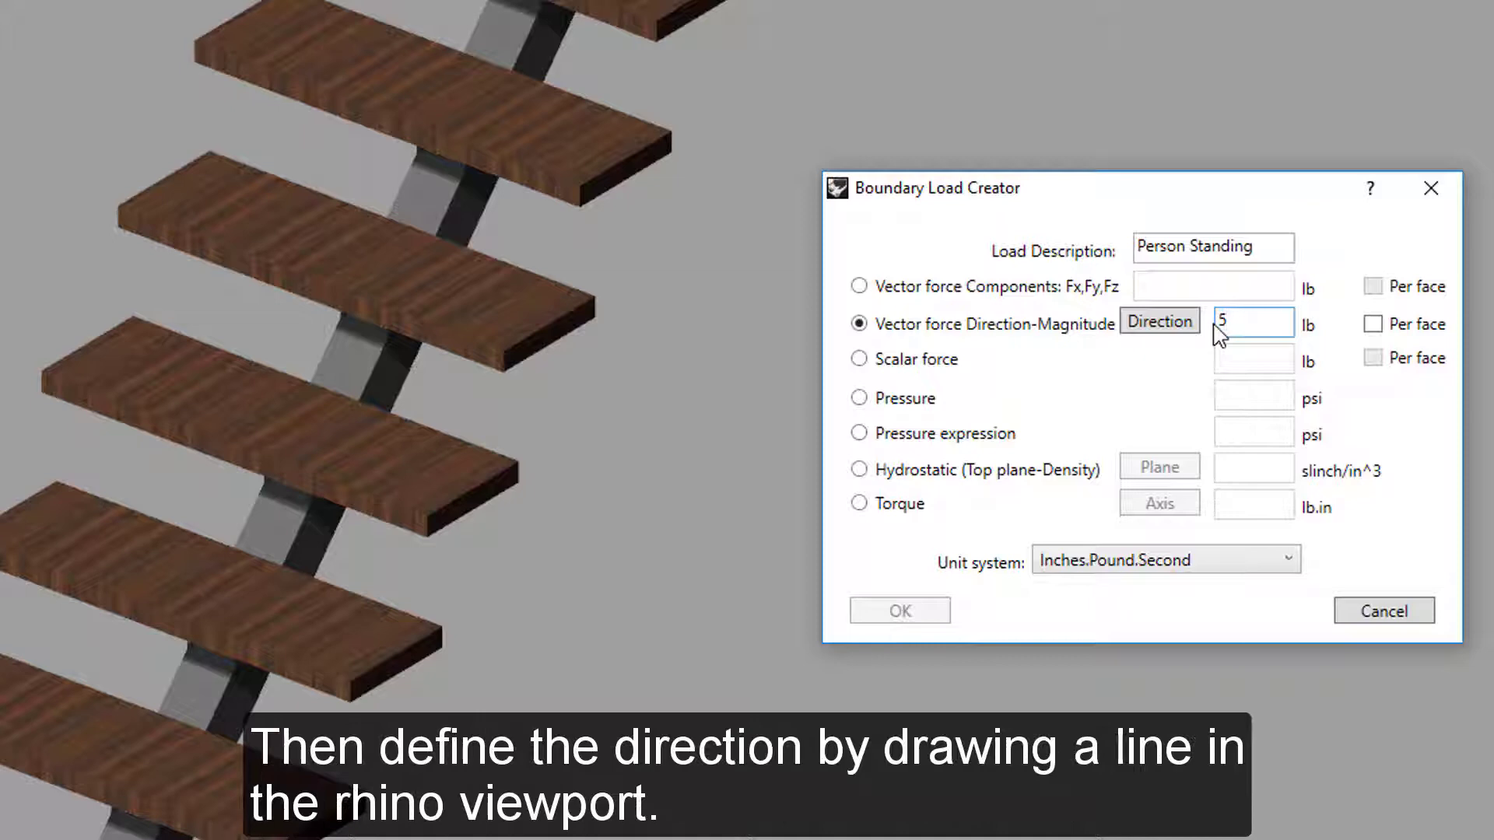
pyautogui.click(1159, 321)
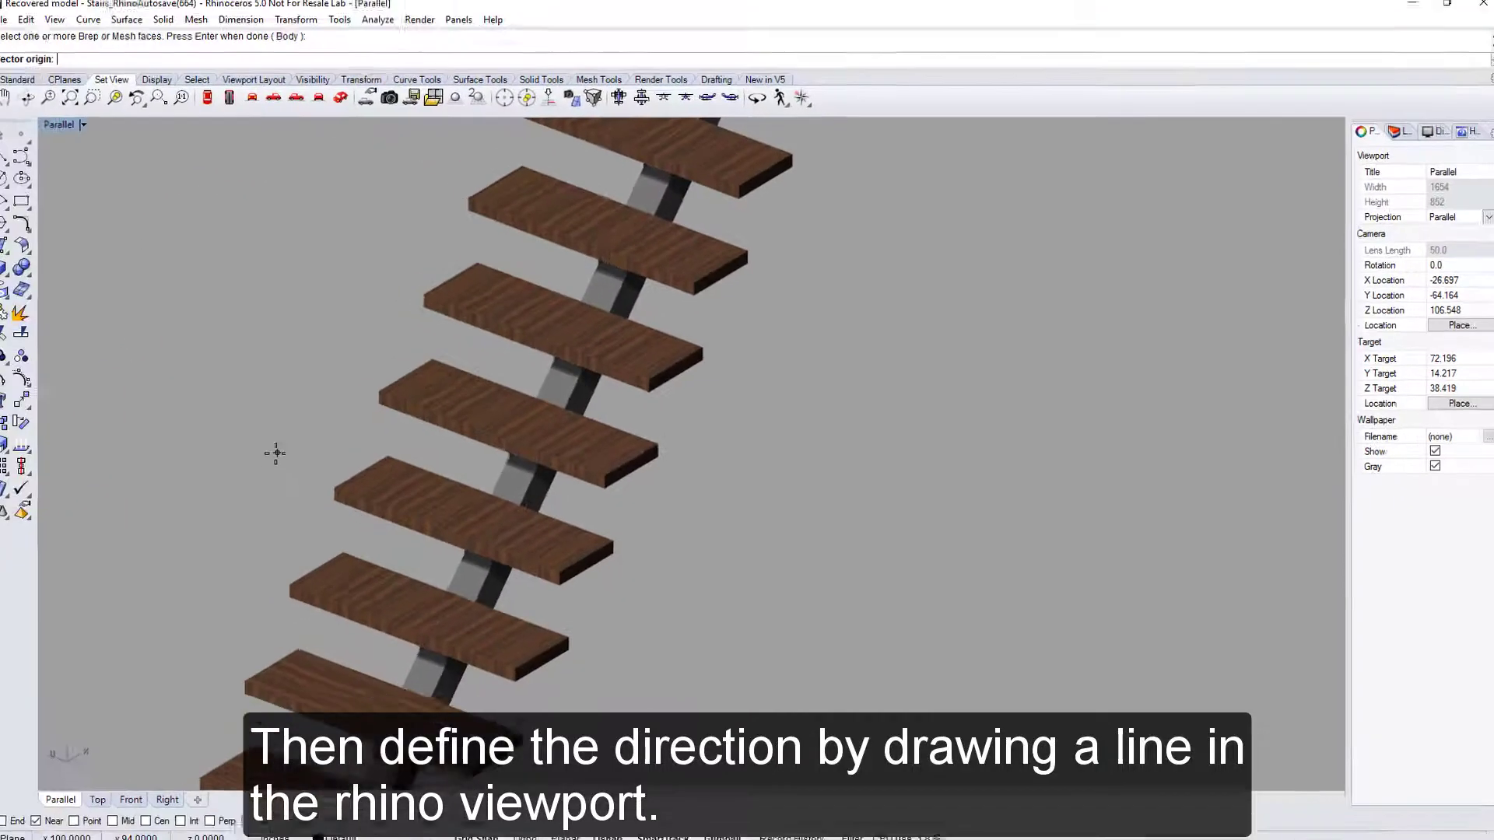
pyautogui.click(270, 471)
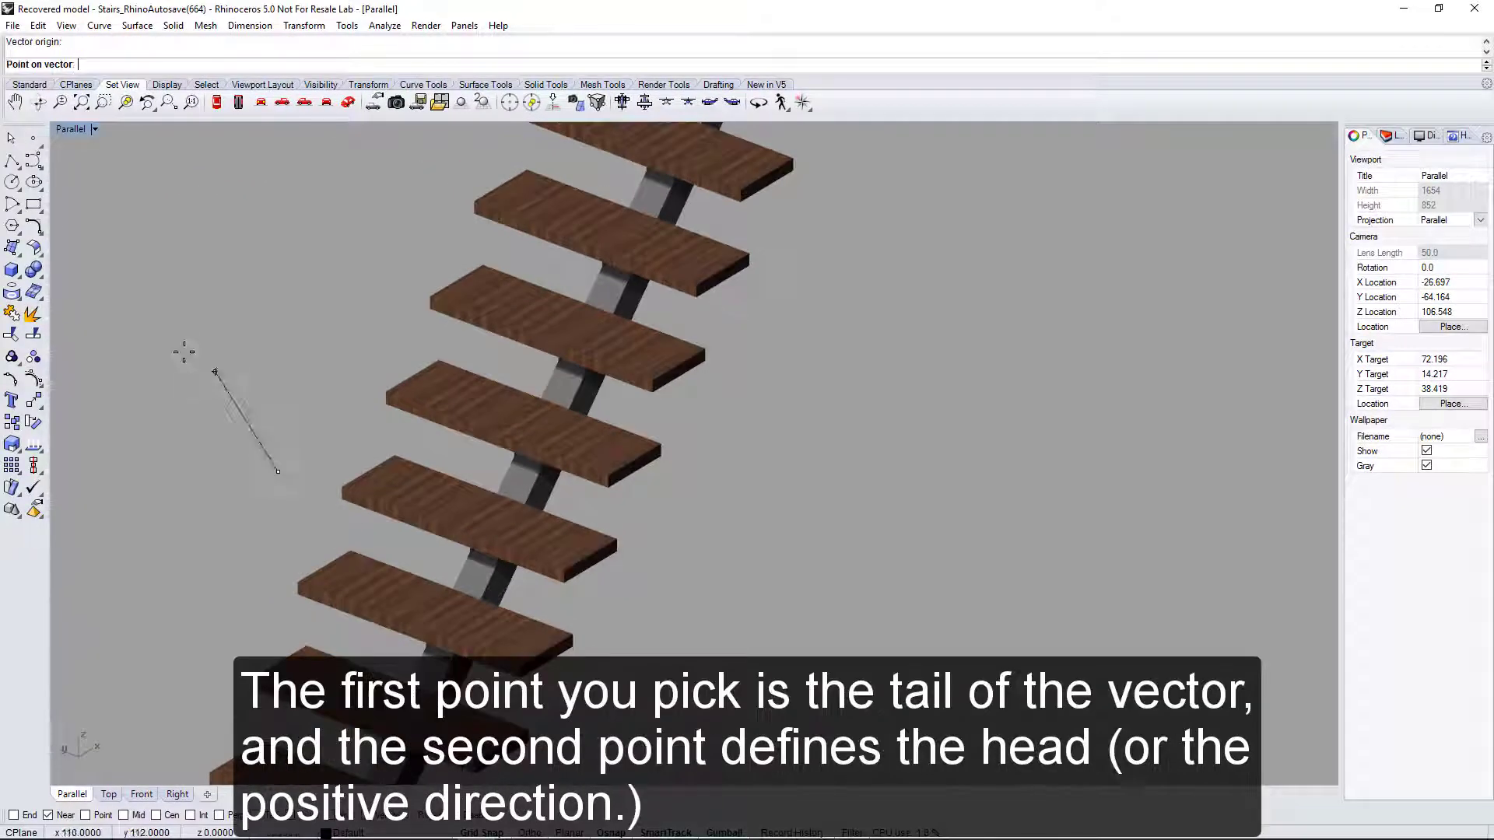
pyautogui.click(118, 323)
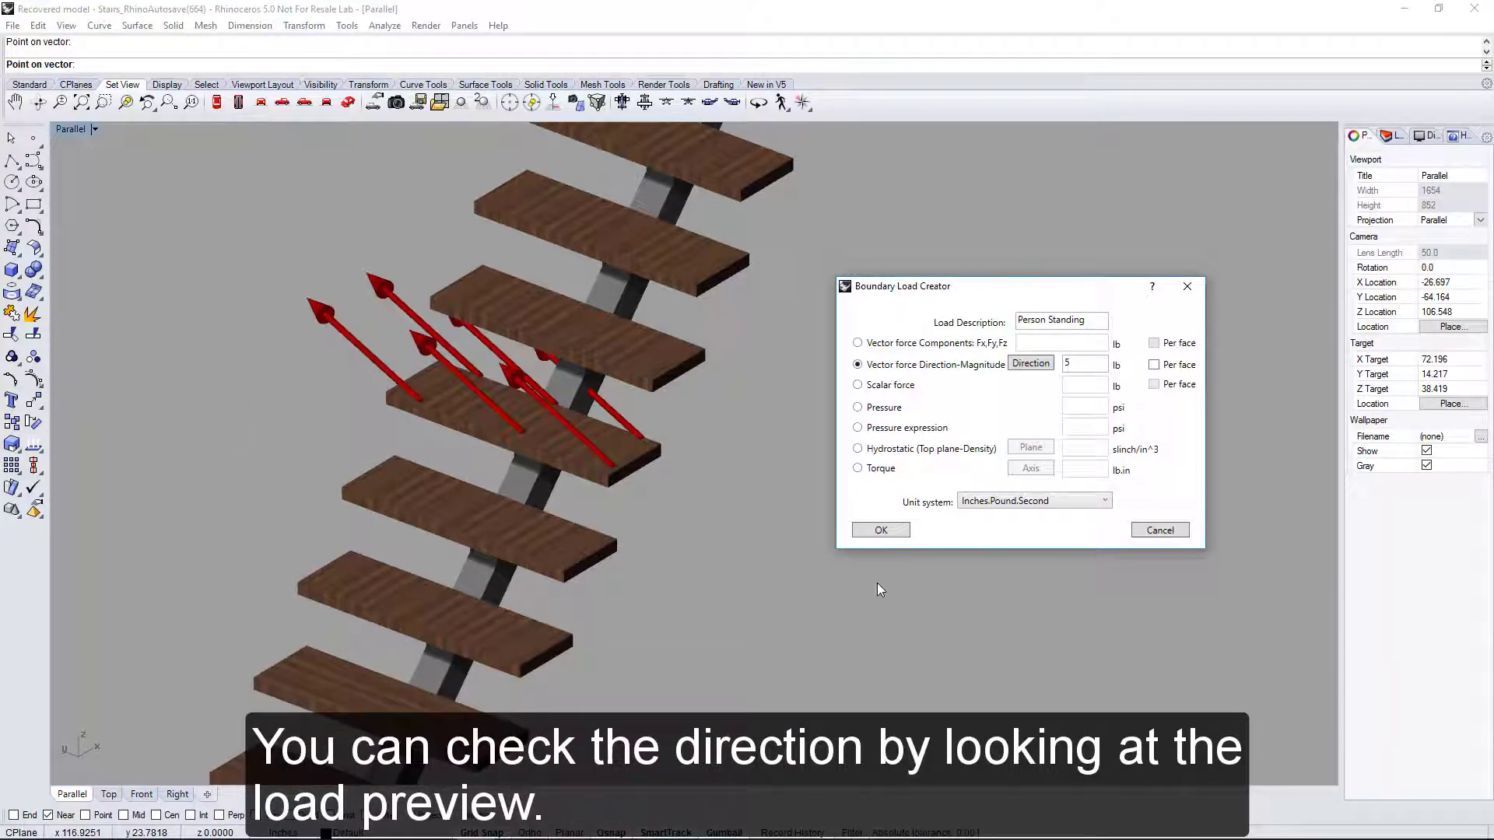
# Change the Person Standing load to a Scalar force of 5 lb
pyautogui.click(858, 385)
pyautogui.click(859, 385)
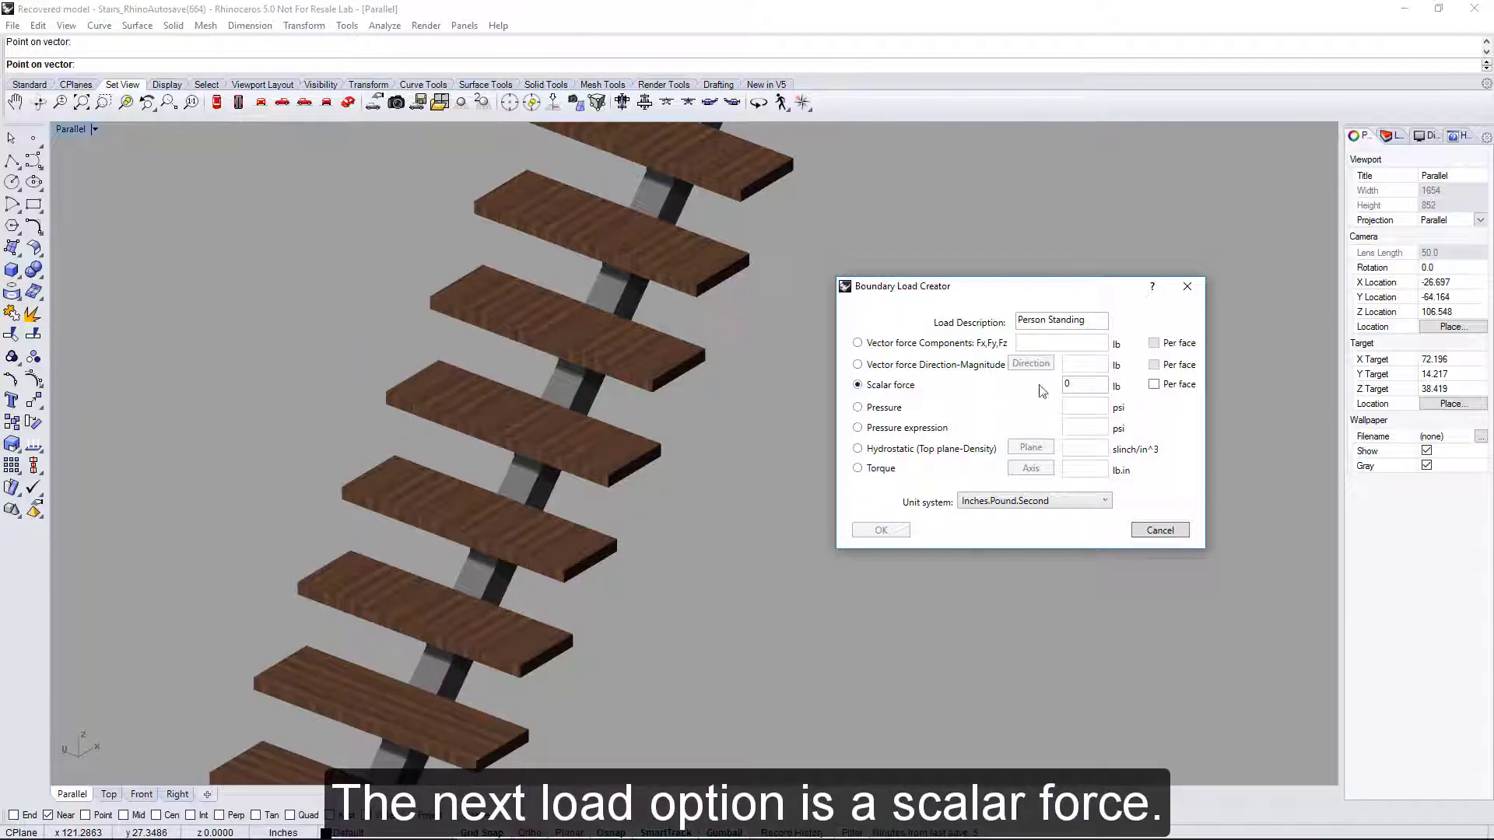
pyautogui.doubleClick(1078, 387)
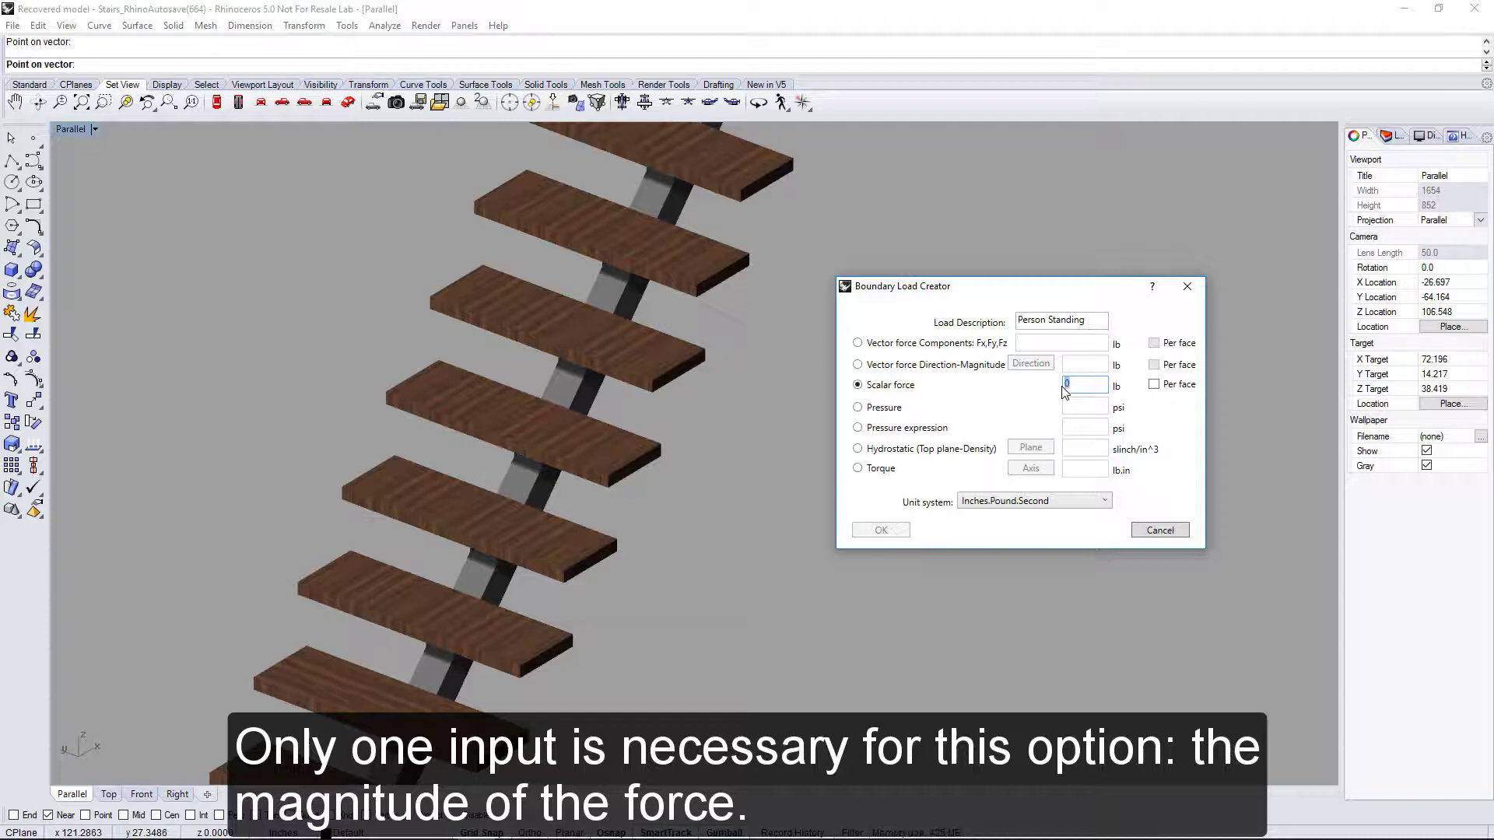
pyautogui.write('5')
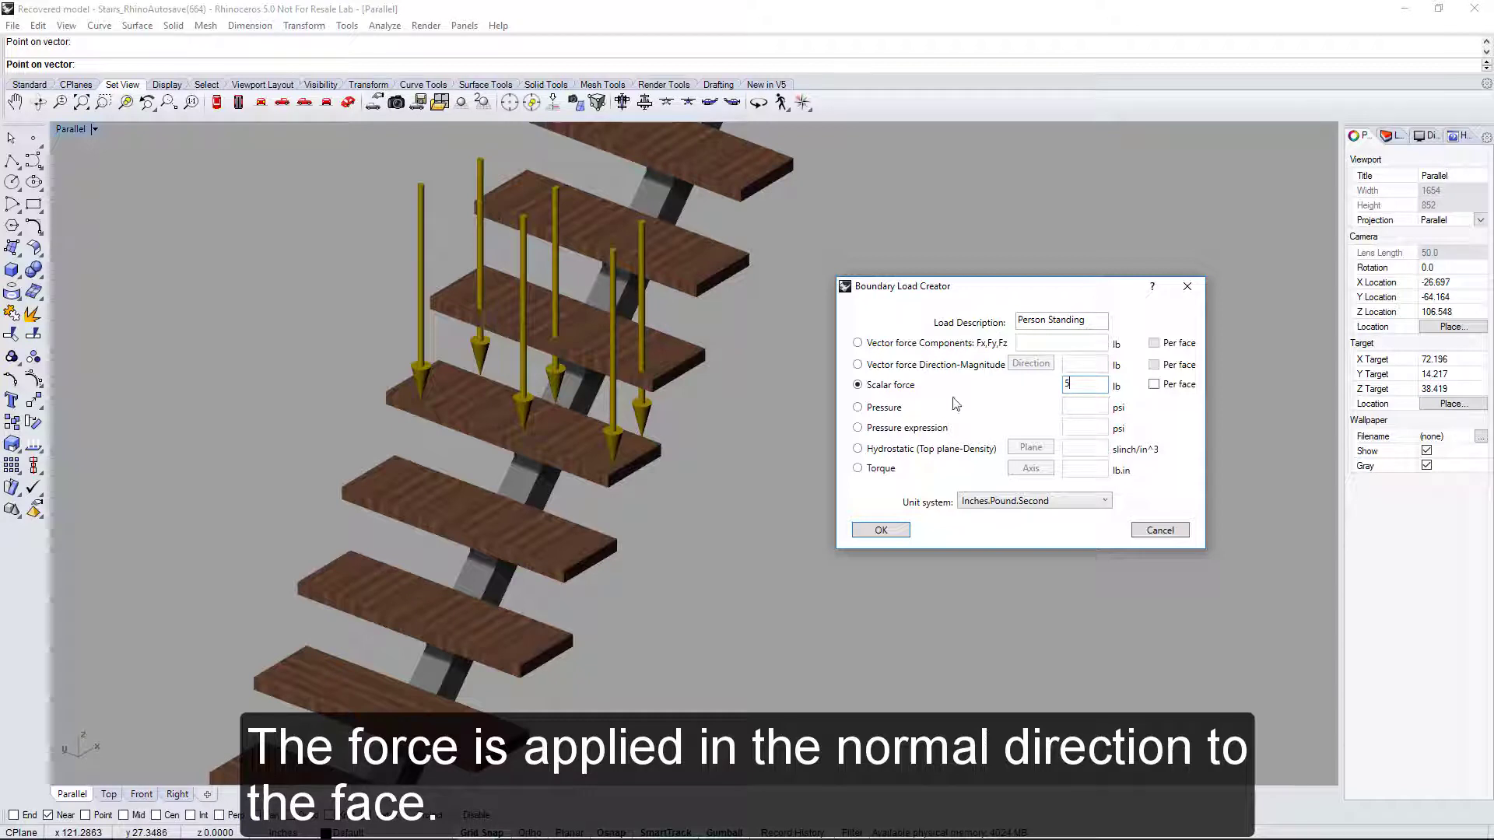
# Try a Pressure load of 4 psi for the Person Standing load on the stair step
pyautogui.click(857, 407)
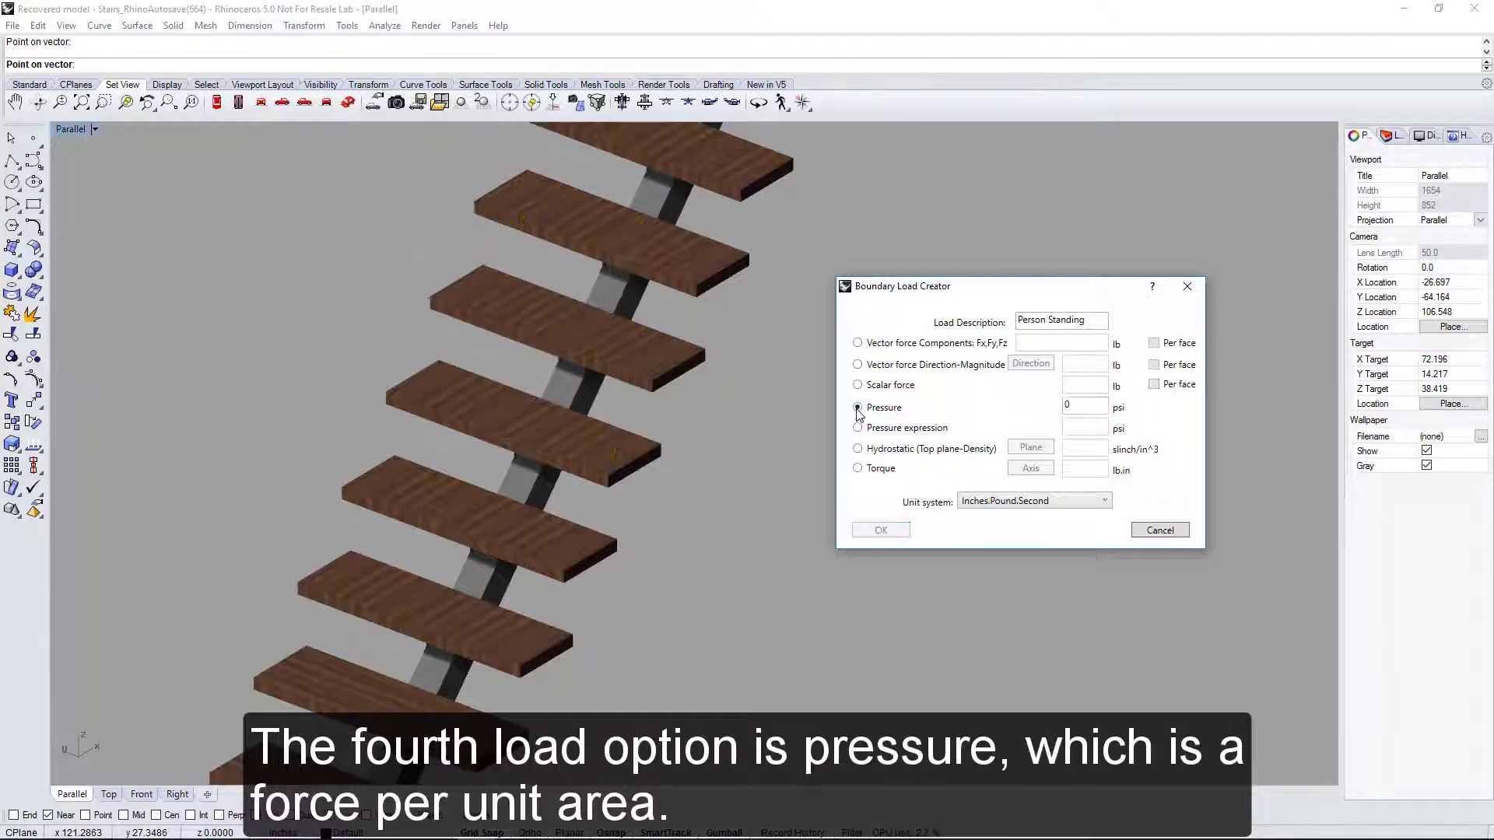
pyautogui.doubleClick(1066, 407)
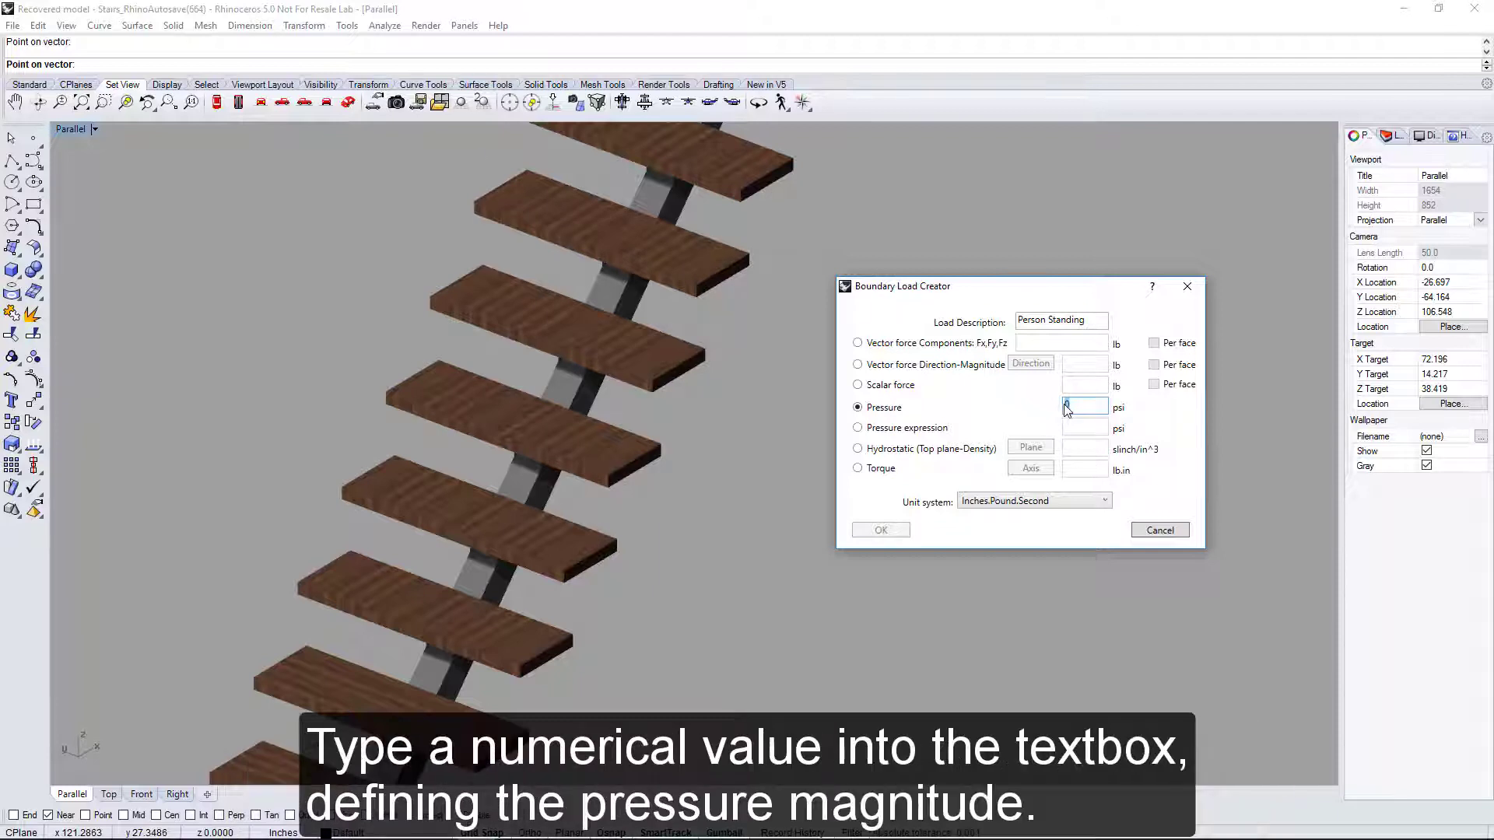
pyautogui.write('1')
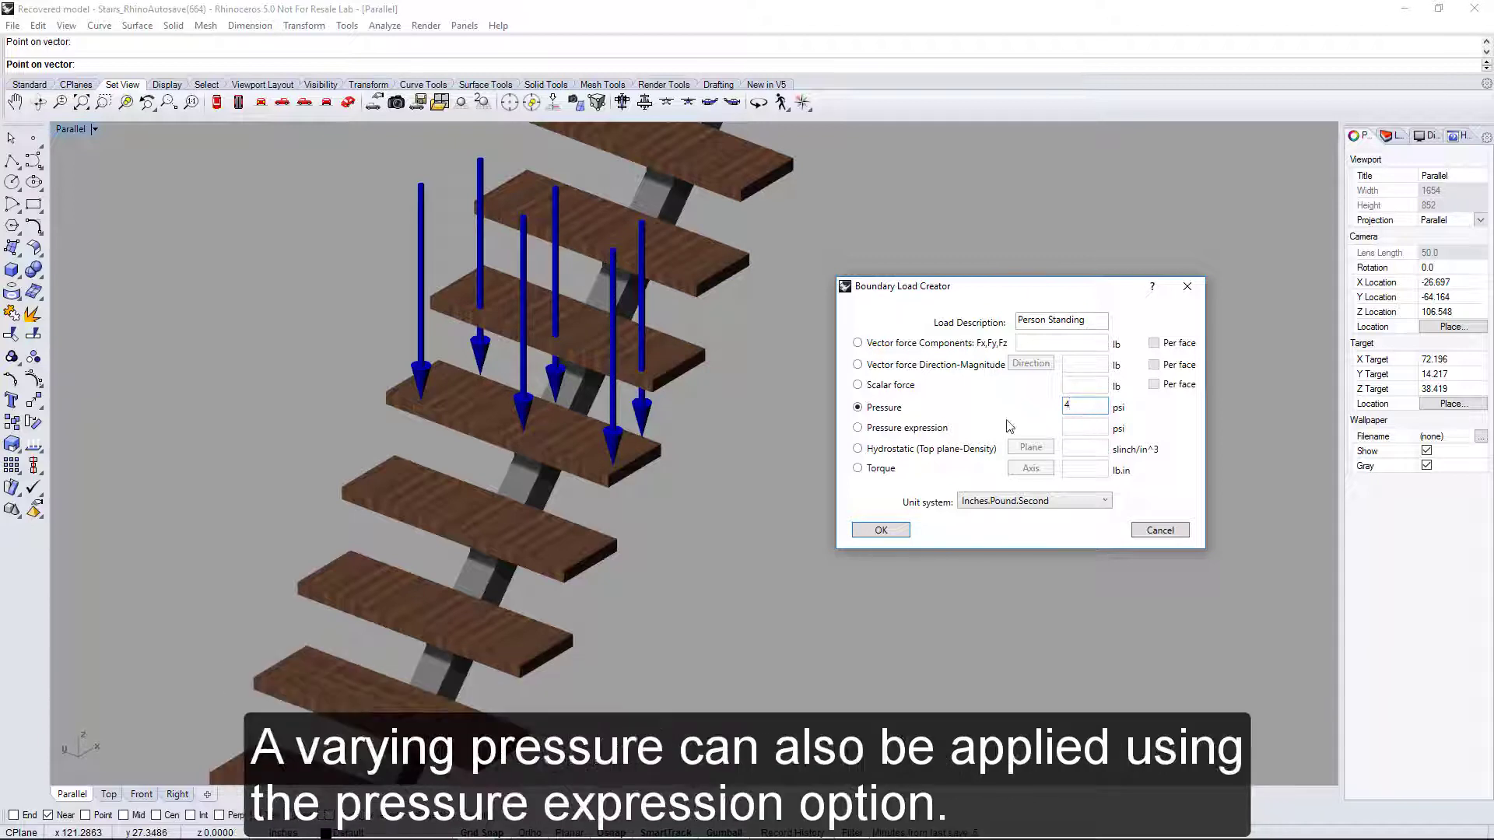
# Try a Pressure expression load of 2*x, change the expression to 2*y, and clear it
pyautogui.click(858, 428)
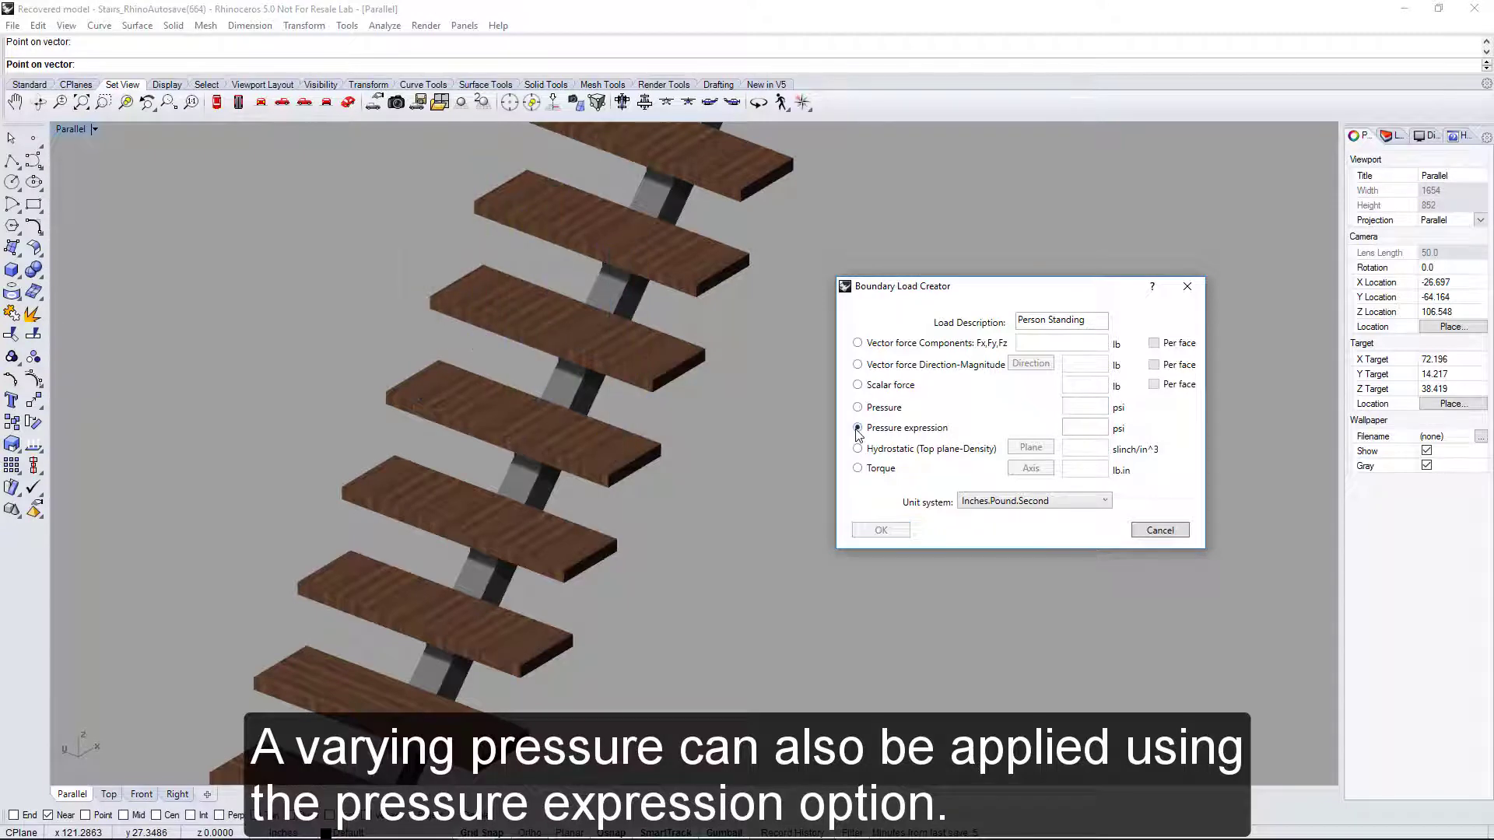
pyautogui.click(1070, 431)
pyautogui.write('2*x')
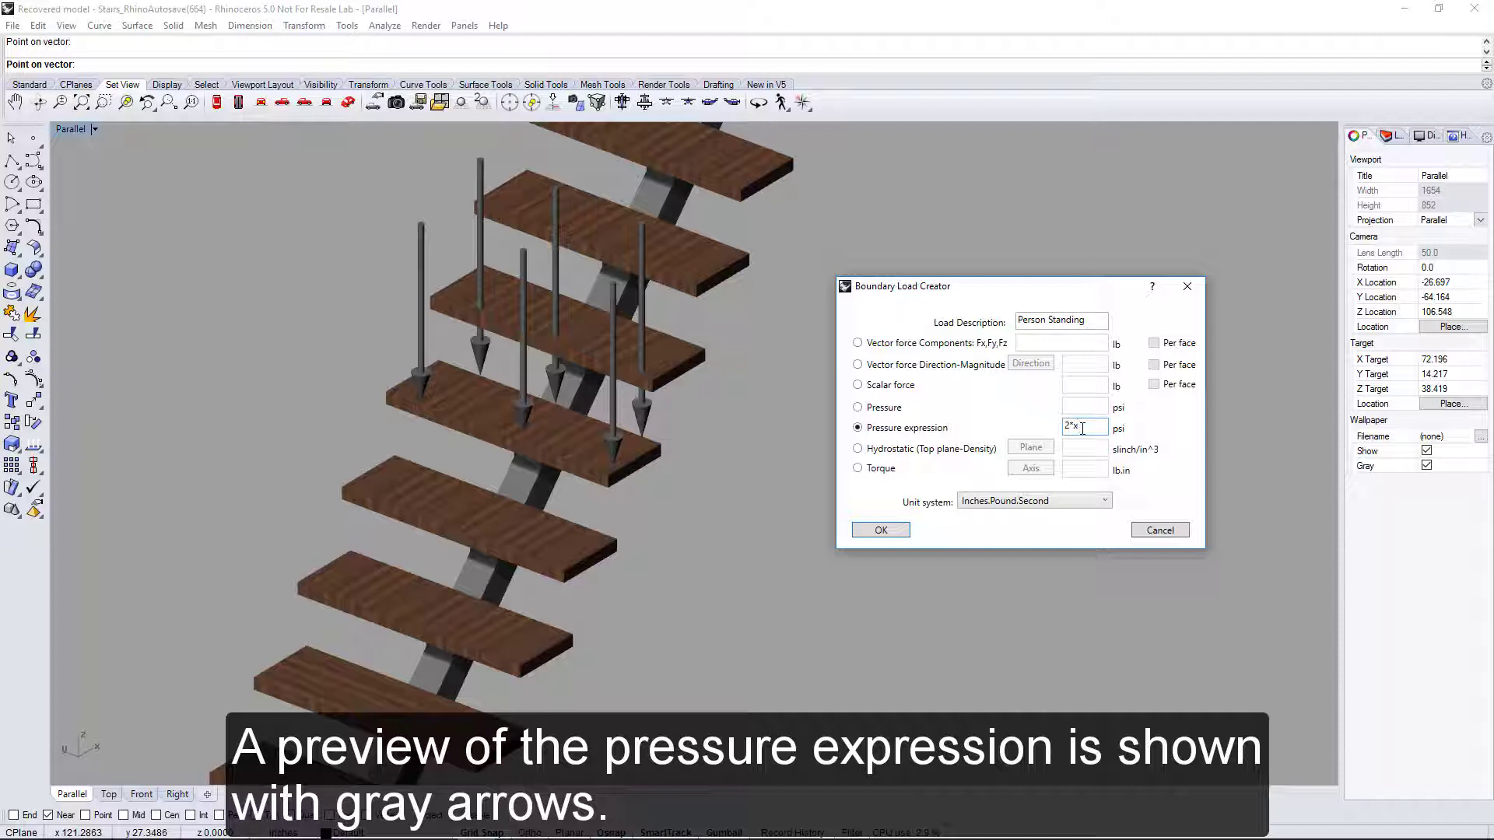
pyautogui.press('BackSpace')
pyautogui.write('y')
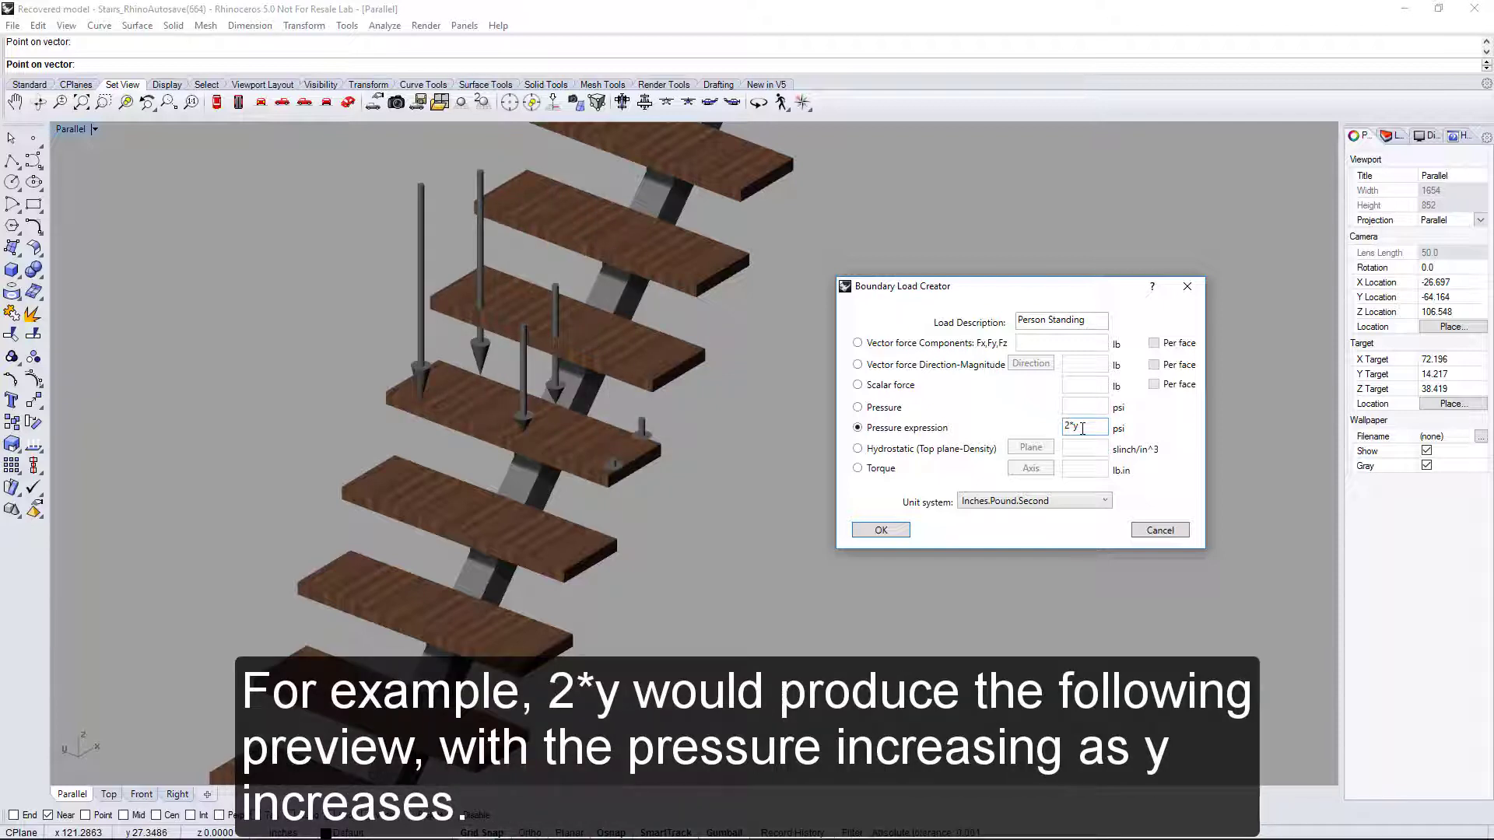
pyautogui.moveTo(1090, 427); pyautogui.dragTo(1062, 433)
pyautogui.press('BackSpace')
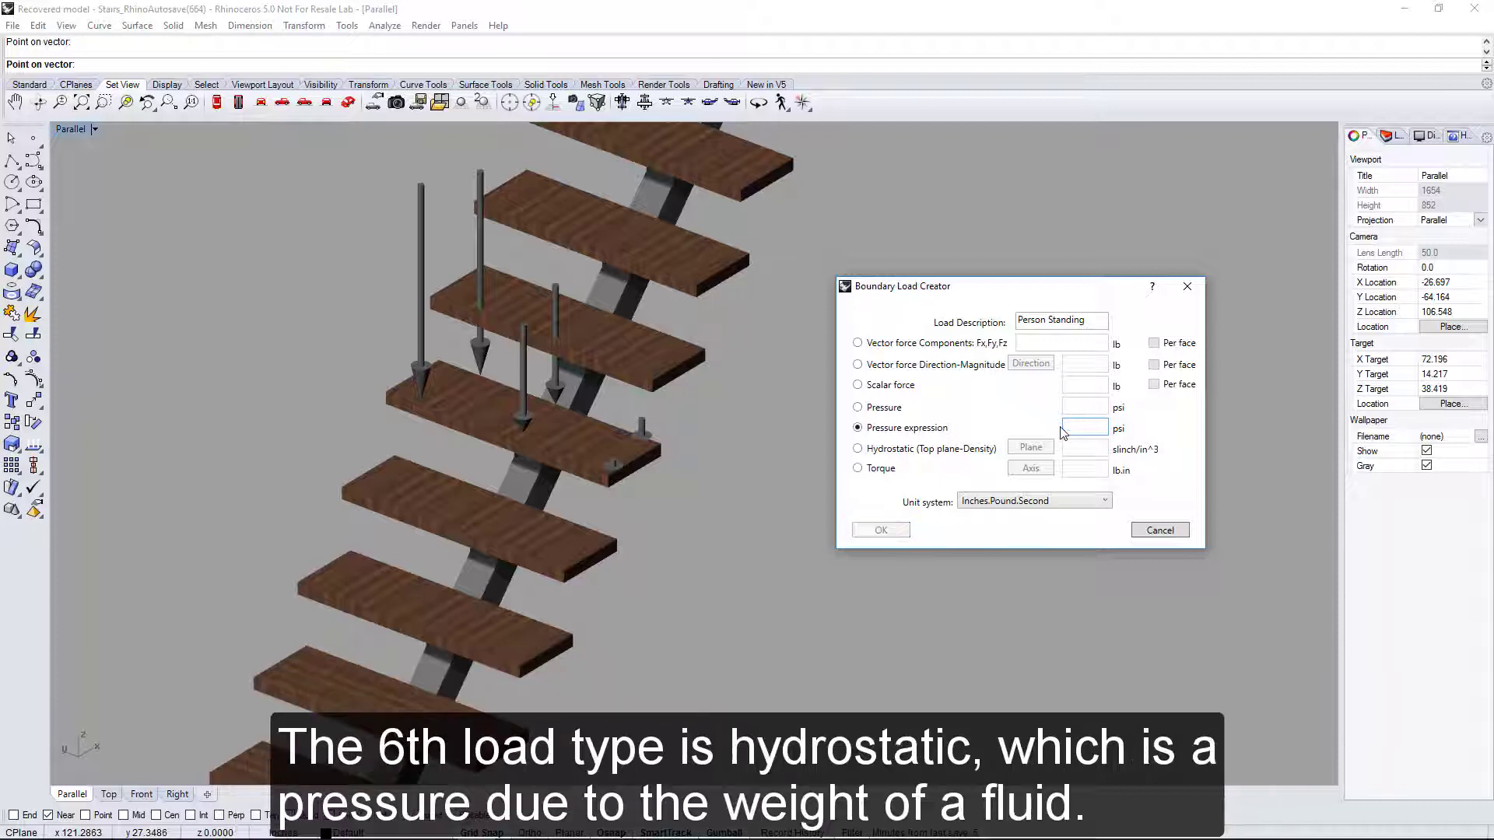
# Try a Hydrostatic load with a fluid density of 100 slinch/in^3, without defining the top plane
pyautogui.click(858, 450)
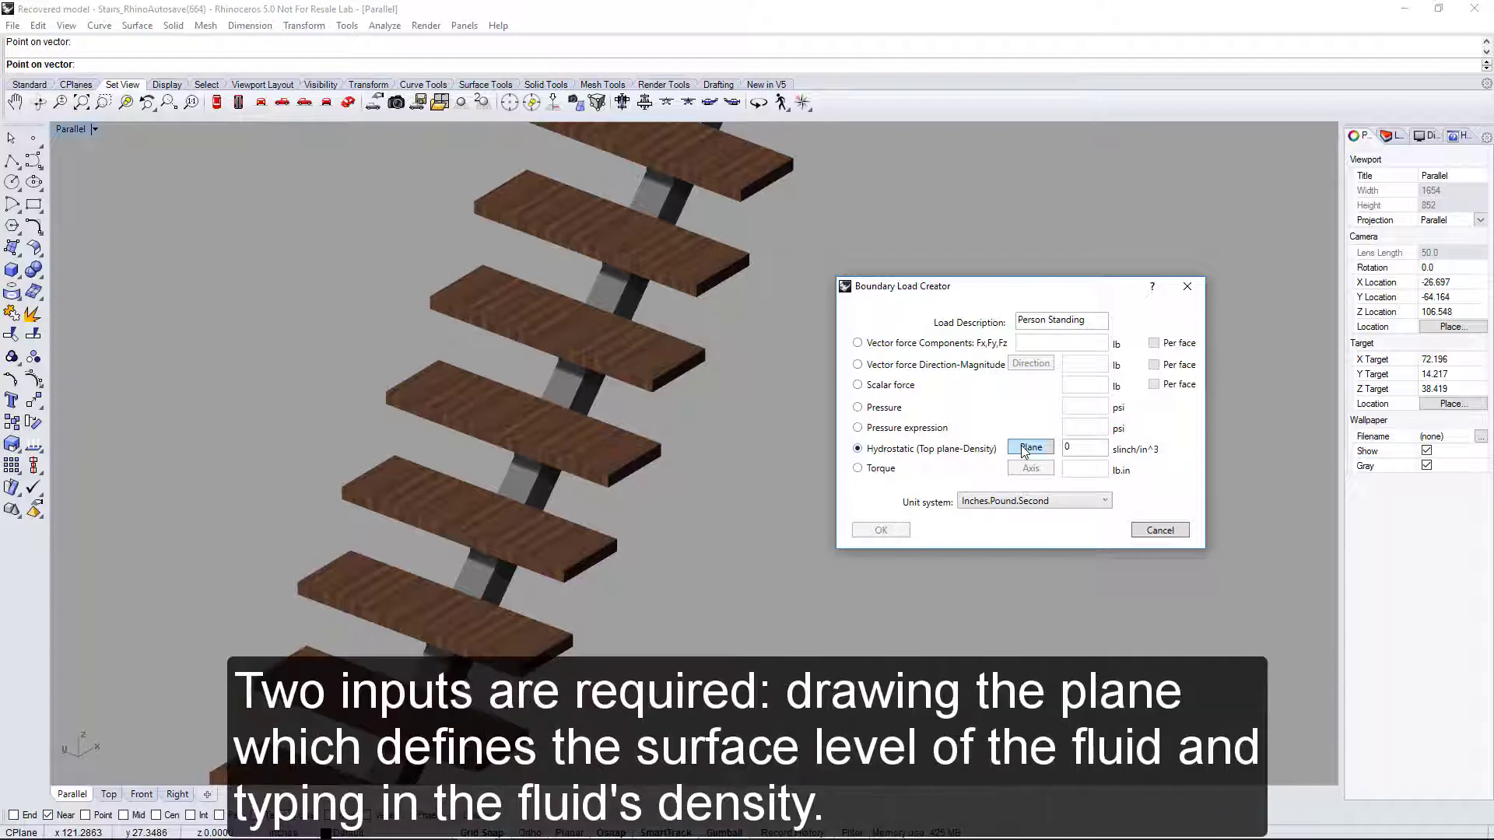
pyautogui.click(1065, 448)
pyautogui.write('100')
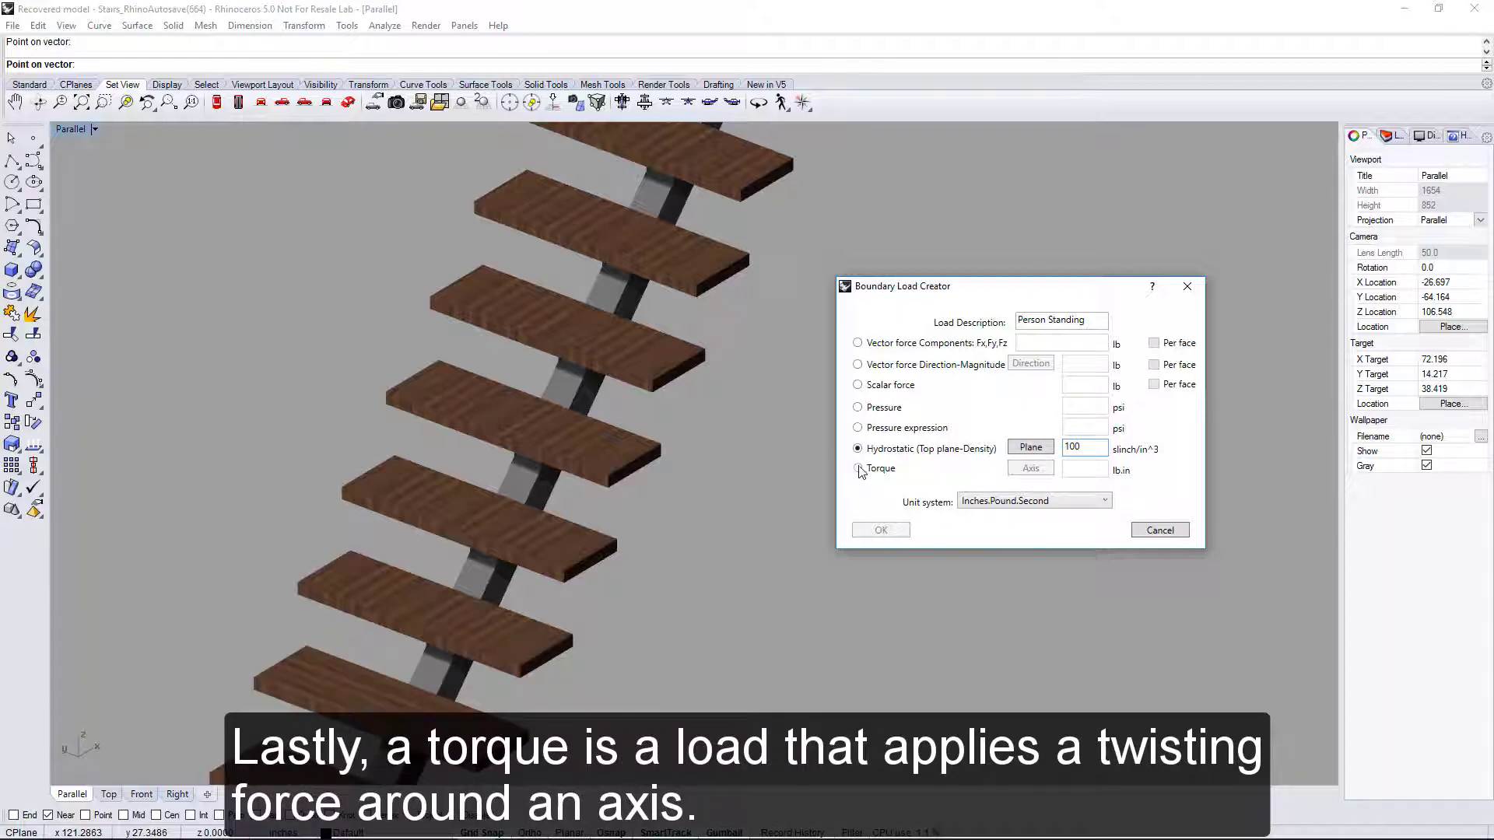
# Try a Torque load of 5 lb.in around an axis picked from the loaded step up to the step above
pyautogui.click(859, 469)
pyautogui.click(1032, 469)
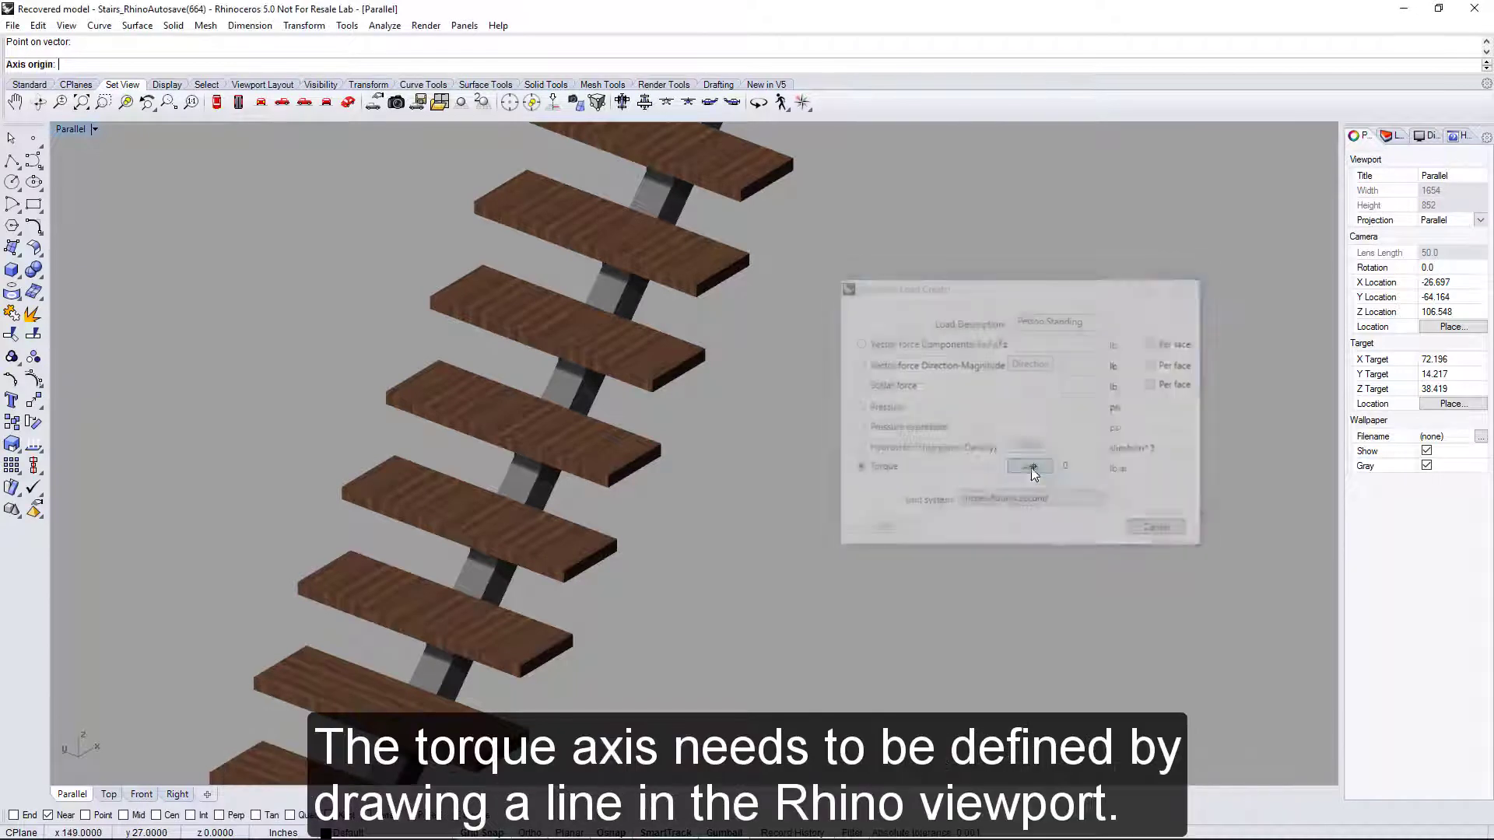
pyautogui.click(515, 421)
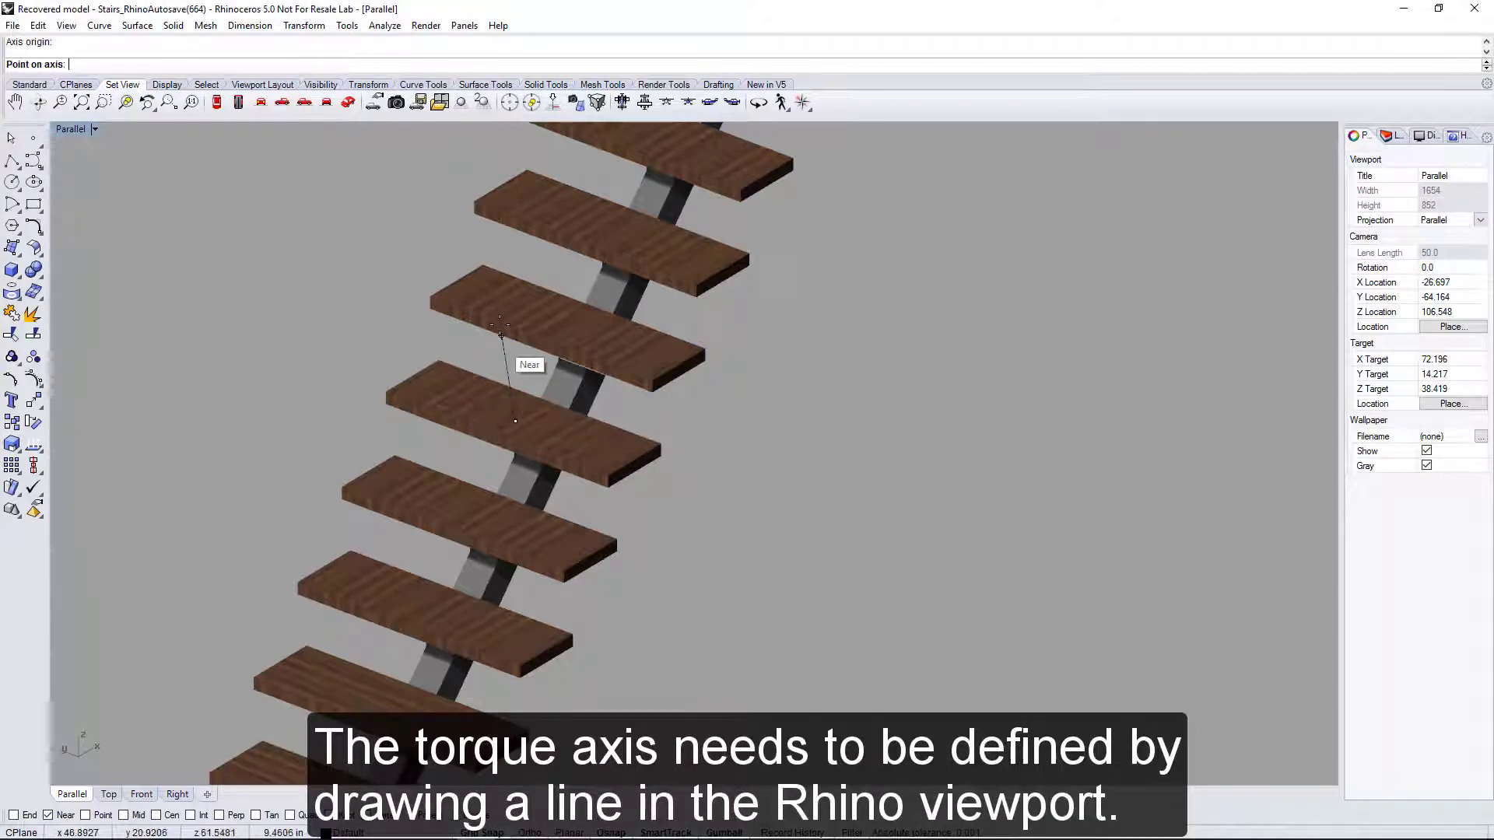
pyautogui.click(515, 281)
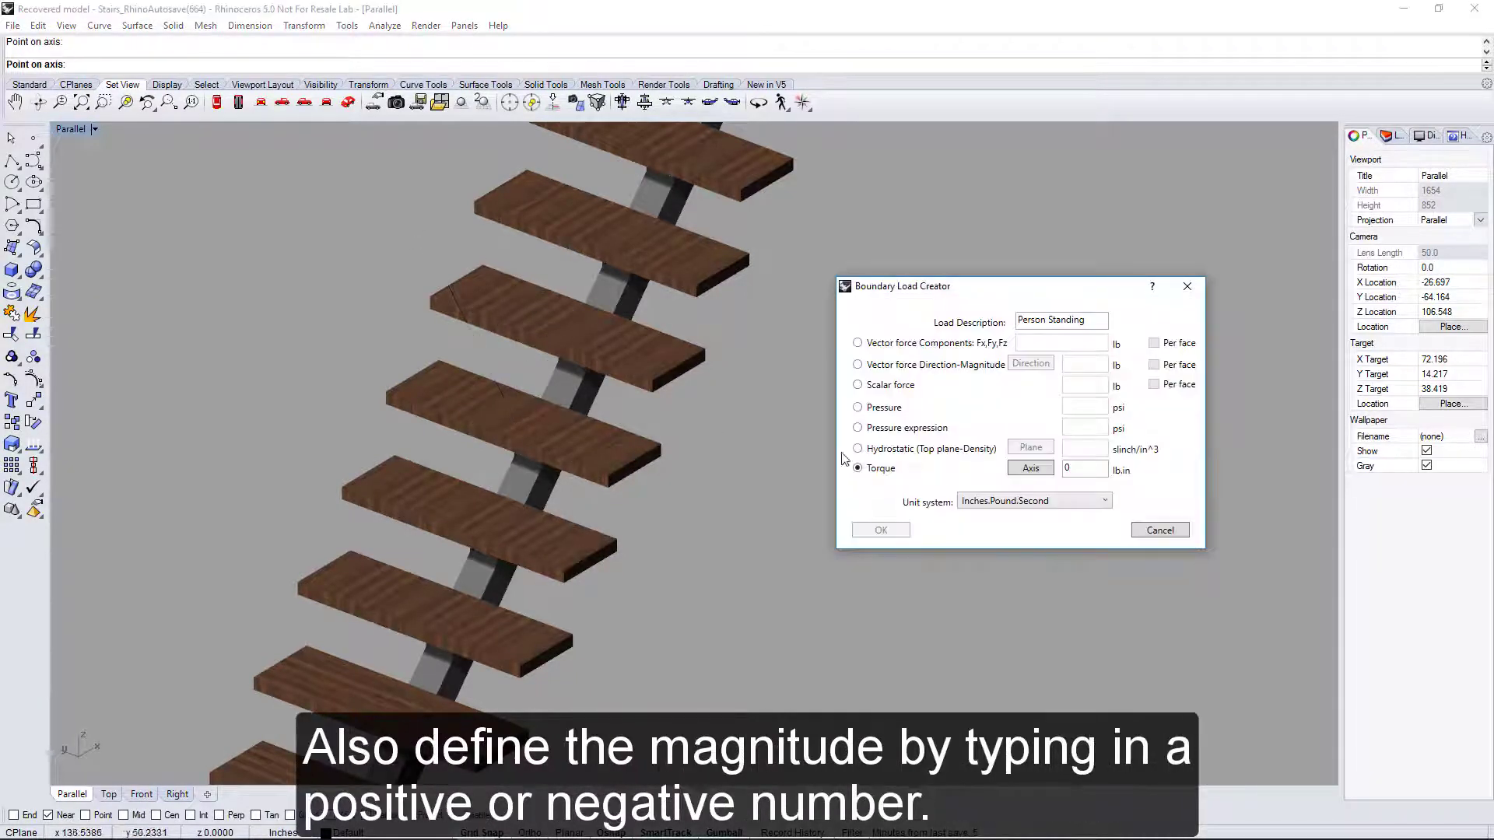
pyautogui.doubleClick(1069, 468)
pyautogui.write('5')
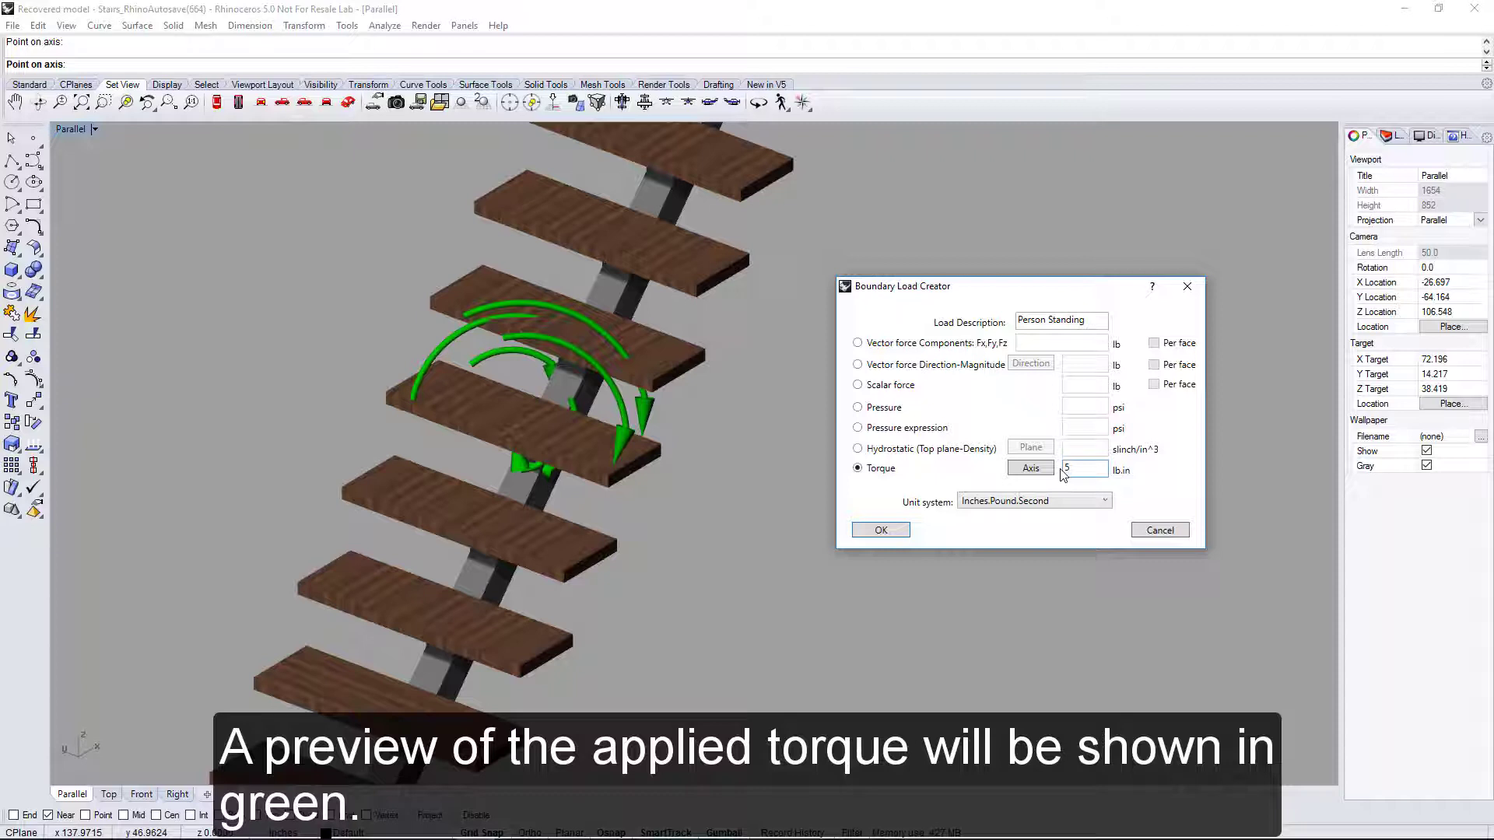
# Keep the Inches.Pound.Second unit system and define the Person Standing load as a Scalar force of 200 lb
pyautogui.click(1106, 502)
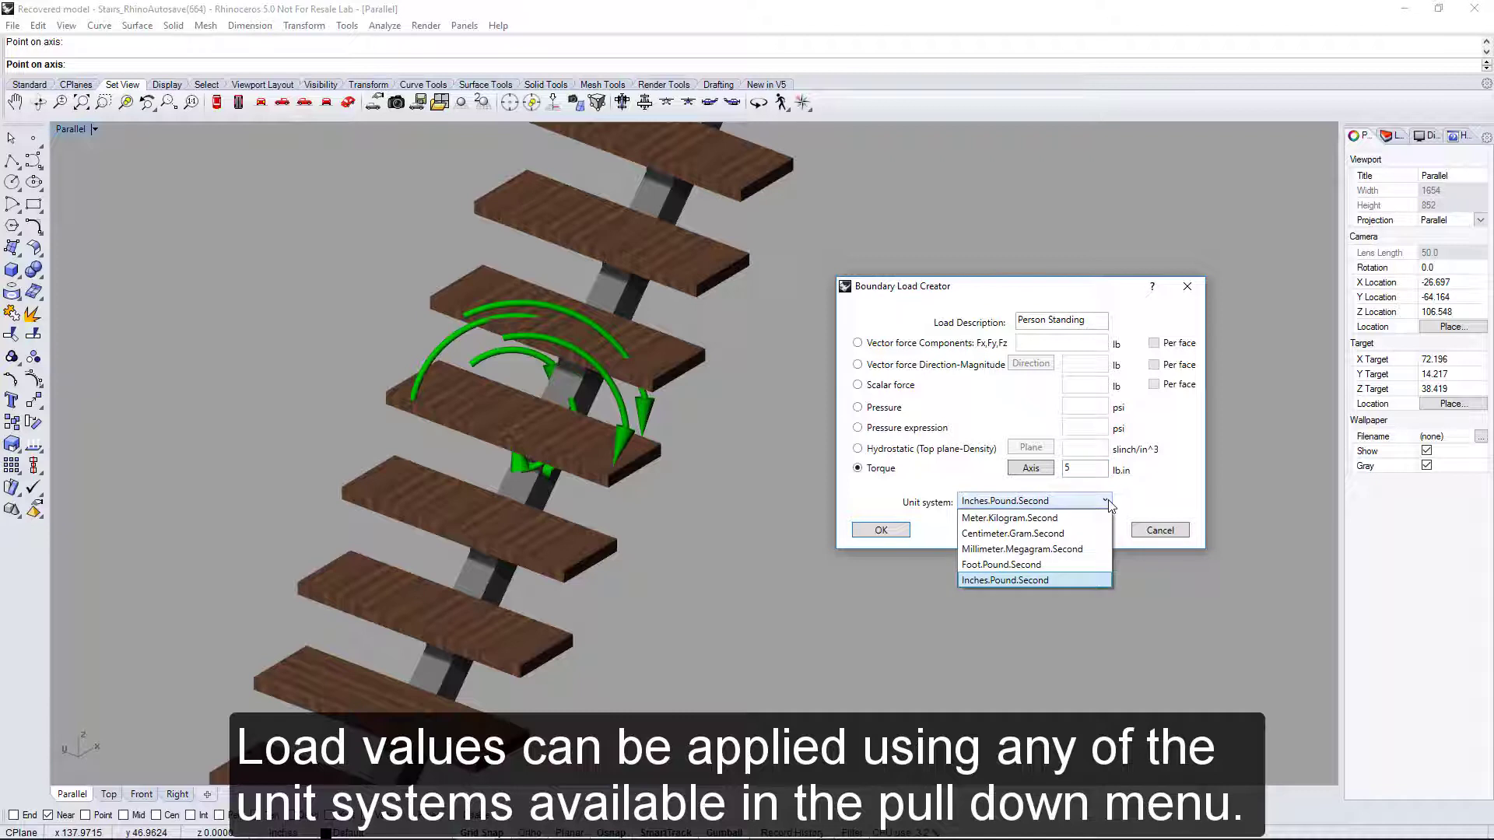
pyautogui.click(1106, 502)
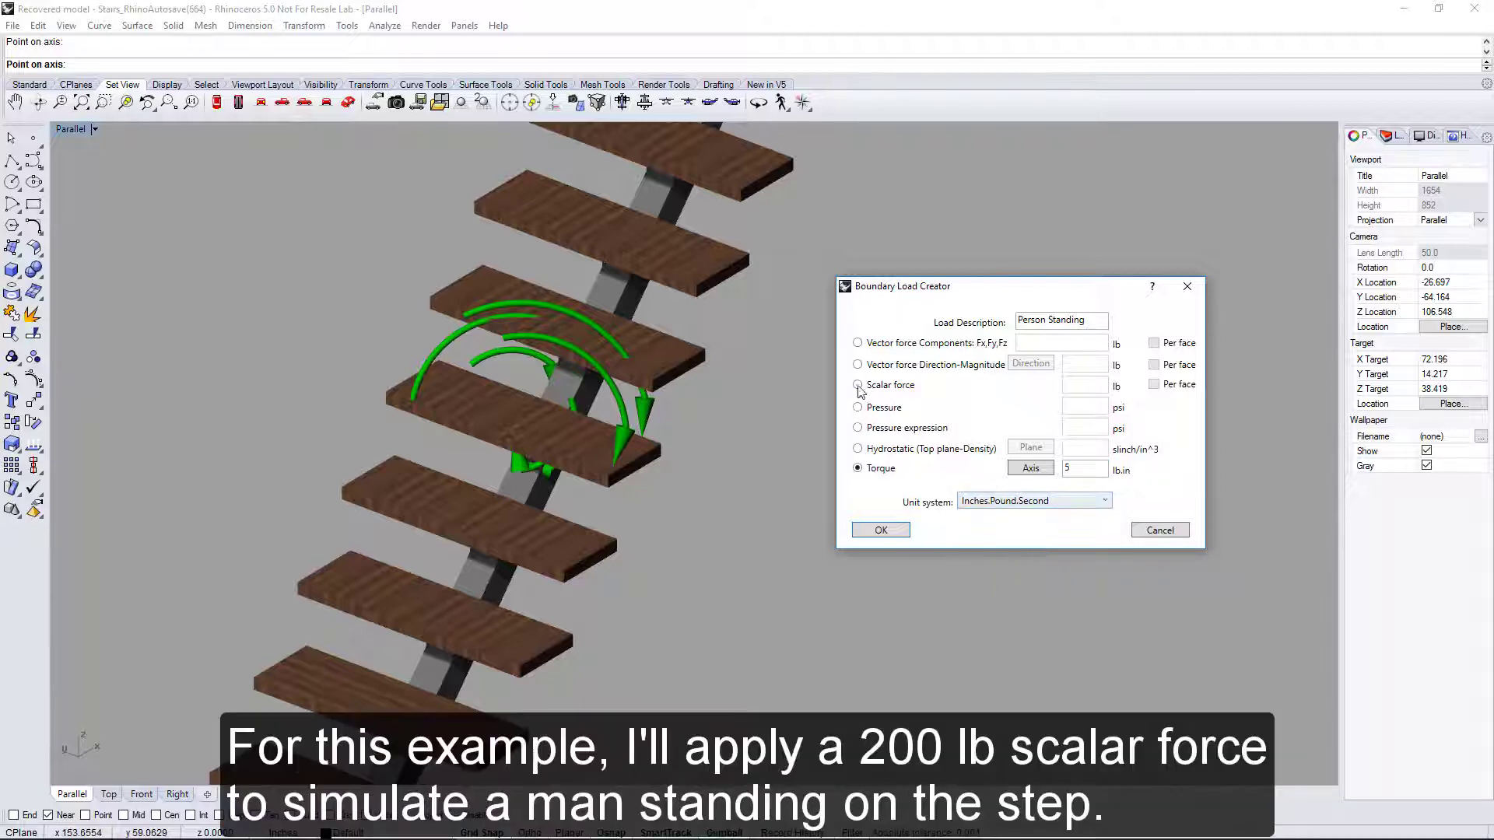
pyautogui.click(859, 386)
pyautogui.click(1064, 384)
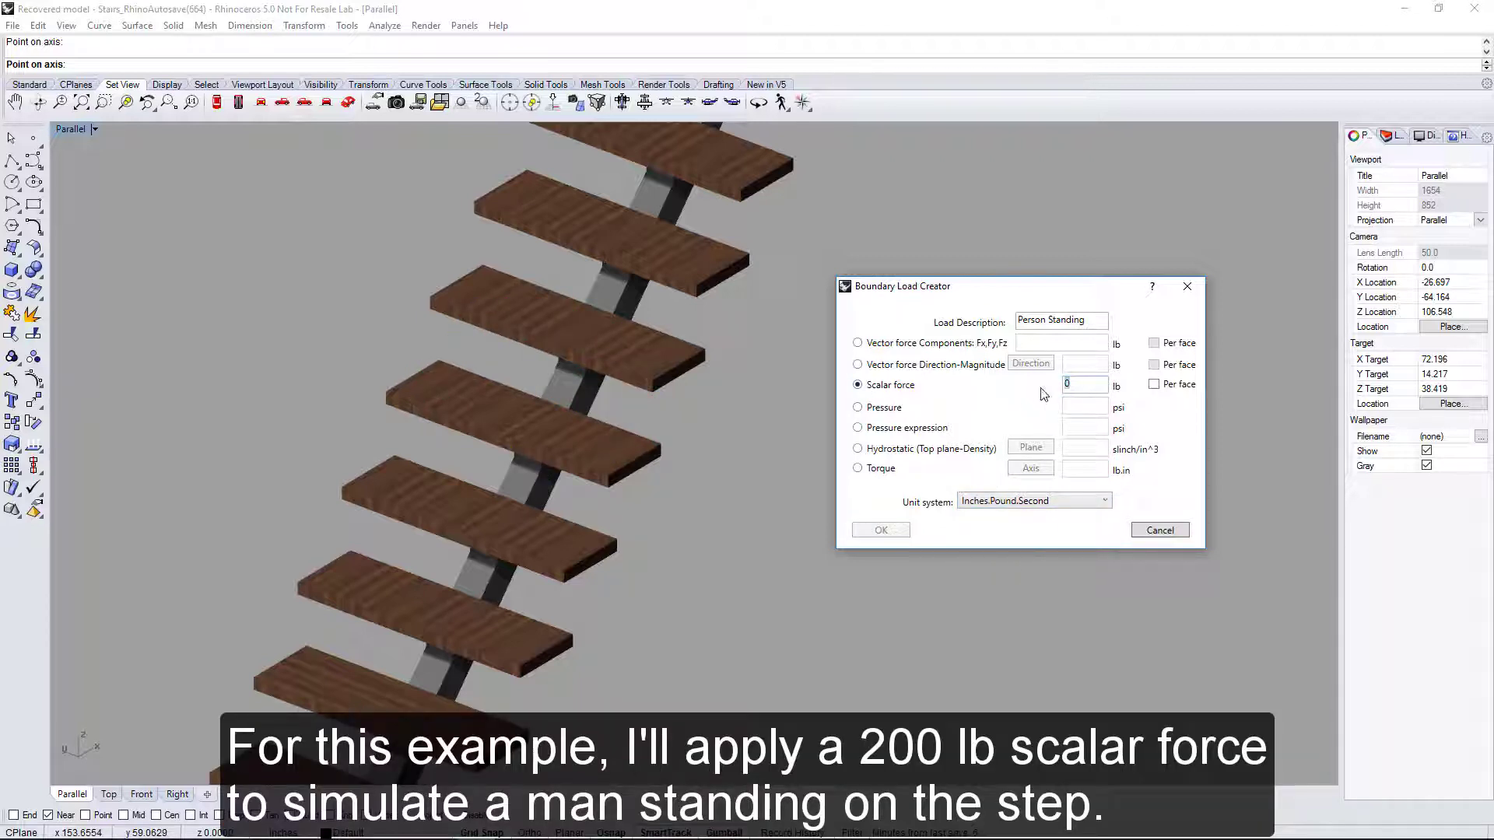
pyautogui.write('200')
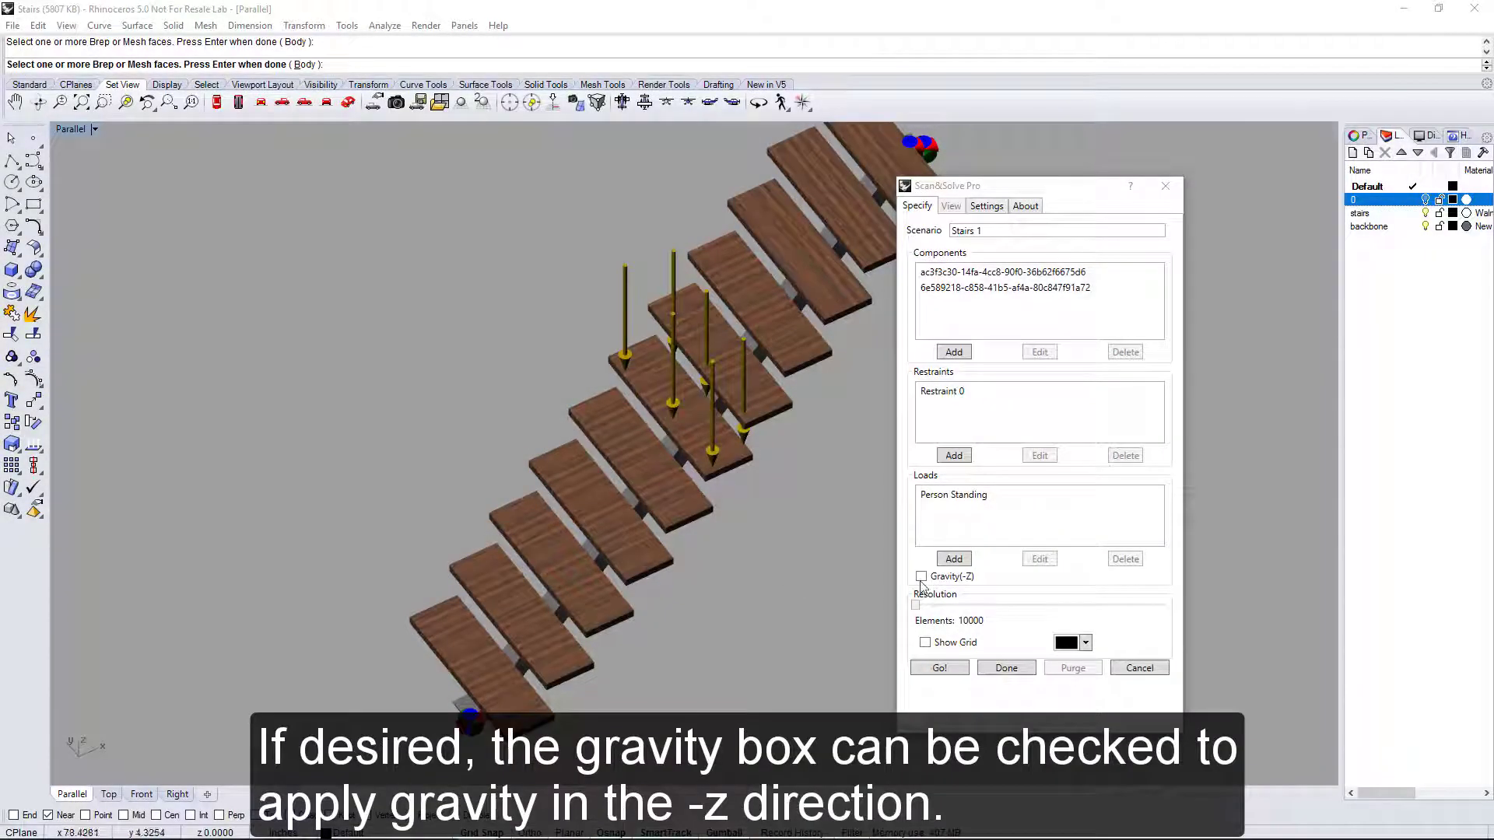
# Apply gravity in the -Z direction and raise the simulation resolution to 83500 elements
pyautogui.click(921, 579)
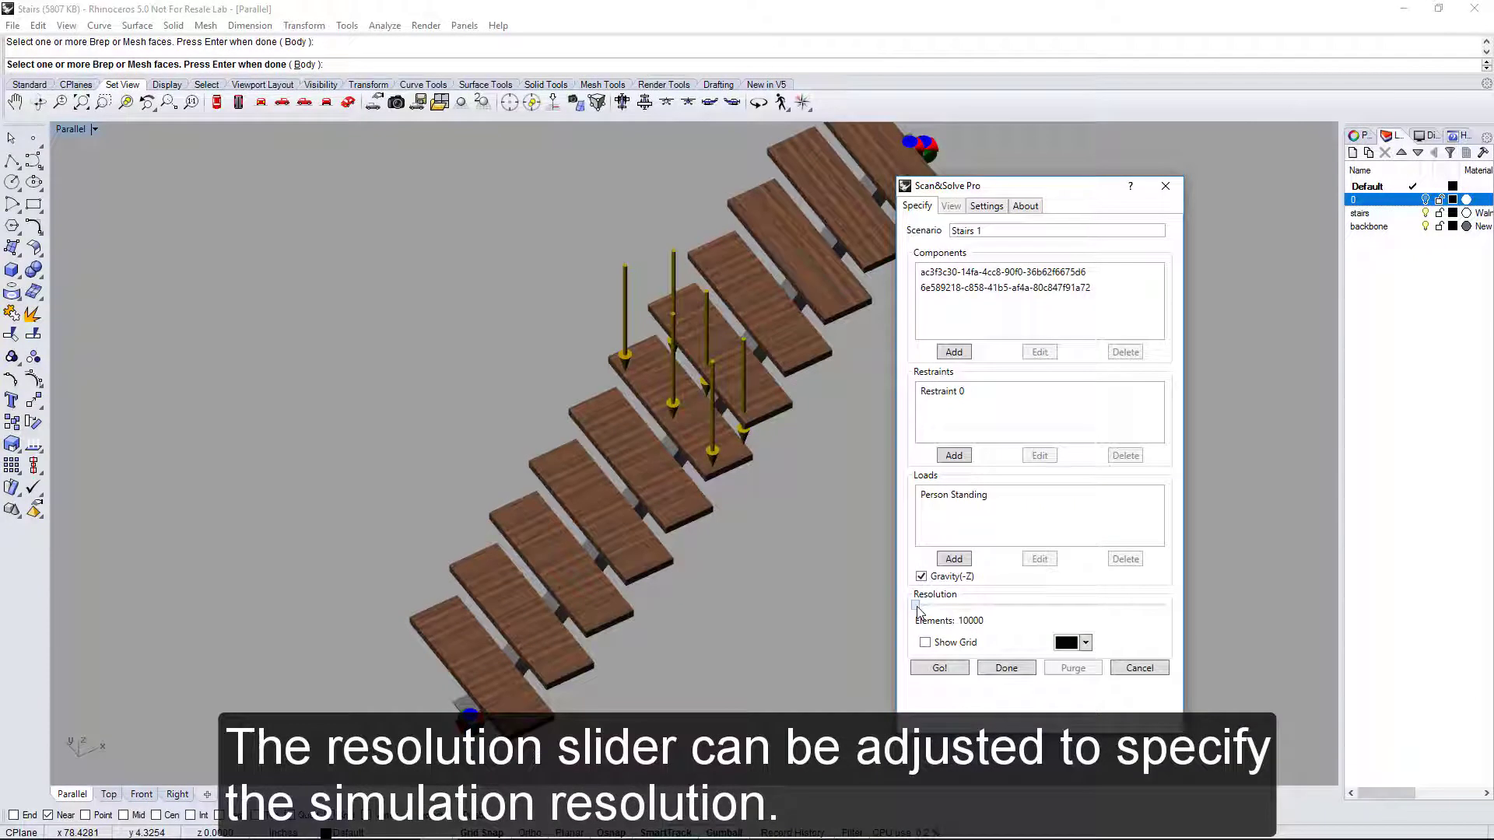
pyautogui.moveTo(916, 608); pyautogui.dragTo(954, 607)
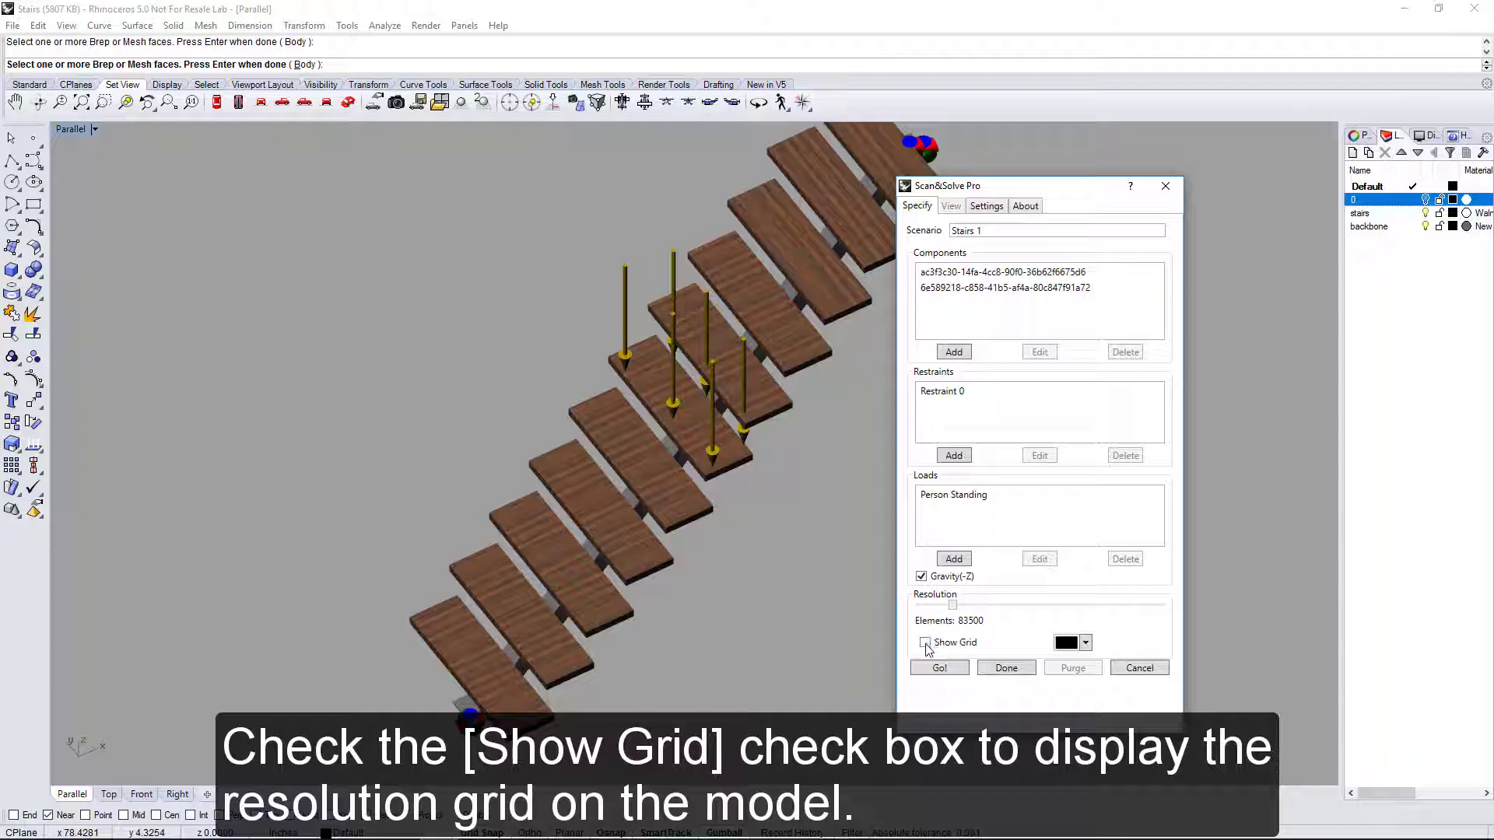
# Display the resolution grid on the staircase and refine the resolution to 111063 elements, checking the thin areas from the side
pyautogui.click(925, 644)
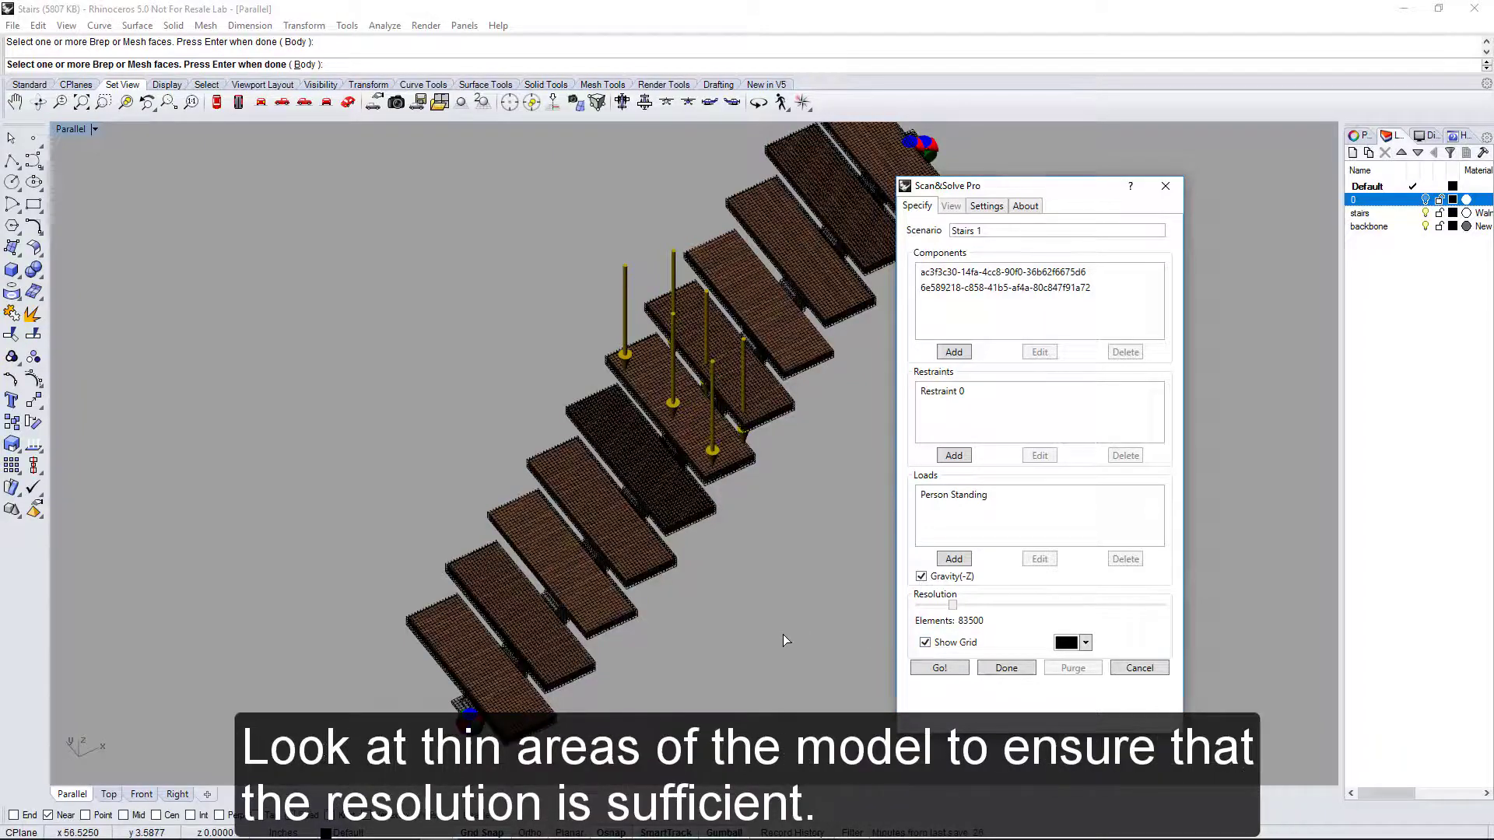
pyautogui.moveTo(783, 633); pyautogui.dragTo(690, 510, button='right')
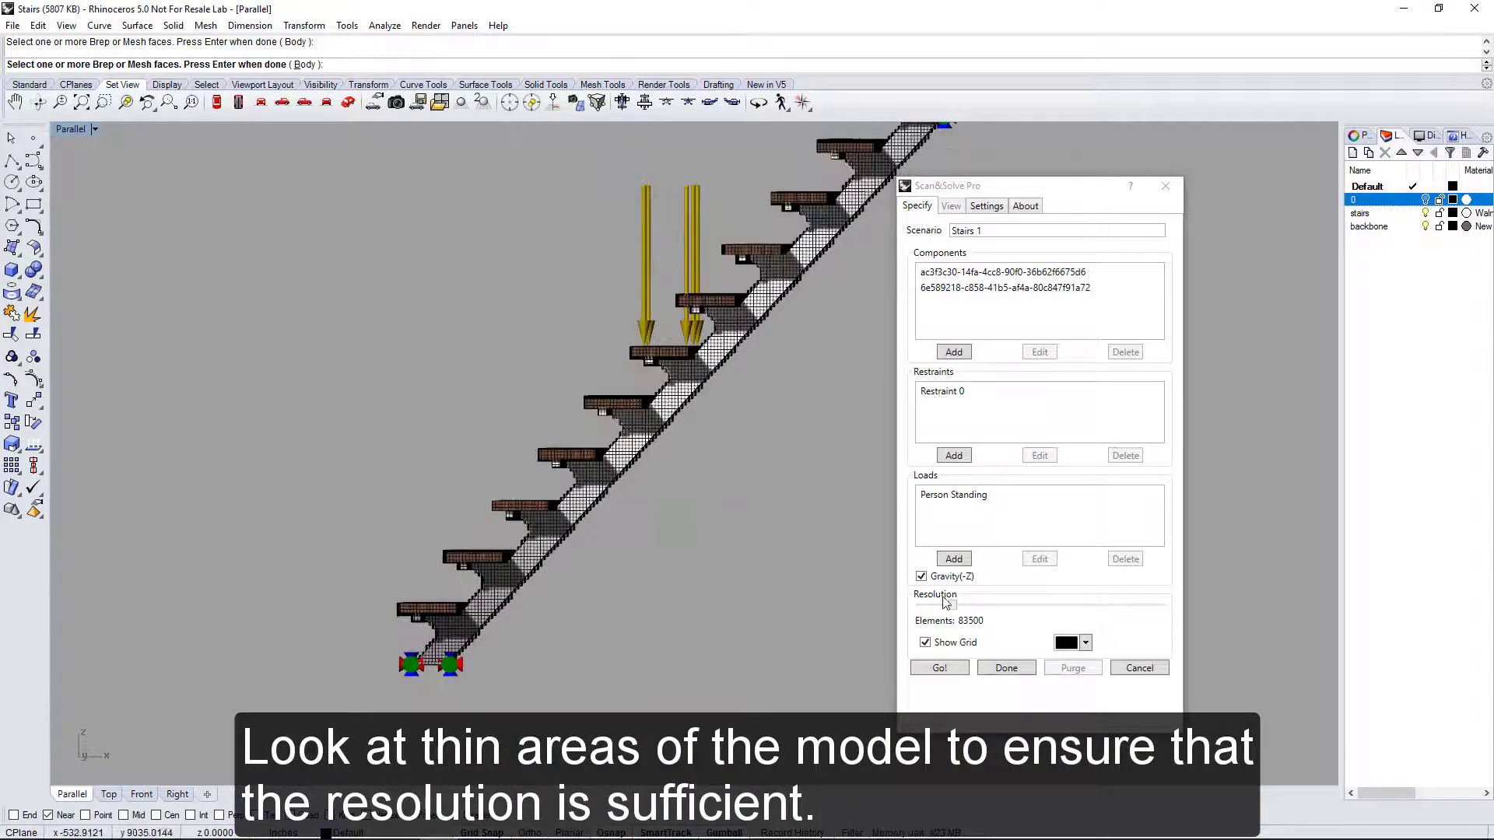
pyautogui.moveTo(952, 605)
pyautogui.mouseDown()
pyautogui.moveTo(1008, 606)
pyautogui.moveTo(932, 606)
pyautogui.moveTo(968, 604)
pyautogui.mouseUp()
pyautogui.scroll(5, 630, 415)
pyautogui.scroll(2, 629, 409)
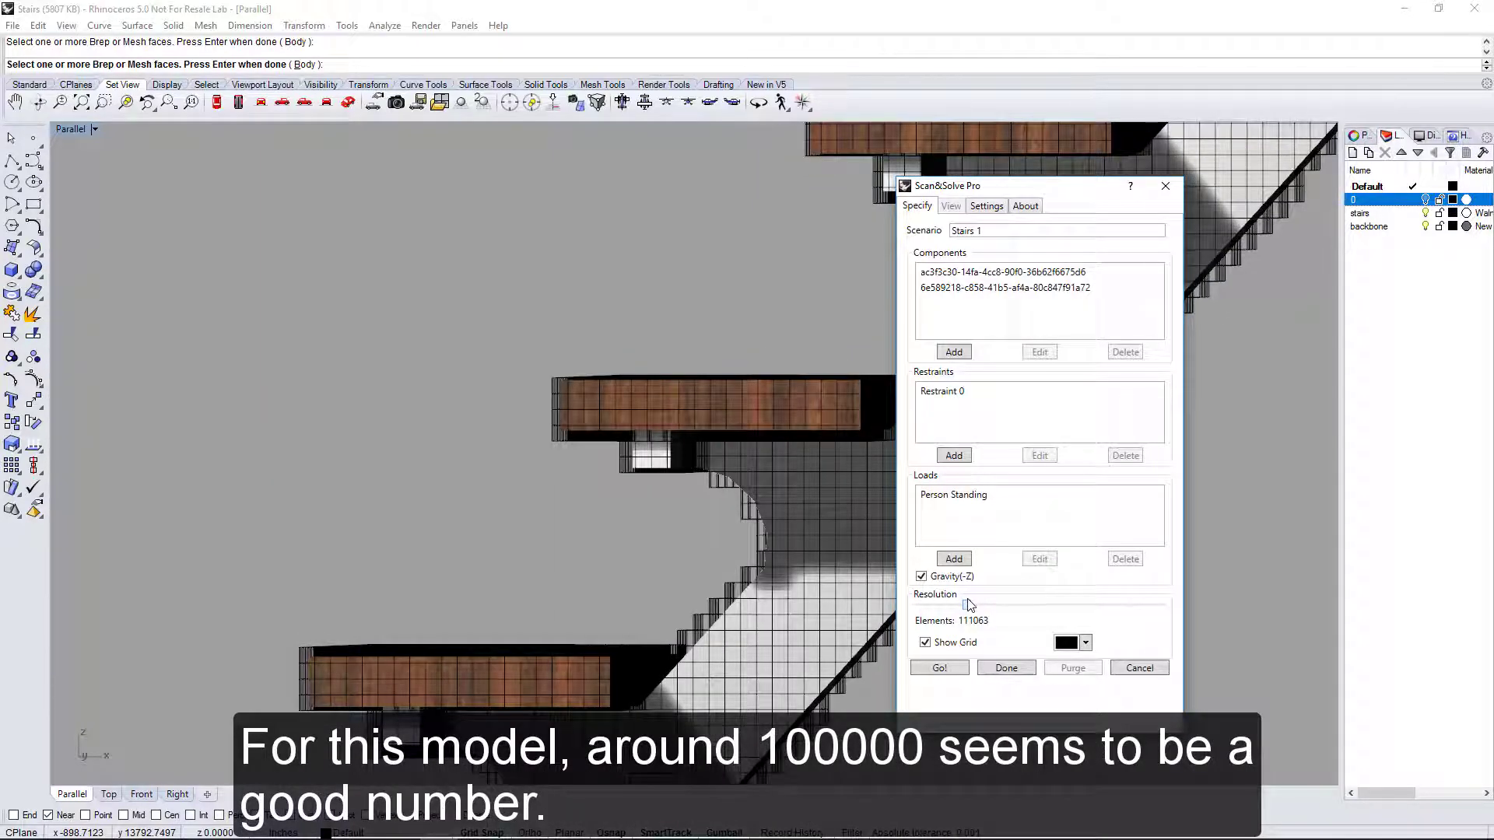
# Try orange-red and bright green as the resolution grid's colour, and return it to black
pyautogui.click(1085, 643)
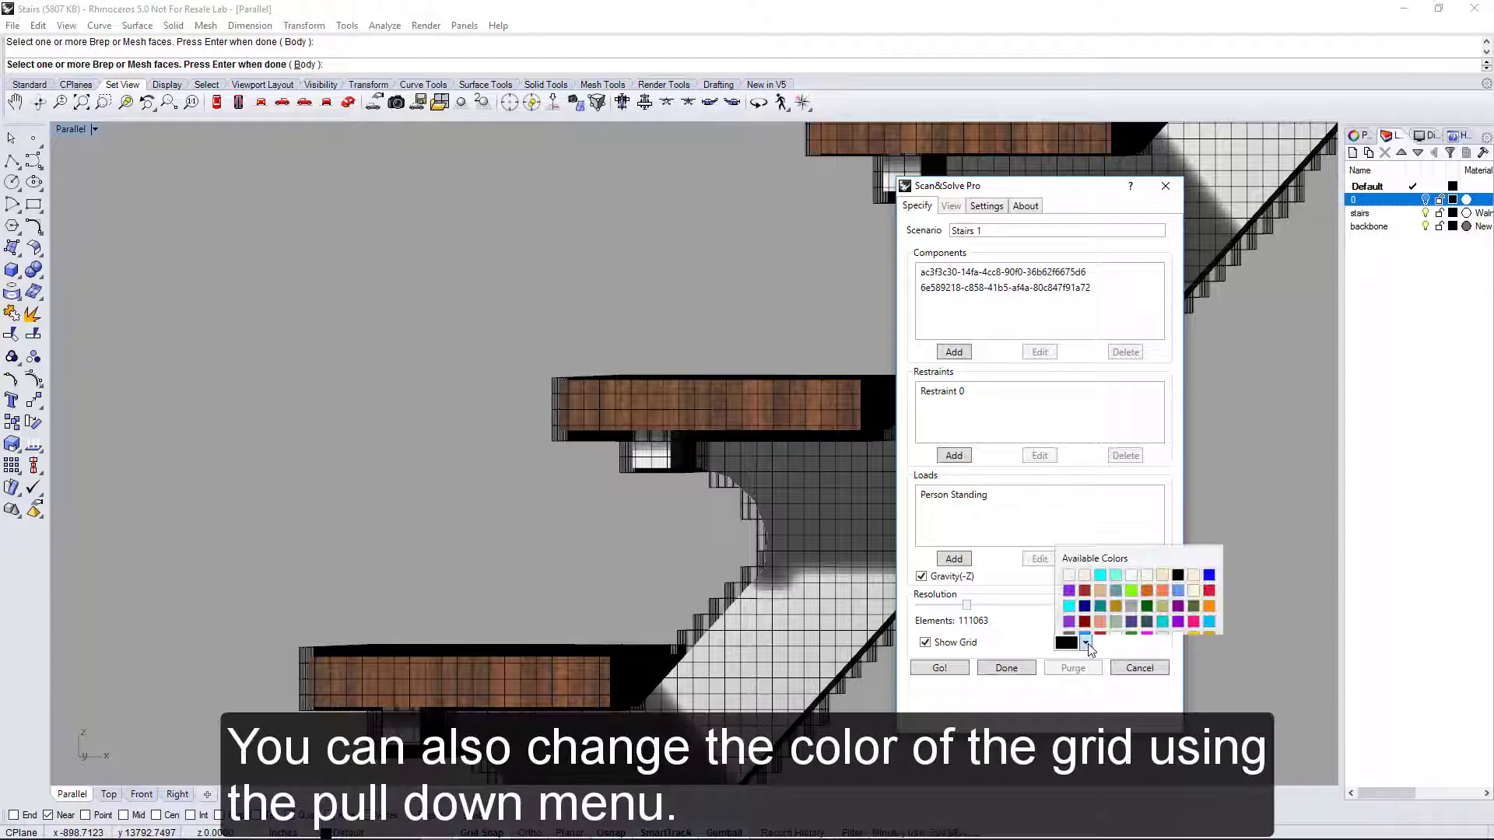
pyautogui.click(1100, 560)
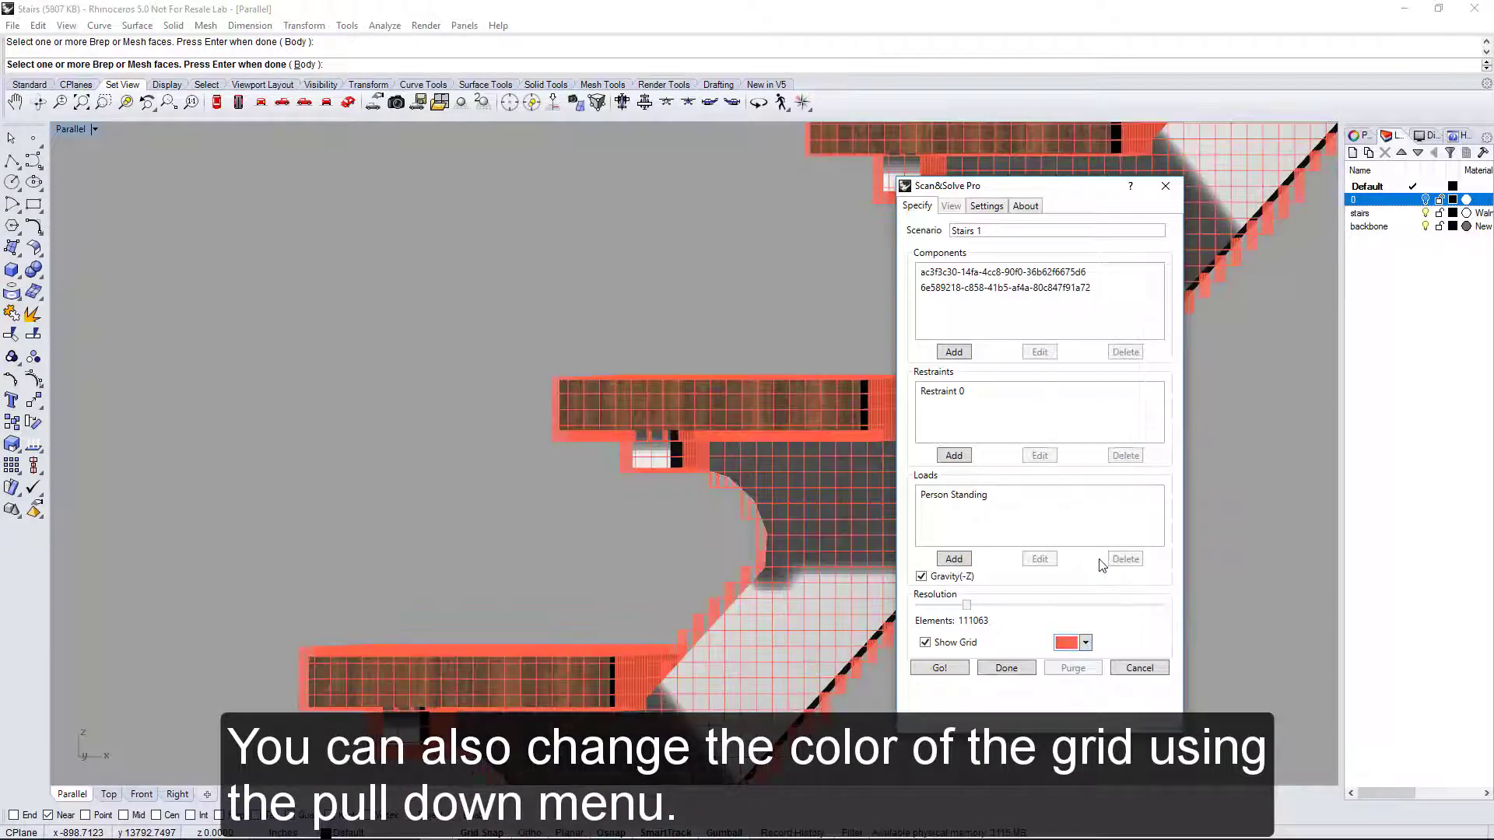
pyautogui.click(1085, 643)
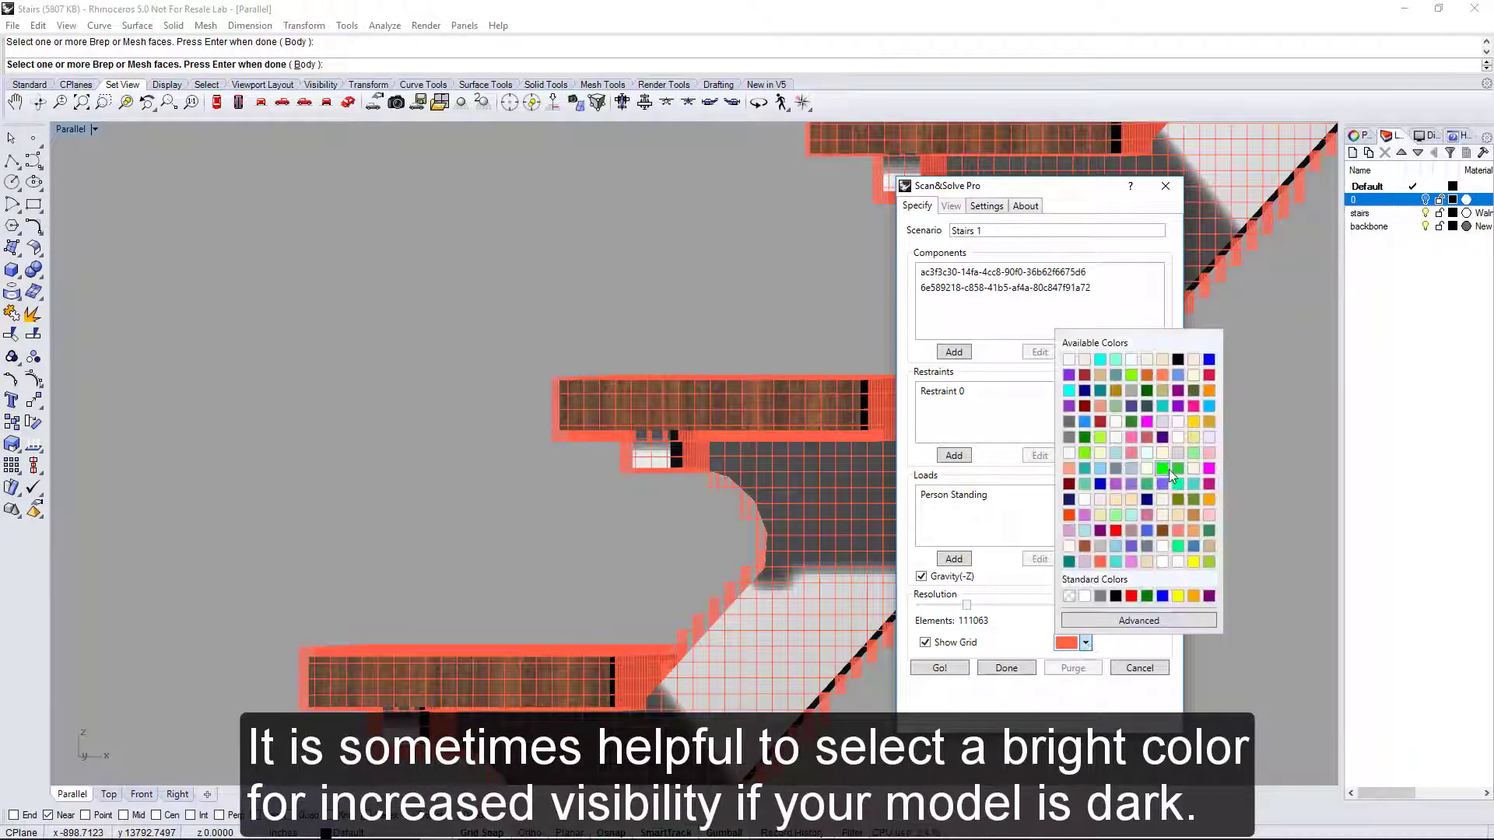
pyautogui.click(1168, 470)
pyautogui.click(1085, 643)
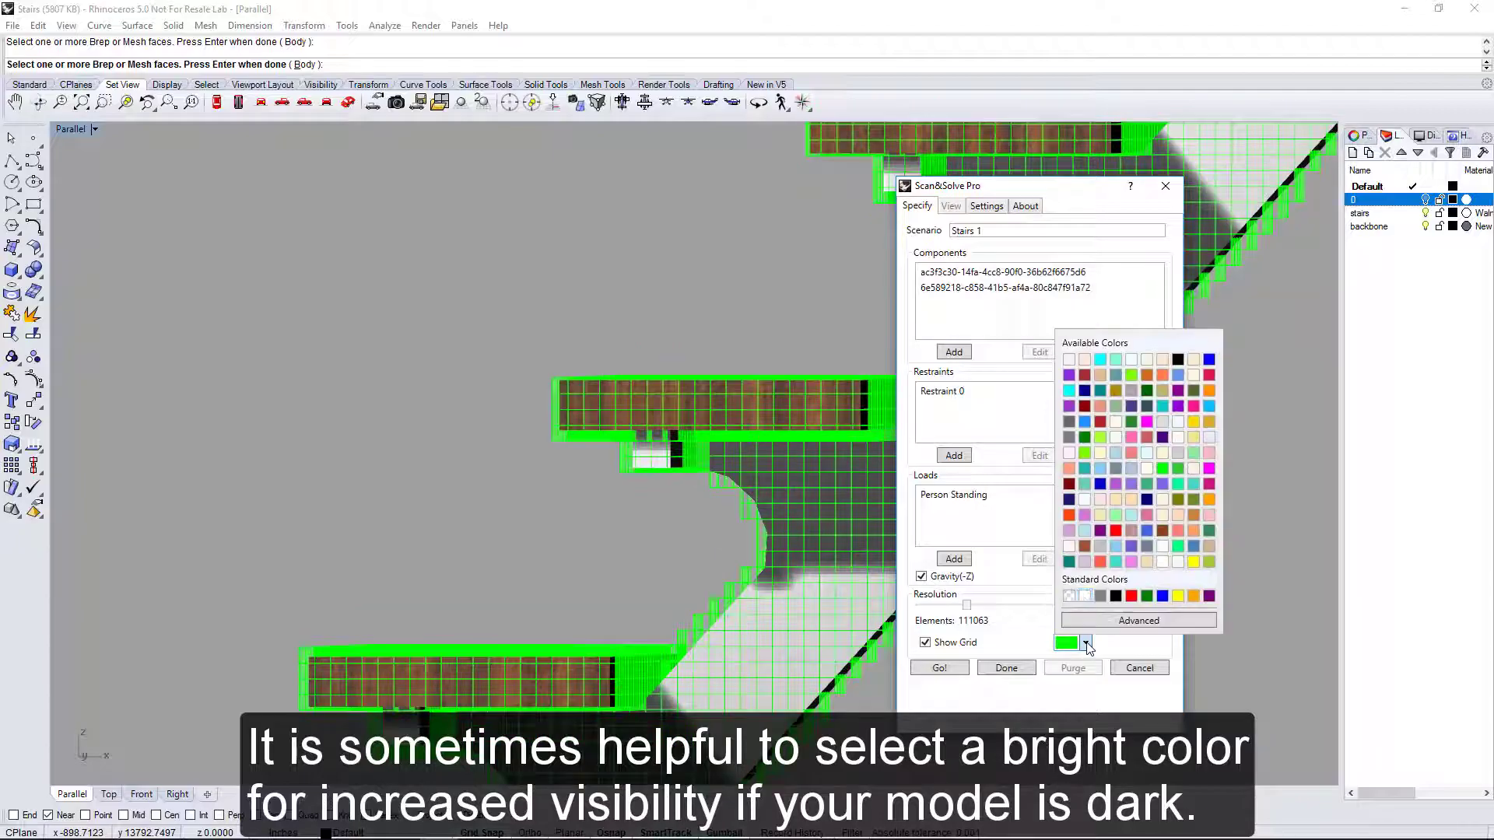
pyautogui.click(1085, 597)
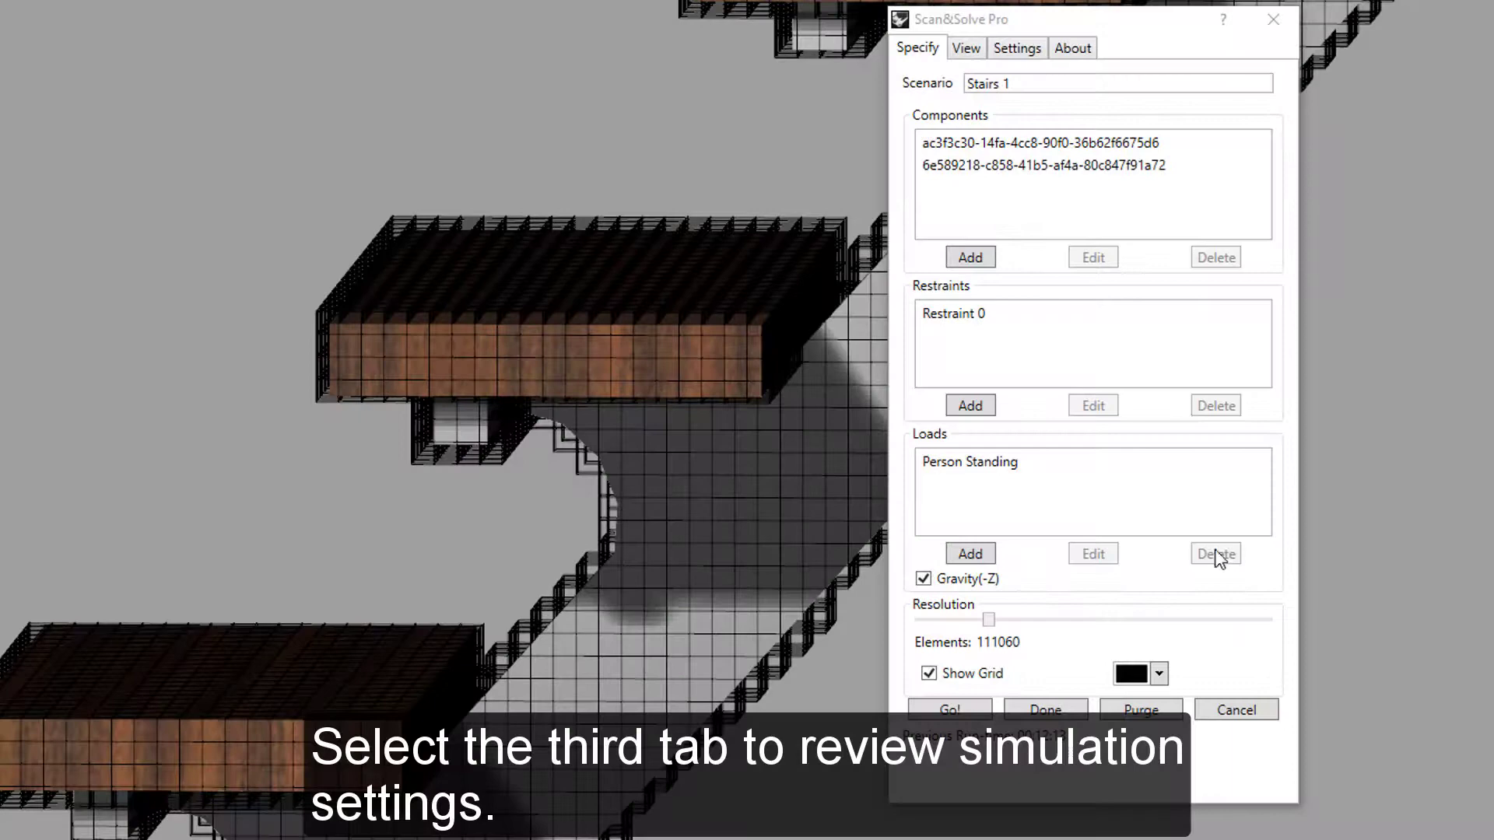
# Review the simulation settings, including the basis functions, the Material CSYS Display option, the default reset and the licence activation
pyautogui.click(1026, 48)
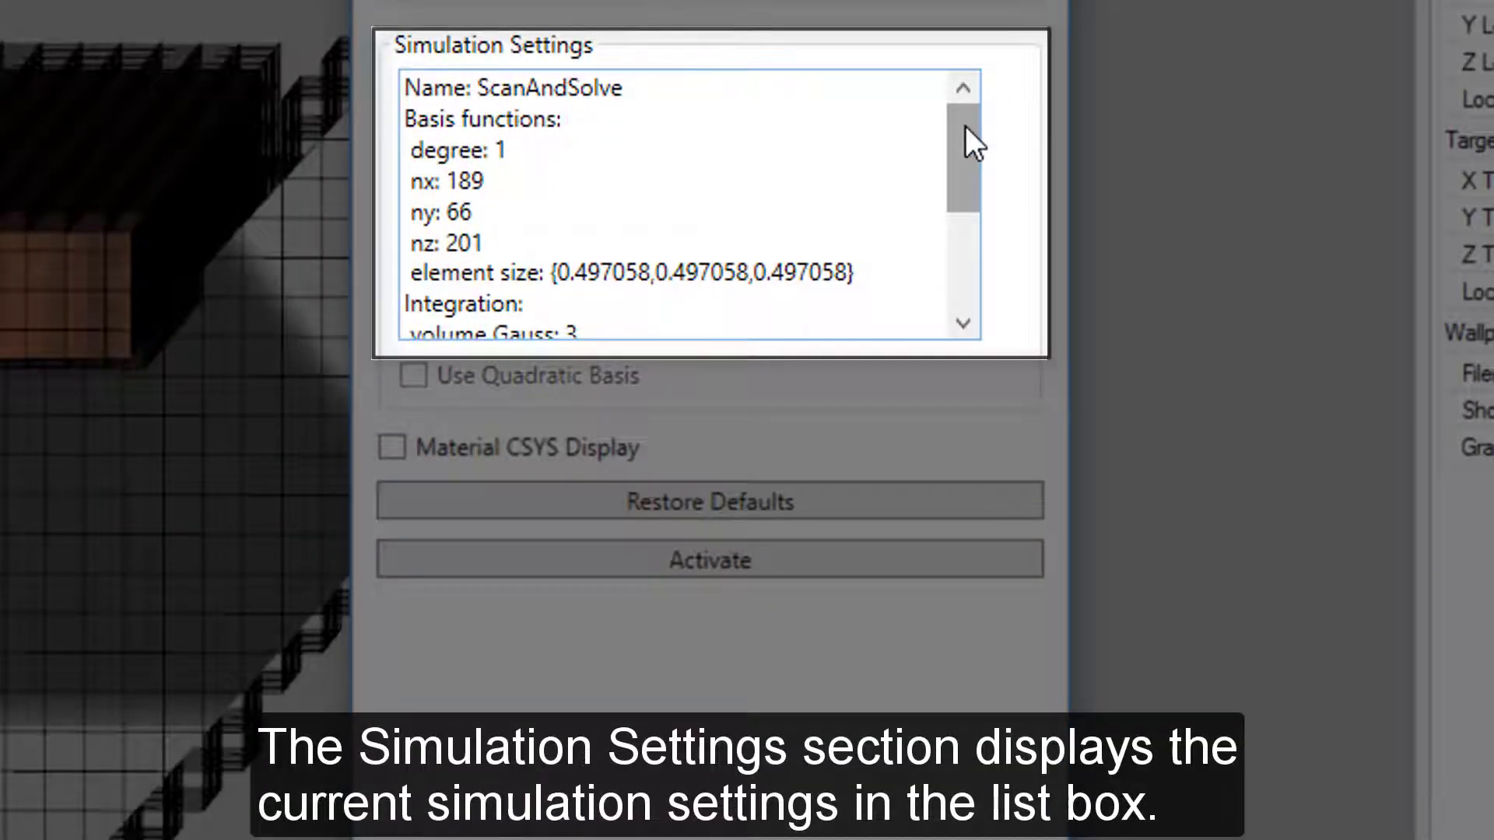
pyautogui.moveTo(965, 126); pyautogui.dragTo(971, 90)
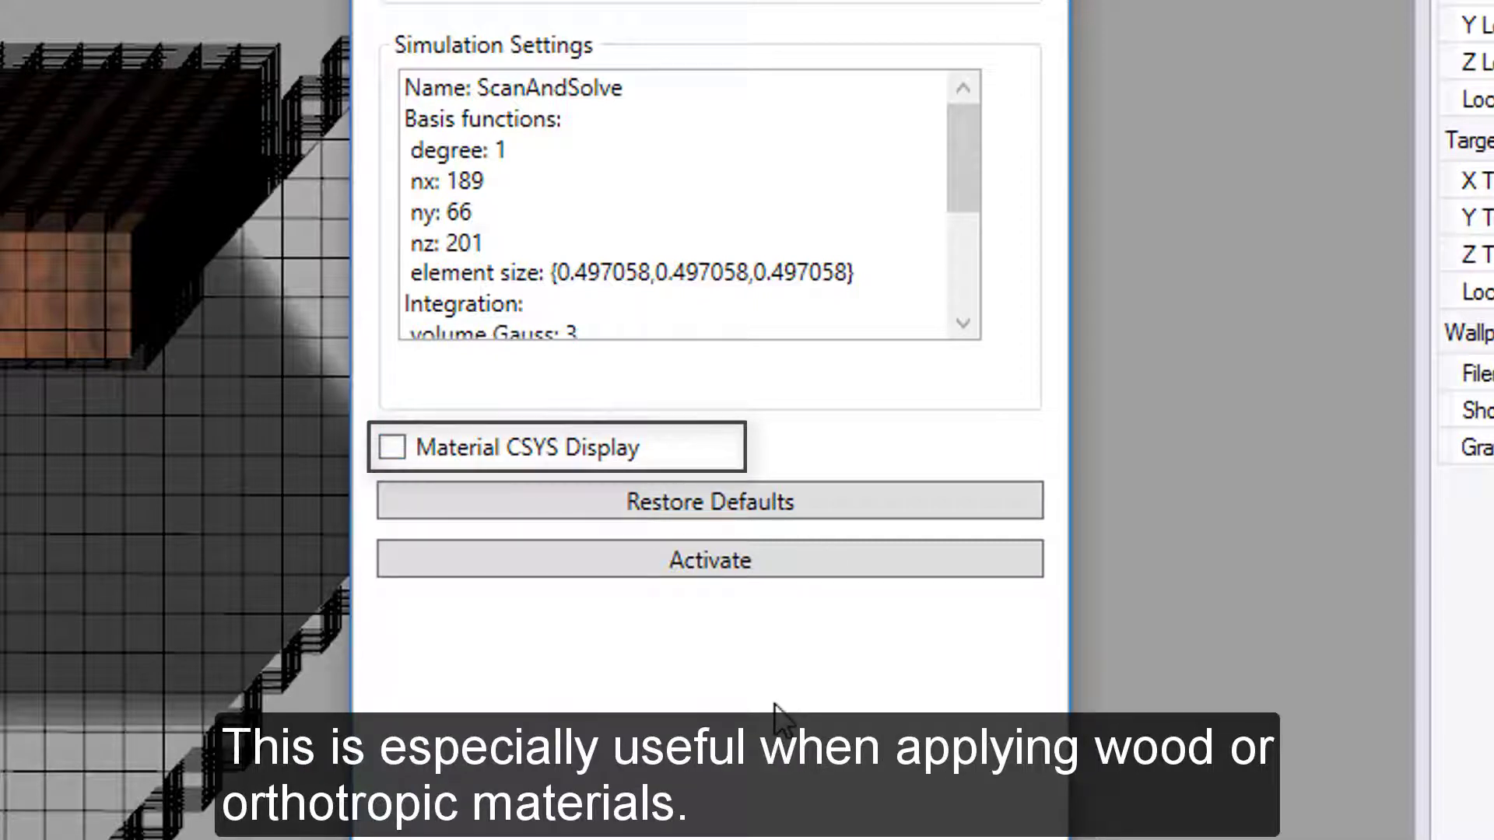
pyautogui.press('Tab')
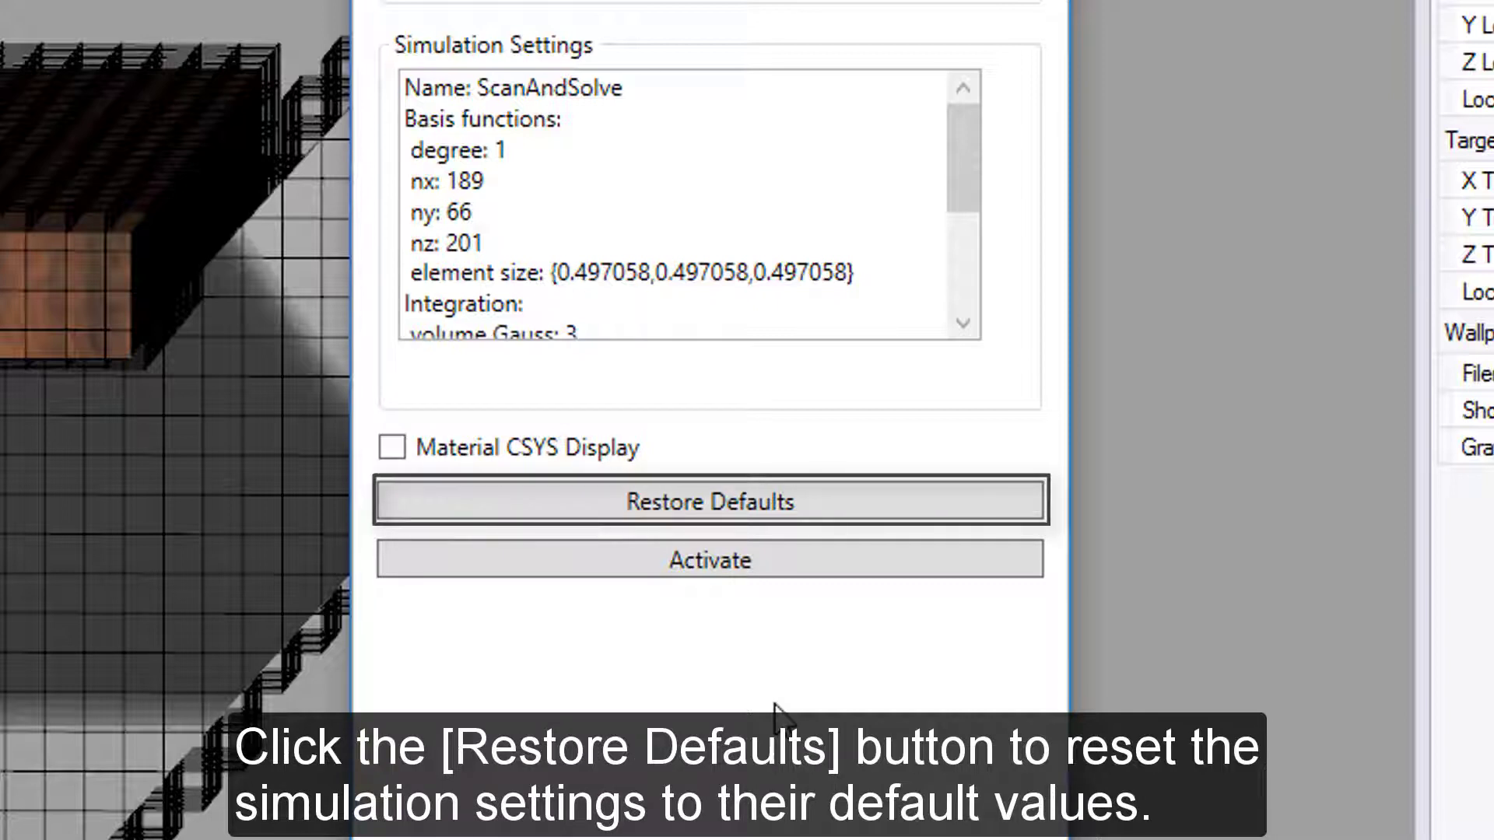
pyautogui.press('Tab')
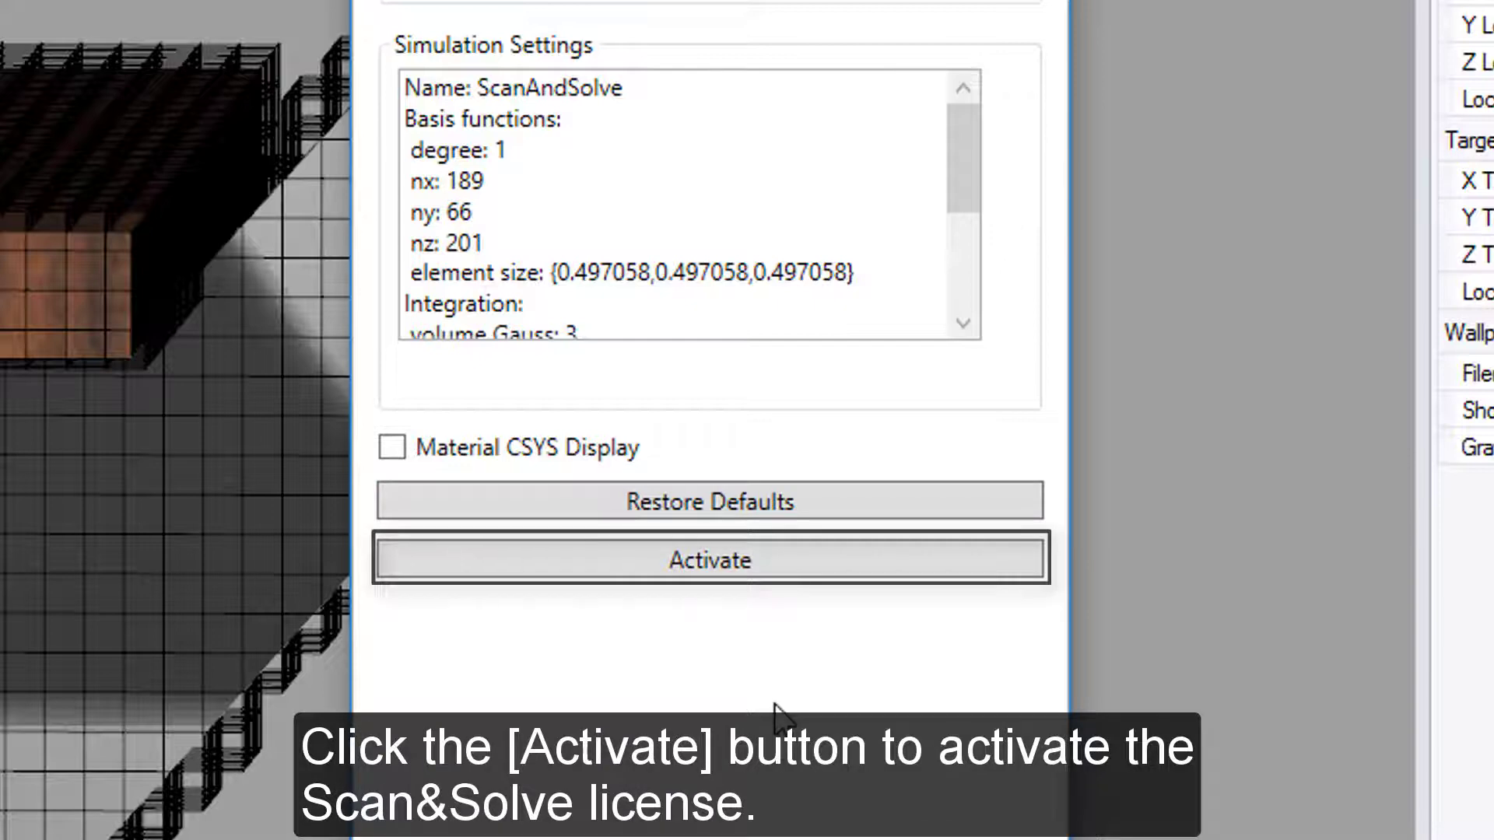
pyautogui.press('Return')
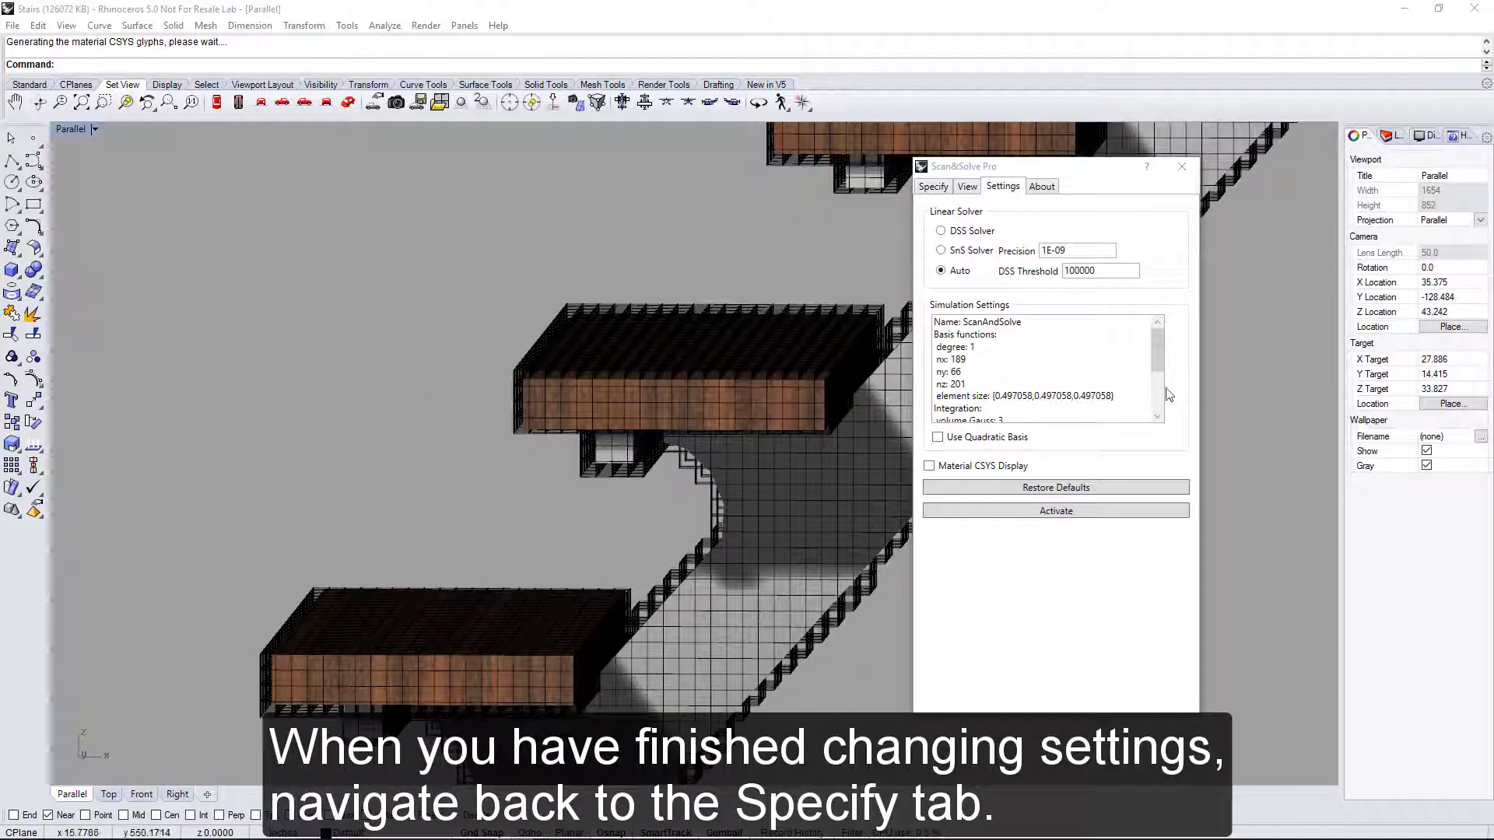
# Return to the scenario specification and start the simulation of Stairs 1
pyautogui.click(935, 188)
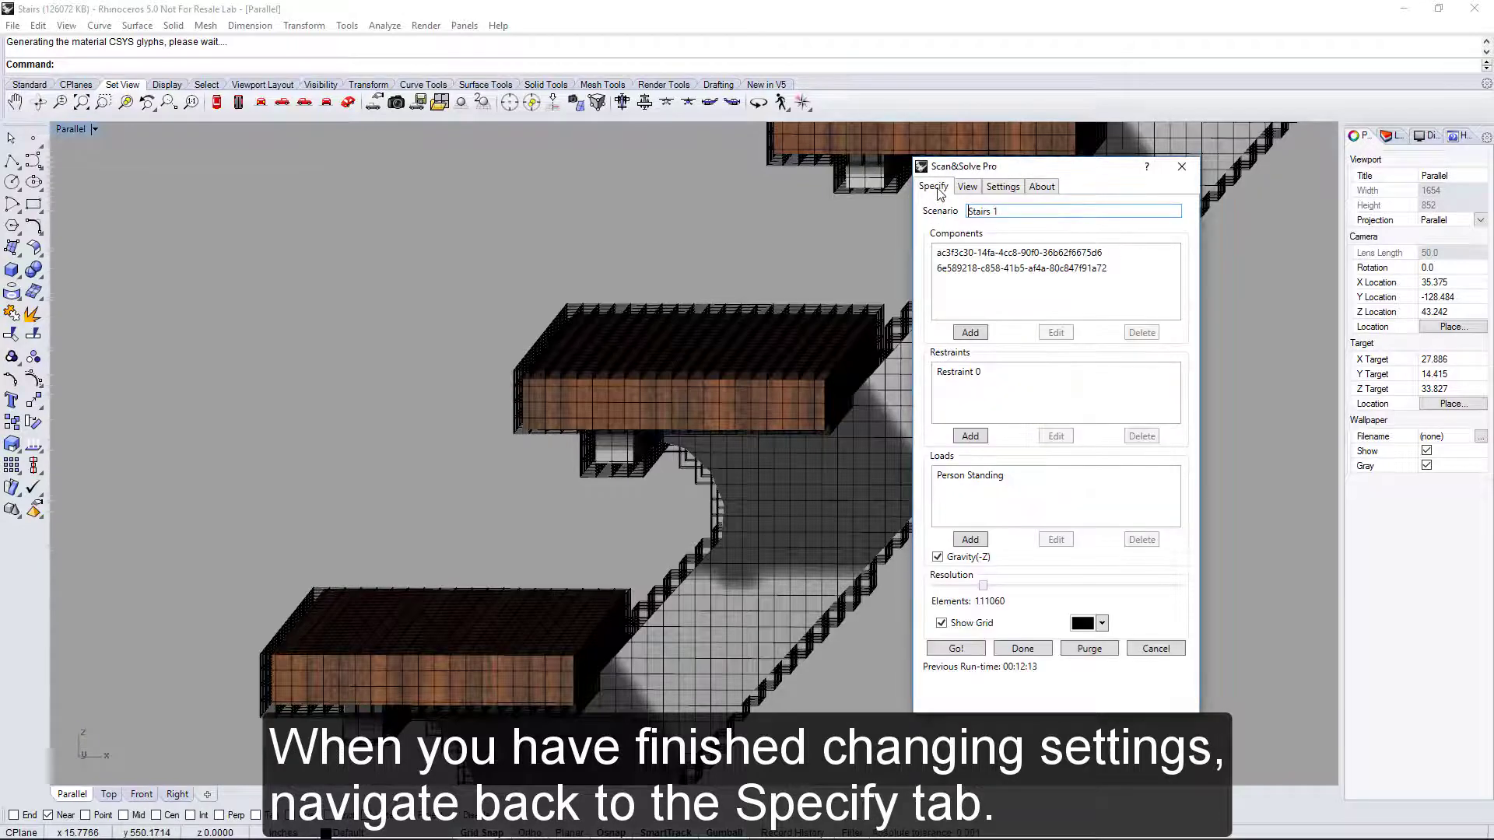
pyautogui.click(956, 649)
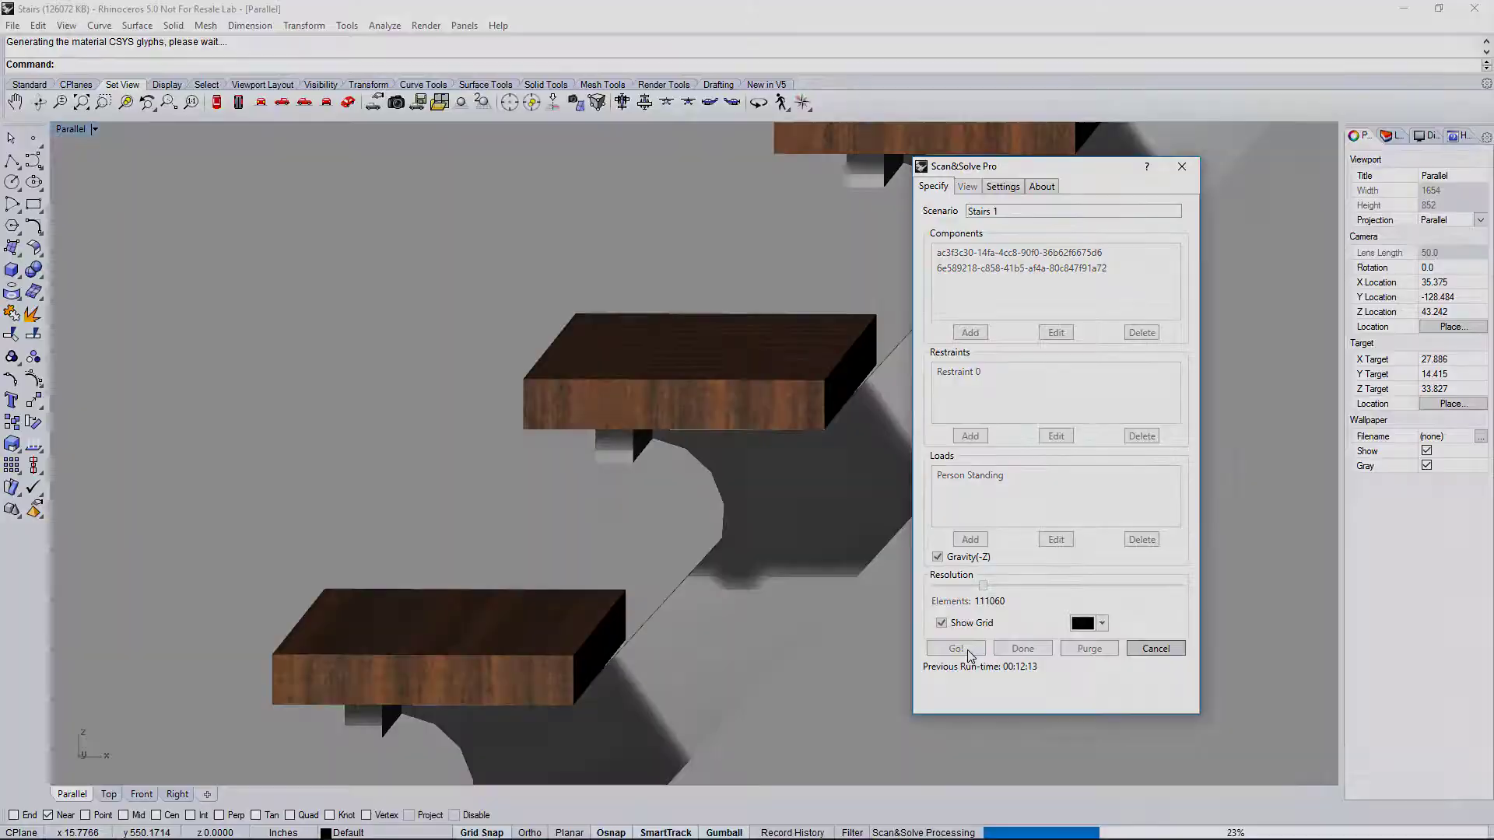